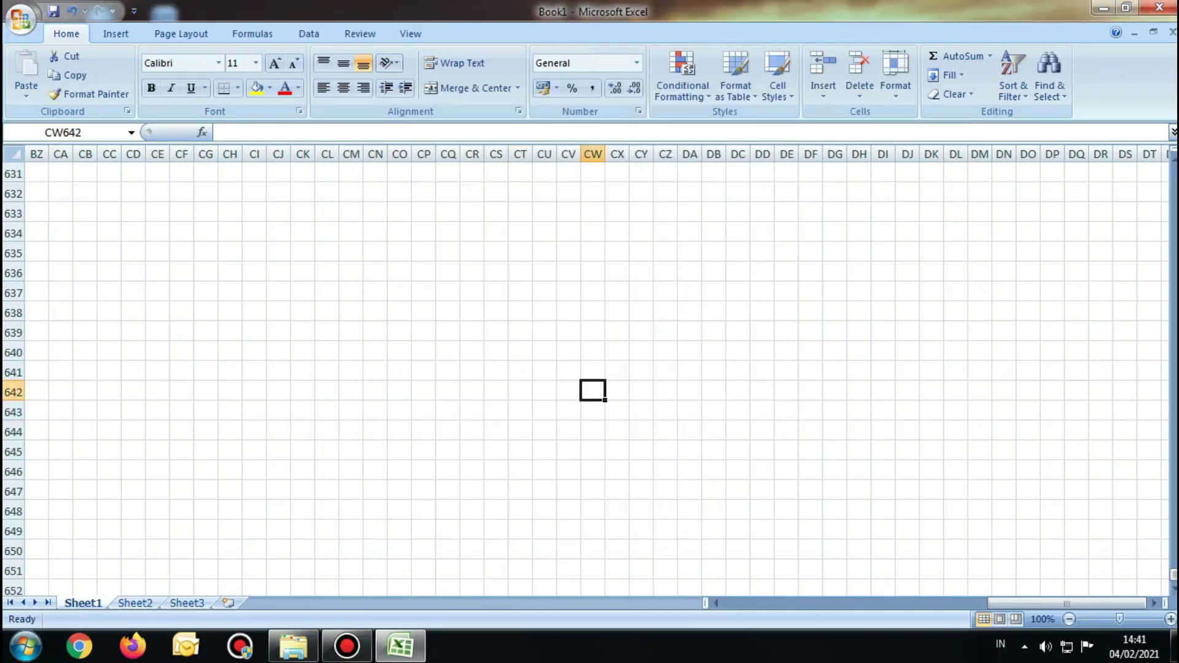
Save the blank workbook to the Desktop as an Excel Workbook named 'Fairy Tail'.
{"action": "key", "text": "ctrl+s"}
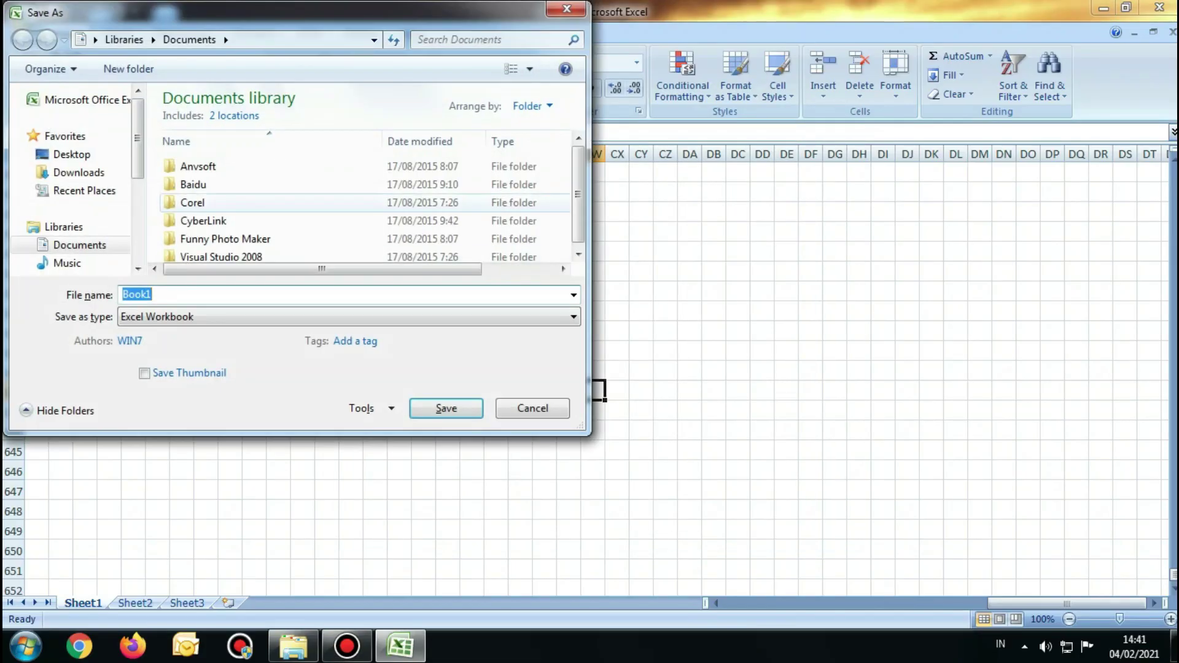
{"action": "left_click", "coordinate": [71, 155]}
{"action": "type", "text": "Fairy Tail"}
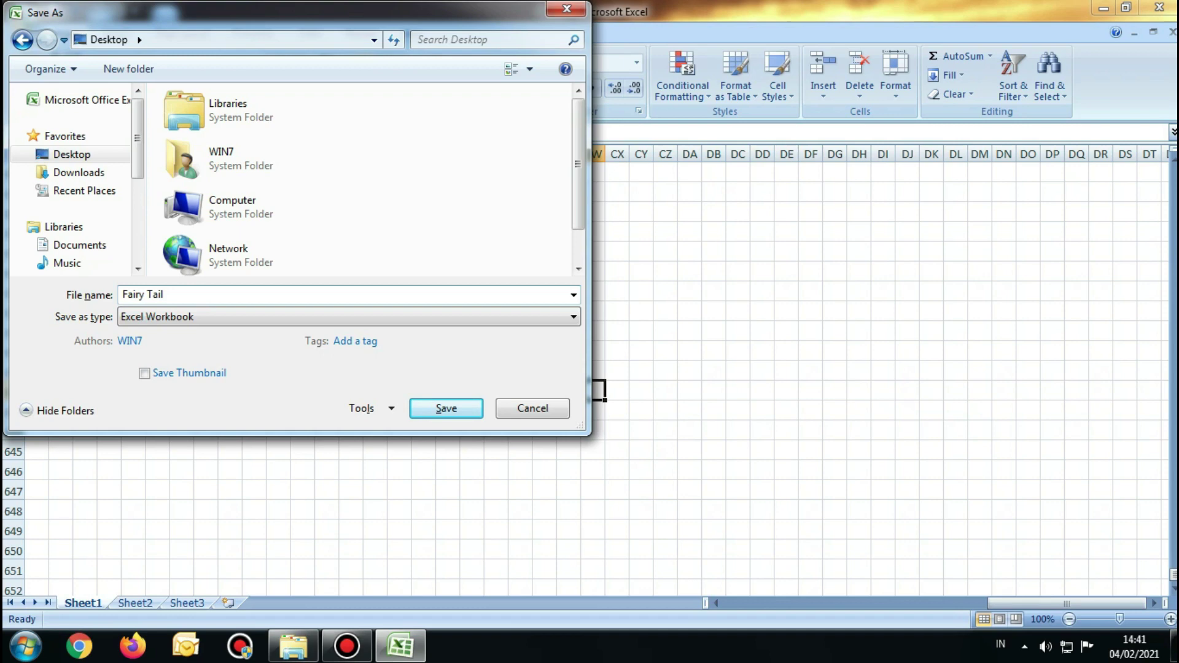
{"action": "key", "text": "Return"}
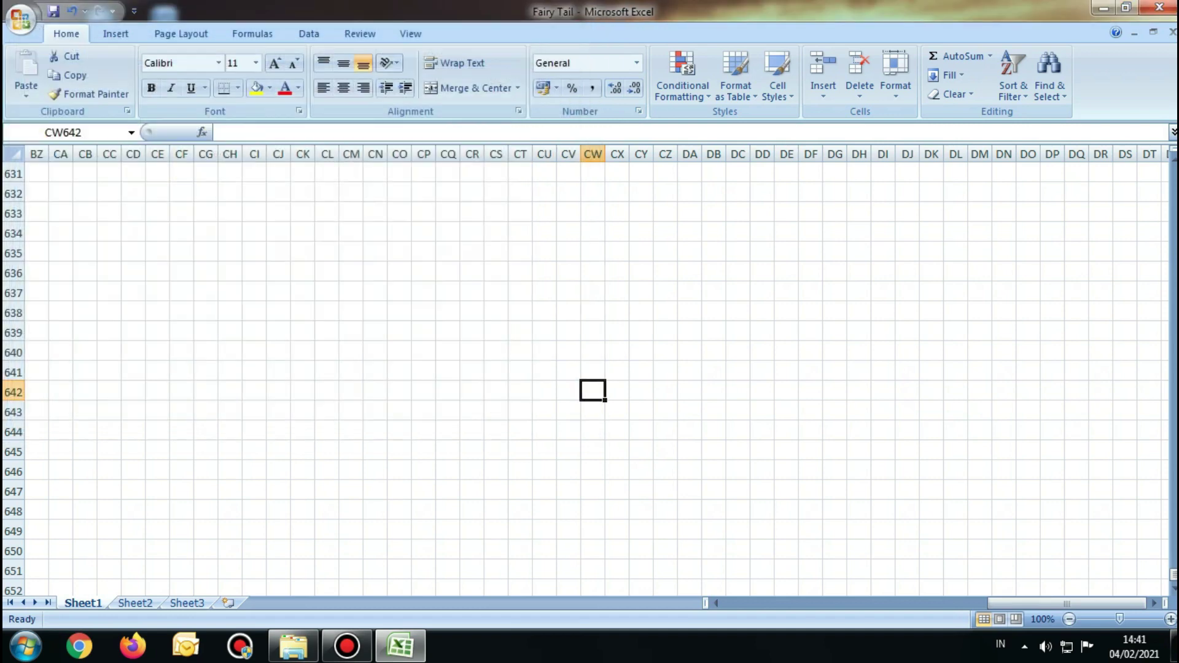
Enter a bold, centred, size-12 EX in CT642 with all borders and red fill, then copy it.
{"action": "left_click", "coordinate": [520, 392]}
{"action": "type", "text": "E"}
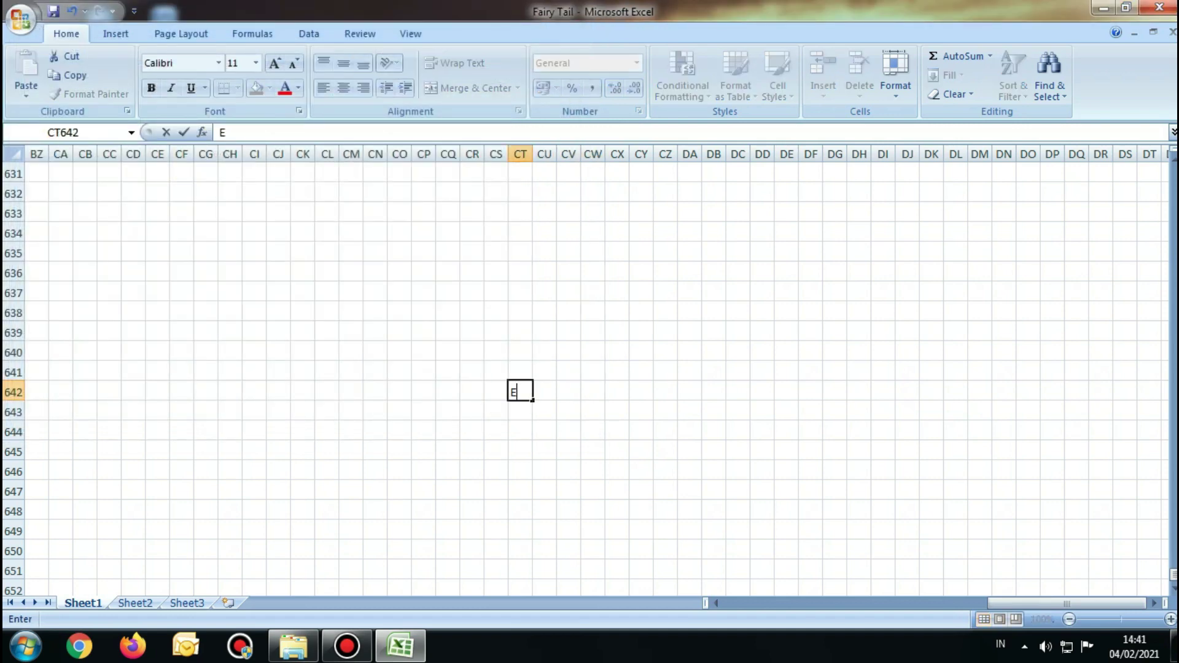
{"action": "type", "text": "X"}
{"action": "left_click", "coordinate": [471, 87]}
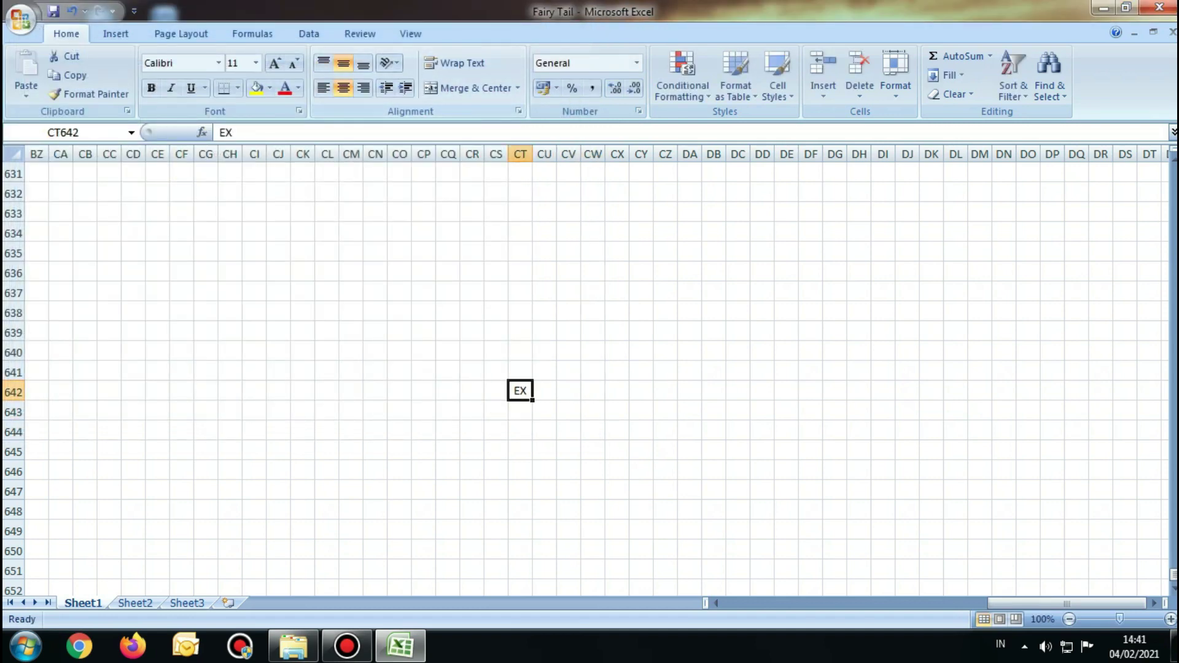
{"action": "left_click", "coordinate": [256, 63]}
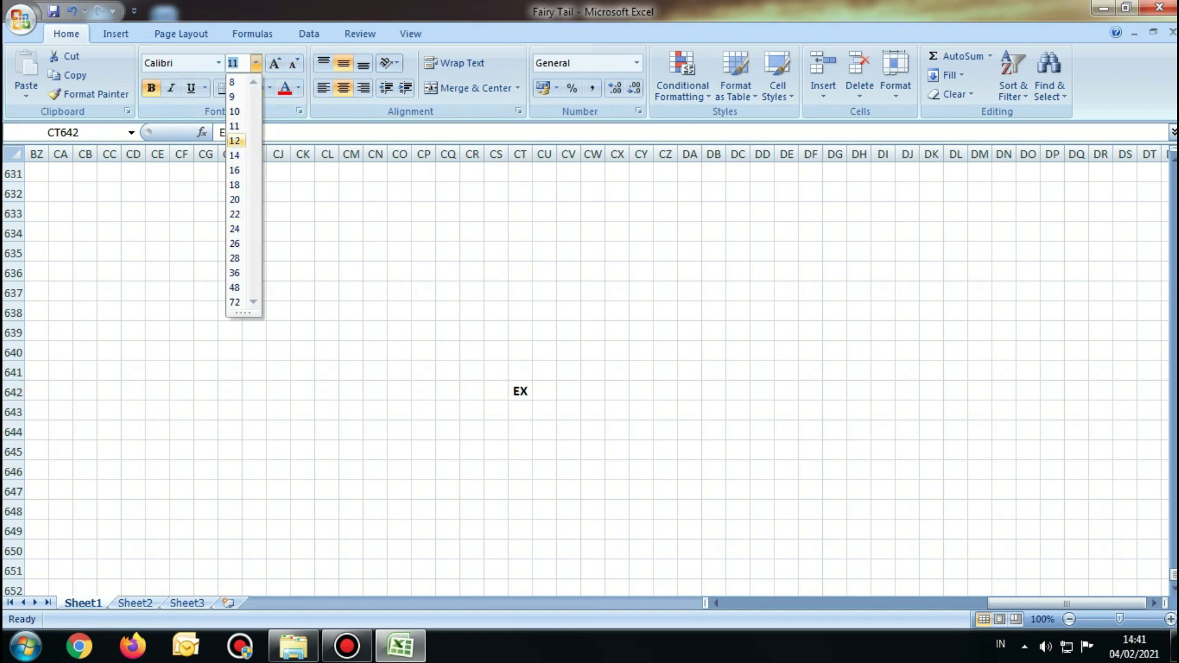
{"action": "left_click", "coordinate": [236, 139]}
{"action": "left_click", "coordinate": [238, 88]}
{"action": "left_click", "coordinate": [246, 225]}
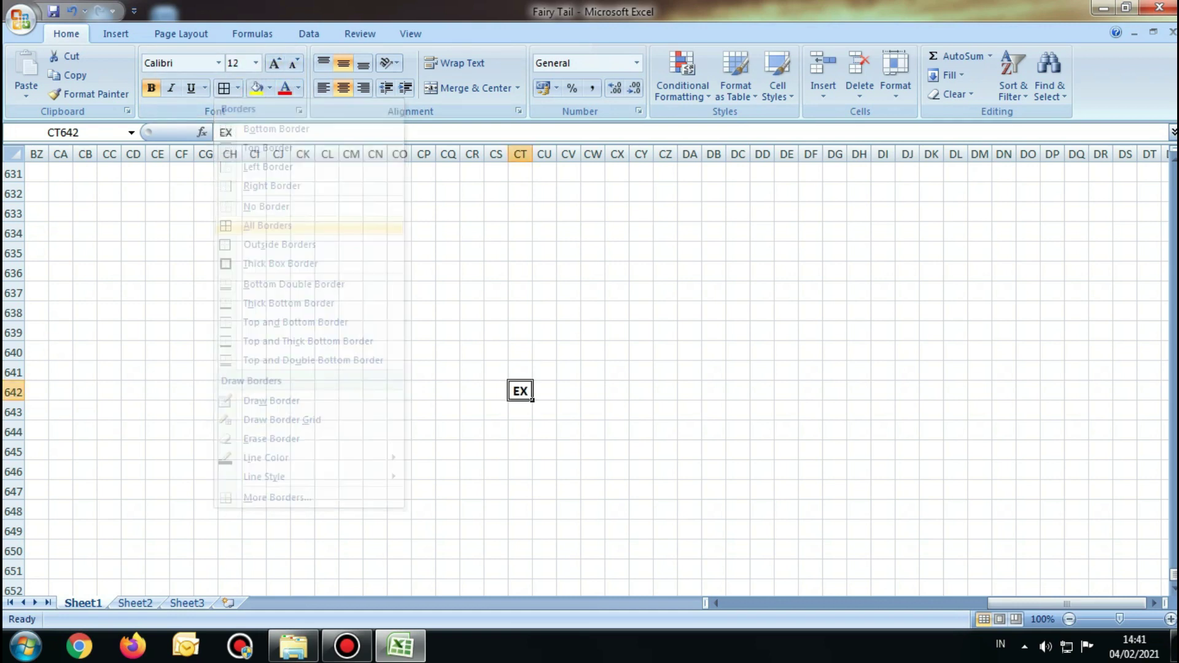
{"action": "left_click", "coordinate": [270, 88]}
{"action": "left_click", "coordinate": [270, 217]}
{"action": "key", "text": "ctrl+c"}
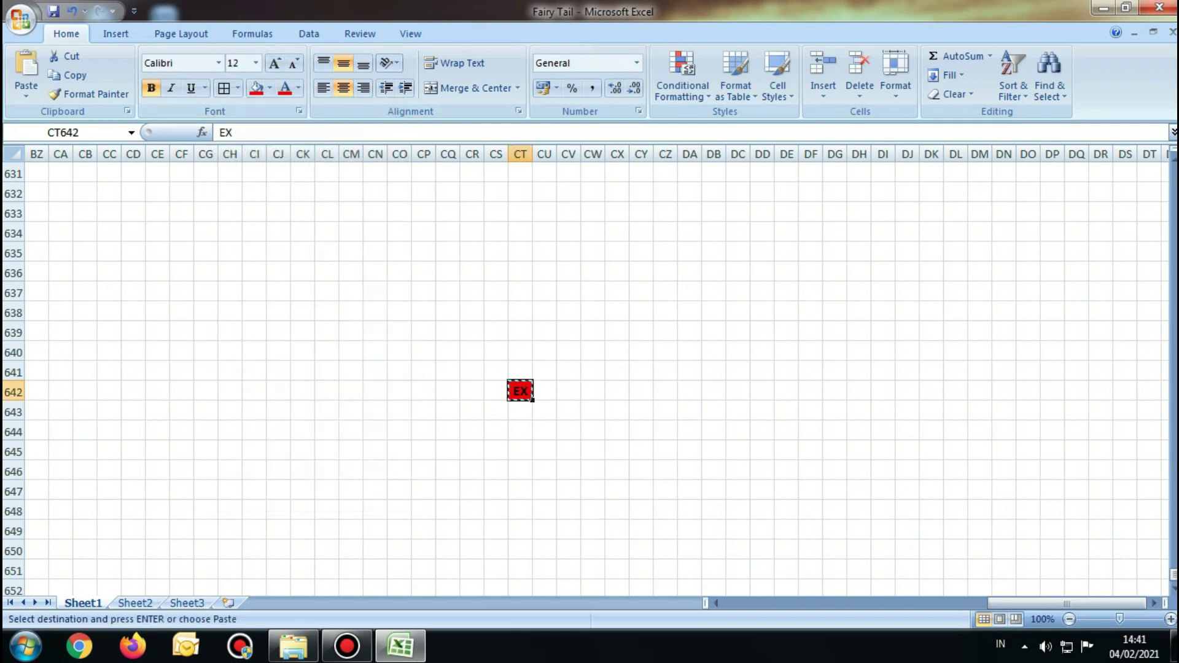
Paste red EX cells into CU642:CX642, CP643:CS643, CO644, CM645:CN645 and CL646.
{"action": "left_click_drag", "start_coordinate": [544, 391], "coordinate": [617, 391]}
{"action": "key", "text": "ctrl+v"}
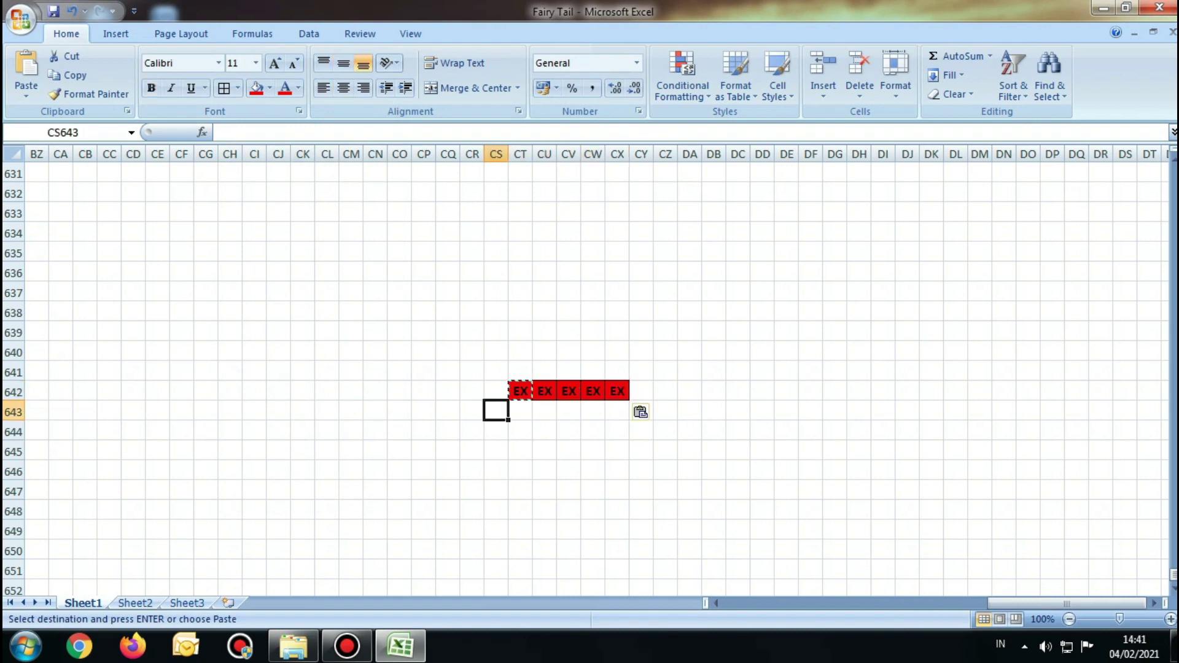
{"action": "left_click_drag", "start_coordinate": [496, 411], "coordinate": [424, 412]}
{"action": "key", "text": "ctrl+v"}
{"action": "left_click", "coordinate": [400, 431]}
{"action": "key", "text": "ctrl+v"}
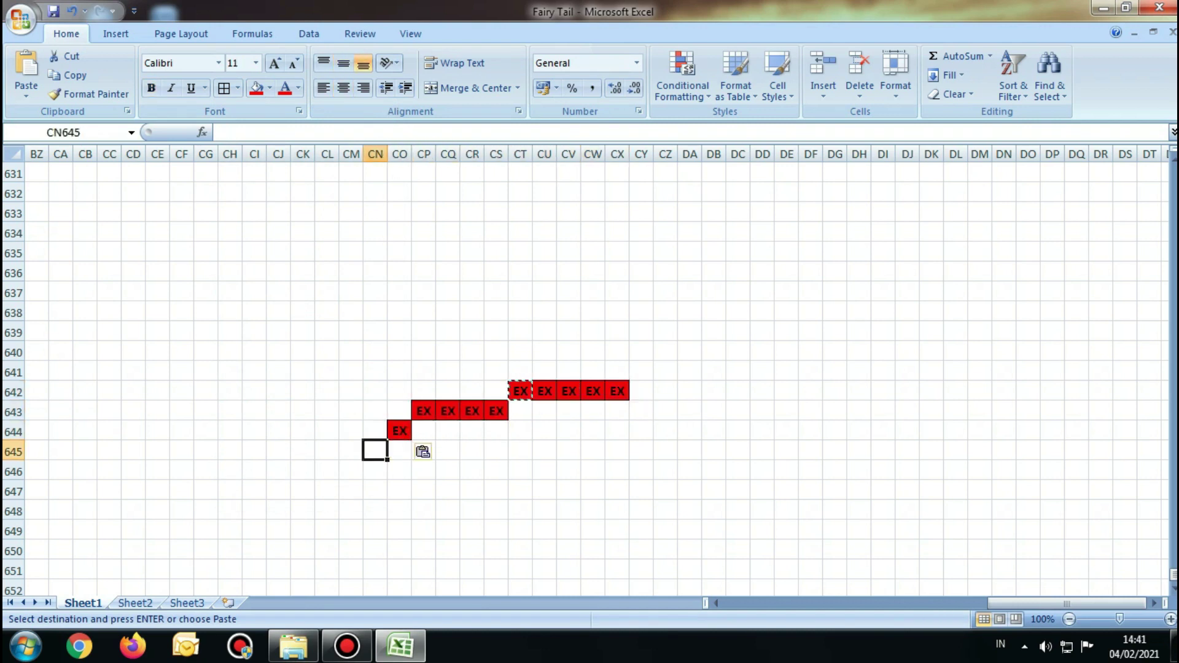
{"action": "left_click_drag", "start_coordinate": [375, 451], "coordinate": [351, 451]}
{"action": "key", "text": "ctrl+v"}
{"action": "left_click", "coordinate": [326, 471]}
{"action": "key", "text": "ctrl+v"}
Continue the red EX outline down through CK647, CJ648, CI649:CI650, column CG, CH661:CH663 and CI664.
{"action": "left_click", "coordinate": [303, 491]}
{"action": "key", "text": "ctrl+v"}
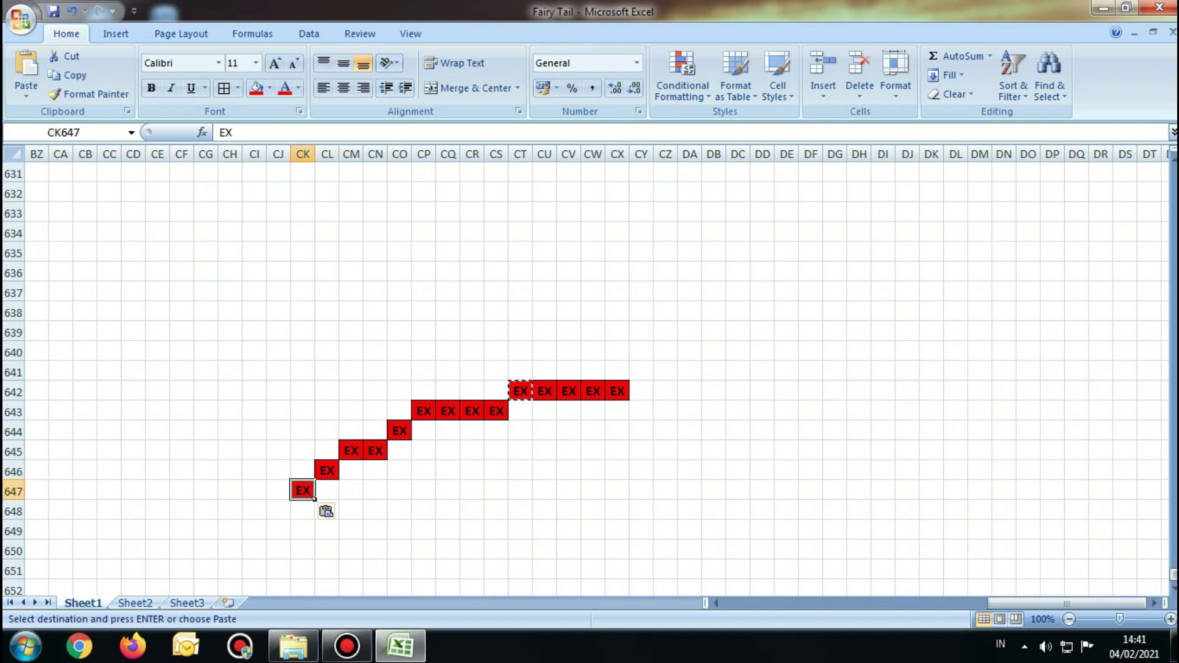
{"action": "left_click", "coordinate": [279, 511]}
{"action": "key", "text": "ctrl+v"}
{"action": "left_click", "coordinate": [255, 531]}
{"action": "key", "text": "ctrl+v"}
{"action": "left_click_drag", "start_coordinate": [230, 571], "coordinate": [231, 591]}
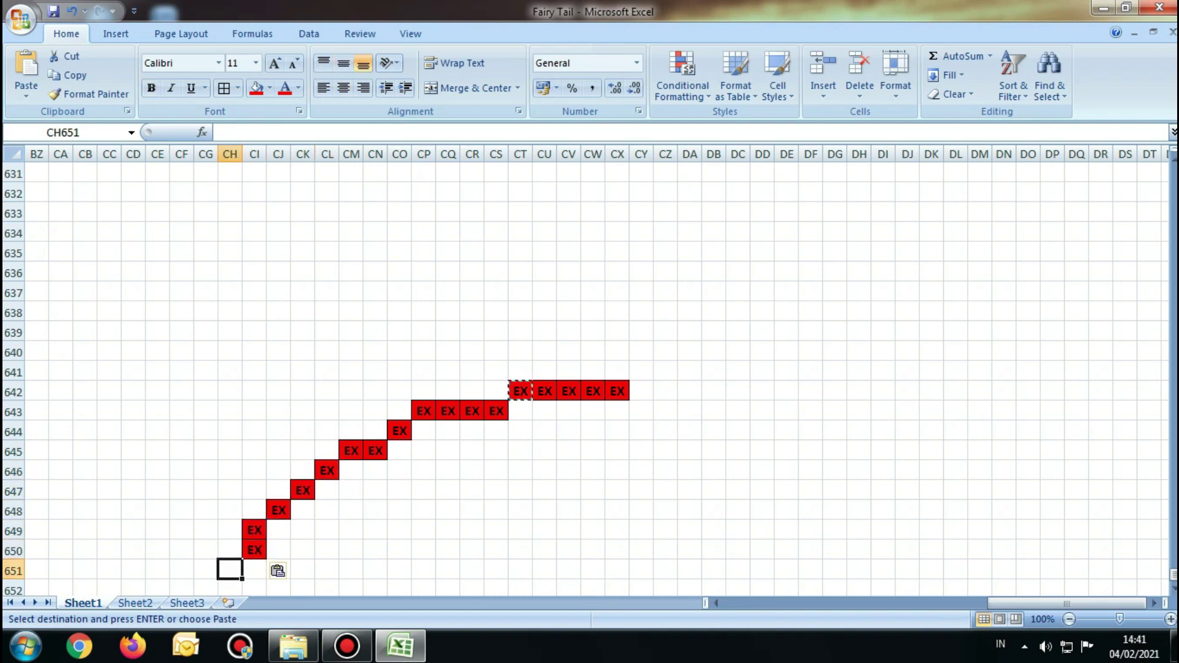
{"action": "key", "text": "ctrl+v"}
{"action": "mouse_move", "coordinate": [206, 551]}
{"action": "left_mouse_down"}
{"action": "mouse_move", "coordinate": [205, 587]}
{"action": "mouse_move", "coordinate": [230, 591]}
{"action": "left_mouse_up"}
{"action": "key", "text": "ctrl+v"}
{"action": "left_click", "coordinate": [229, 571]}
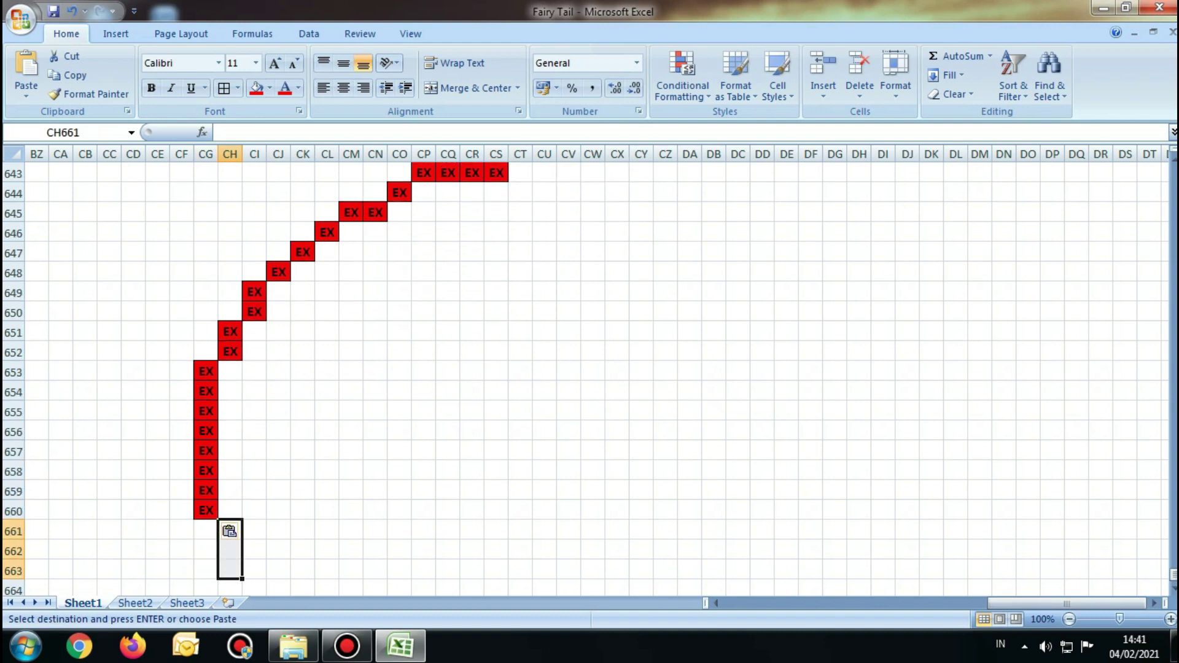
{"action": "key", "text": "ctrl+v"}
{"action": "left_click", "coordinate": [255, 590]}
{"action": "key", "text": "ctrl+v"}
Paste red EX back up the diagonal through CI663, CJ662, CL660, CM659:CN659 and CO658.
{"action": "left_click", "coordinate": [278, 550]}
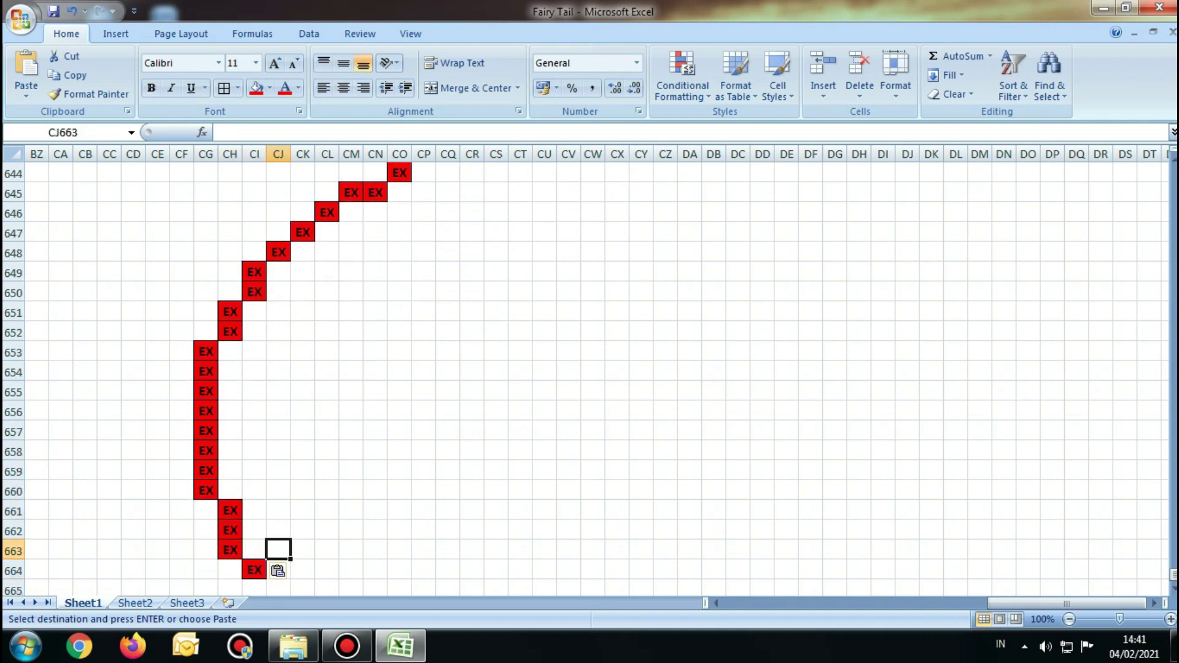
{"action": "left_click", "coordinate": [255, 550]}
{"action": "key", "text": "ctrl+v"}
{"action": "left_click", "coordinate": [278, 529]}
{"action": "key", "text": "ctrl+v"}
{"action": "left_click", "coordinate": [303, 509]}
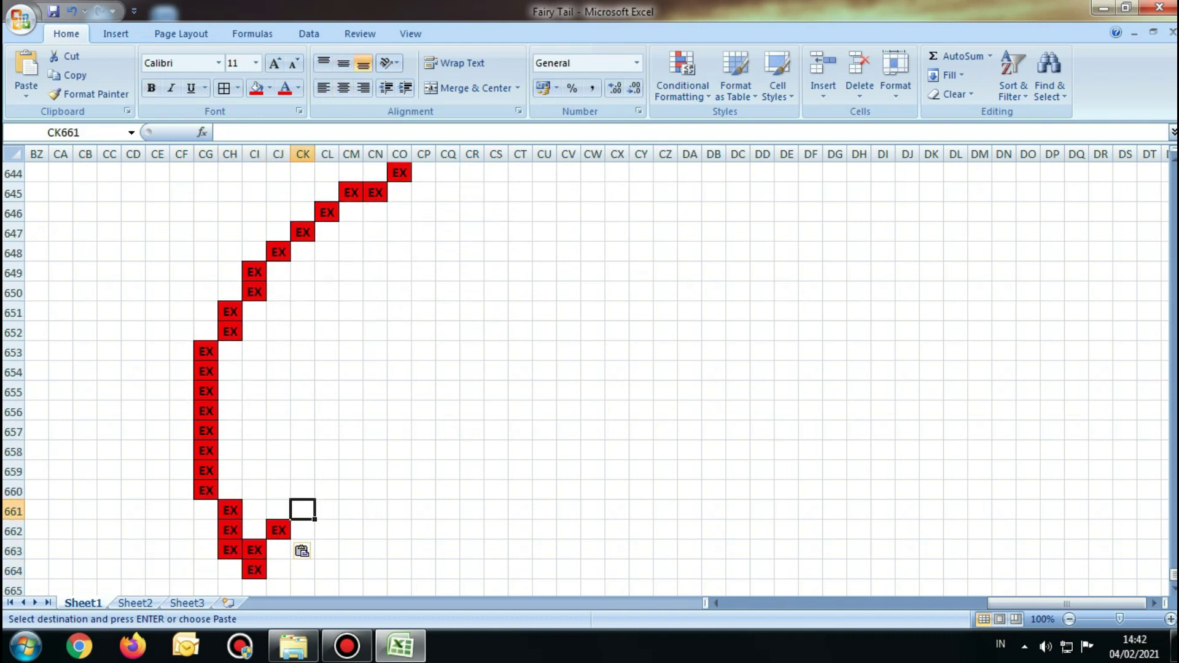
{"action": "key", "text": "ctrl+v"}
{"action": "left_click", "coordinate": [327, 490]}
{"action": "left_click_drag", "start_coordinate": [351, 470], "coordinate": [376, 470]}
{"action": "left_click", "coordinate": [351, 450]}
{"action": "left_click", "coordinate": [400, 450]}
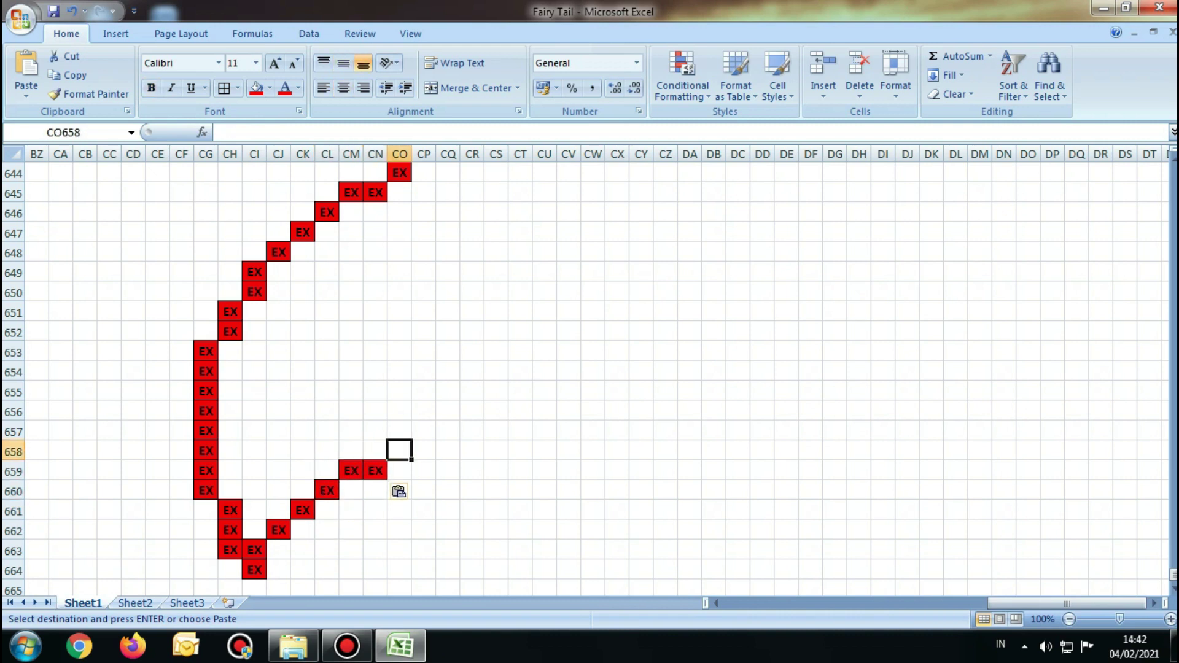
{"action": "key", "text": "ctrl+v"}
Paste red EX into CP657:CQ657, CR658:CS658 and CT659:CT660, then select CS661:CS665.
{"action": "left_click", "coordinate": [424, 430]}
{"action": "key", "text": "ctrl+v"}
{"action": "left_click", "coordinate": [472, 450]}
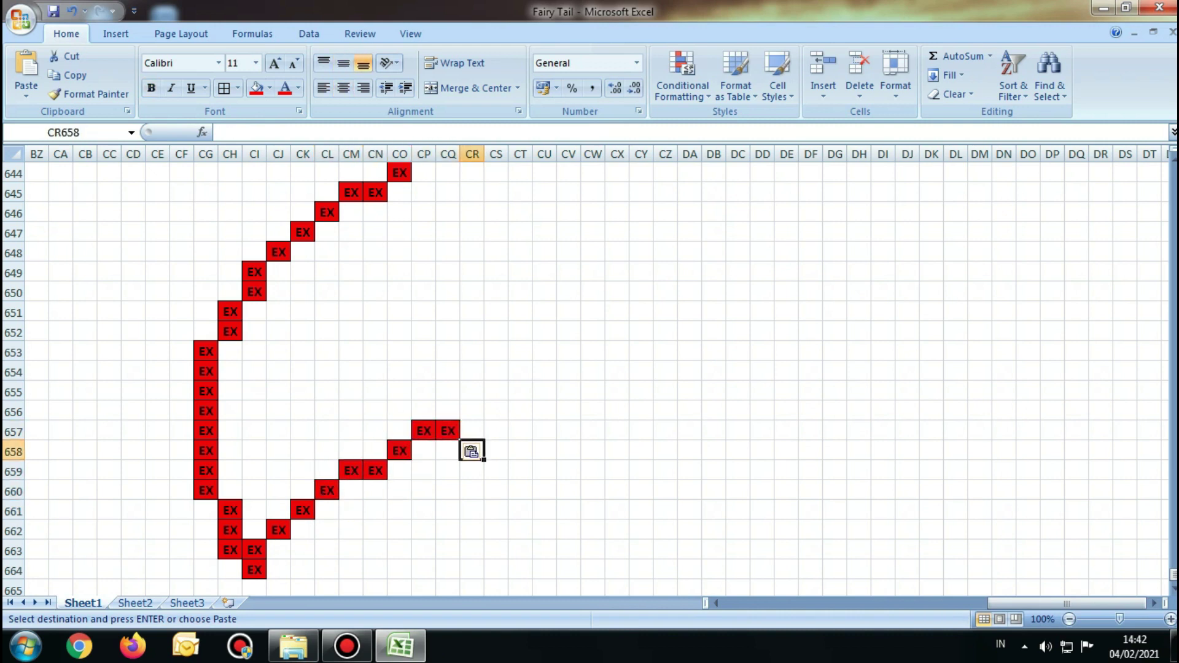
{"action": "key", "text": "ctrl+v"}
{"action": "left_click", "coordinate": [495, 471]}
{"action": "left_click", "coordinate": [520, 470]}
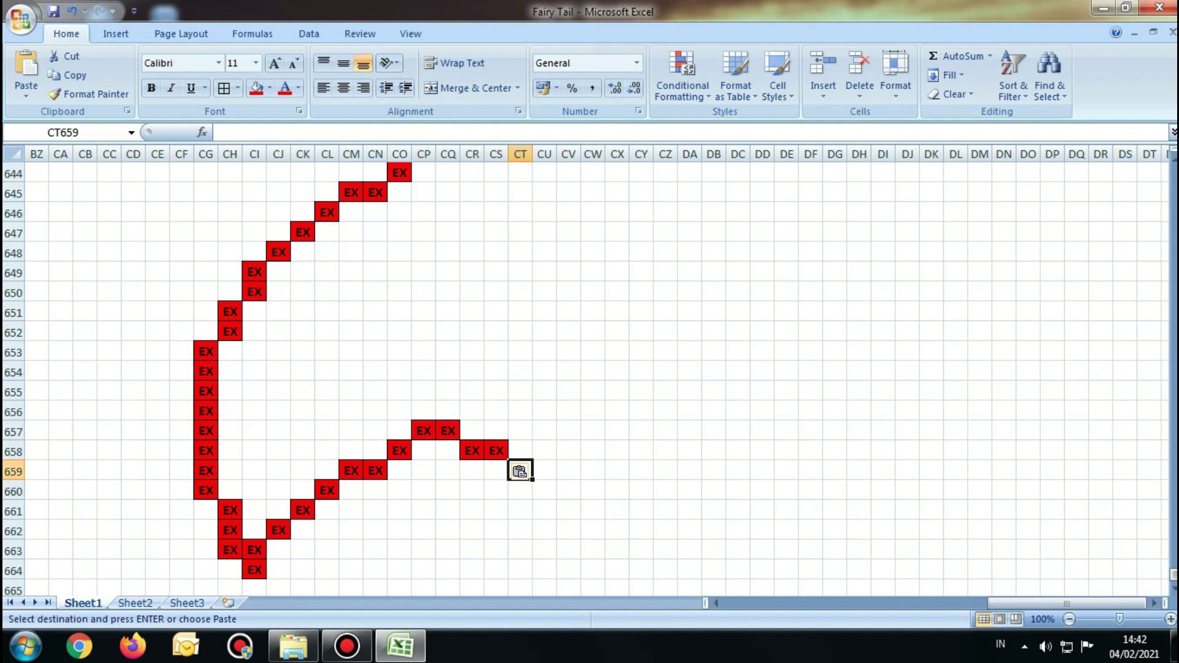
{"action": "key", "text": "ctrl+v"}
{"action": "left_click", "coordinate": [496, 490]}
{"action": "mouse_move", "coordinate": [495, 528]}
{"action": "left_mouse_down"}
{"action": "mouse_move", "coordinate": [496, 588]}
{"action": "mouse_move", "coordinate": [544, 556]}
{"action": "left_mouse_up"}
Paste red EX into CS661:CS665, CT666, CU667:CV667 and CW668:CX668.
{"action": "key", "text": "ctrl+v"}
{"action": "left_click", "coordinate": [519, 590]}
{"action": "key", "text": "ctrl+v"}
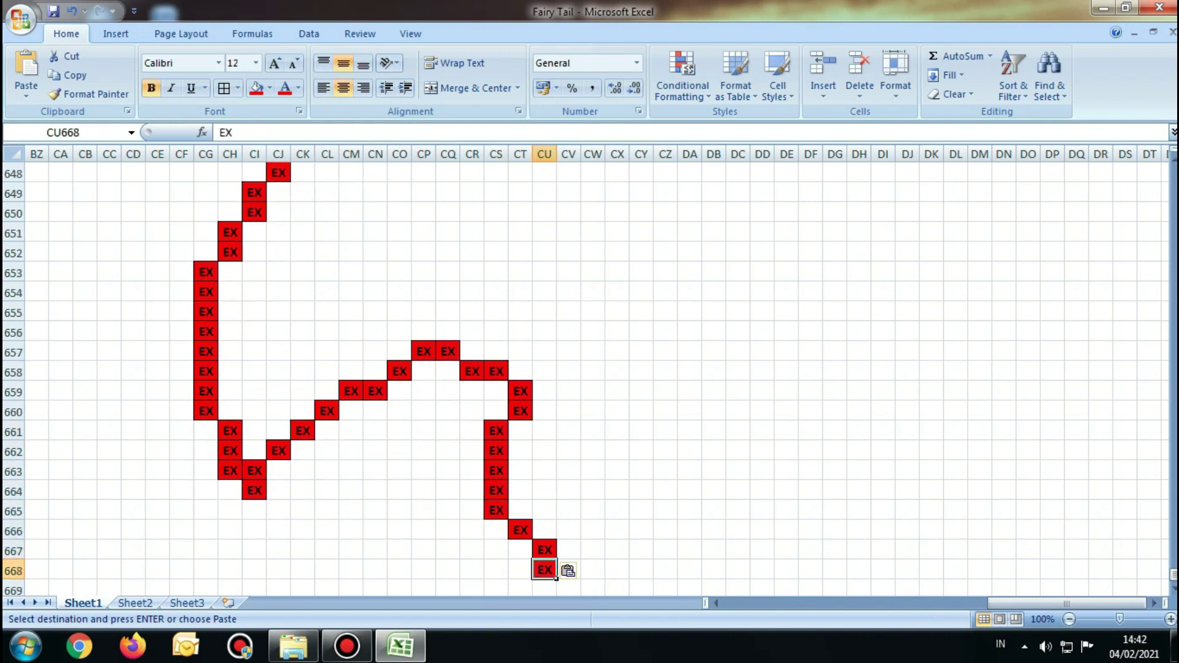
{"action": "left_click", "coordinate": [519, 509]}
{"action": "key", "text": "ctrl+c"}
{"action": "left_click", "coordinate": [544, 530]}
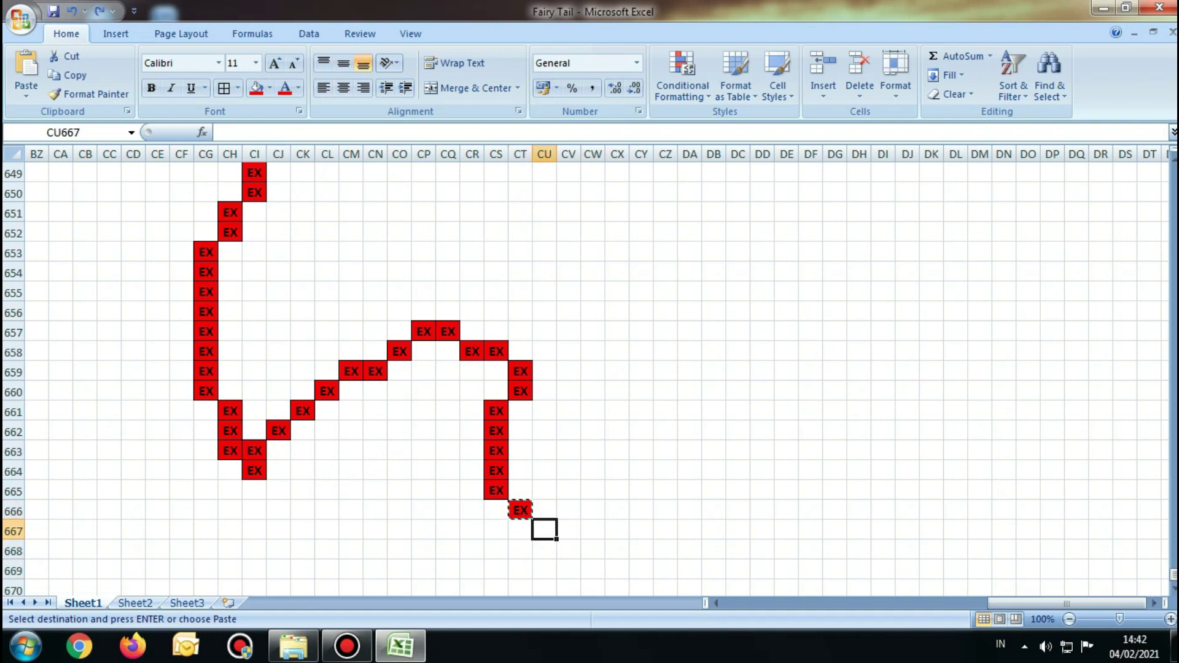
{"action": "key", "text": "ctrl+v"}
{"action": "mouse_move", "coordinate": [544, 529]}
{"action": "left_mouse_down"}
{"action": "mouse_move", "coordinate": [617, 551]}
{"action": "mouse_move", "coordinate": [641, 590]}
{"action": "left_mouse_up"}
{"action": "key", "text": "ctrl+v"}
Bulge the outline out with red EX in CY669:CY670, CW671:CX671, CV672 and CU673.
{"action": "key", "text": "ctrl+v"}
{"action": "left_click", "coordinate": [618, 590]}
{"action": "key", "text": "ctrl+v"}
{"action": "left_click", "coordinate": [569, 591]}
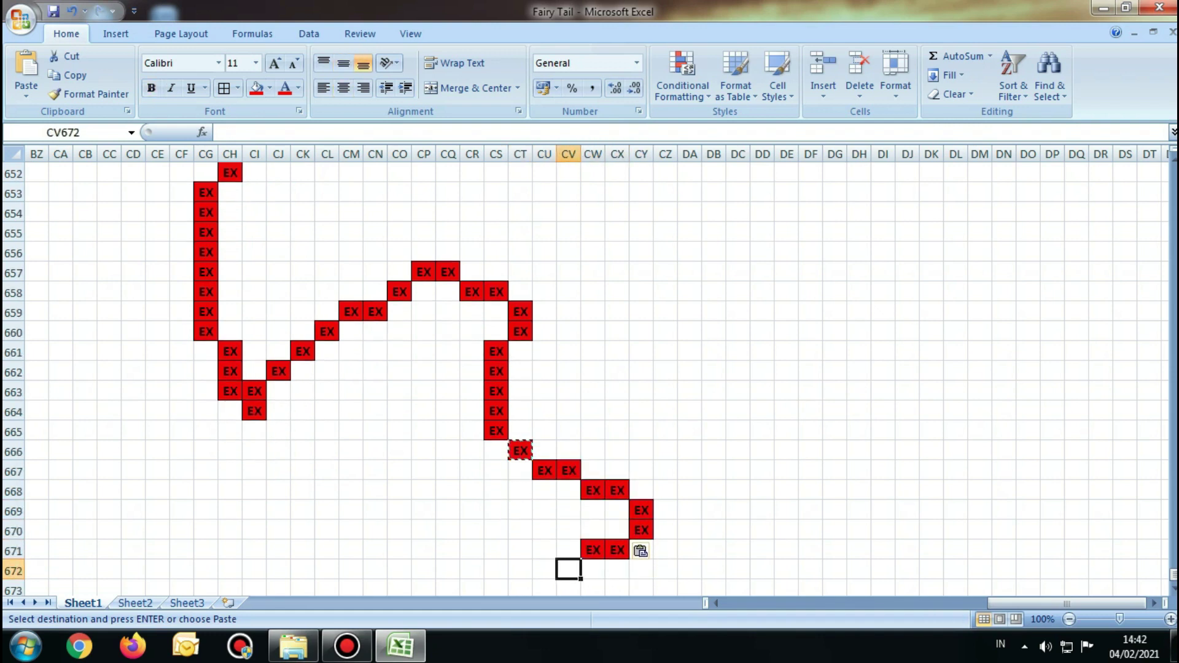
{"action": "key", "text": "ctrl+v"}
{"action": "left_click", "coordinate": [545, 591]}
{"action": "key", "text": "ctrl+v"}
{"action": "left_click", "coordinate": [520, 591]}
{"action": "left_click_drag", "start_coordinate": [472, 571], "coordinate": [448, 570]}
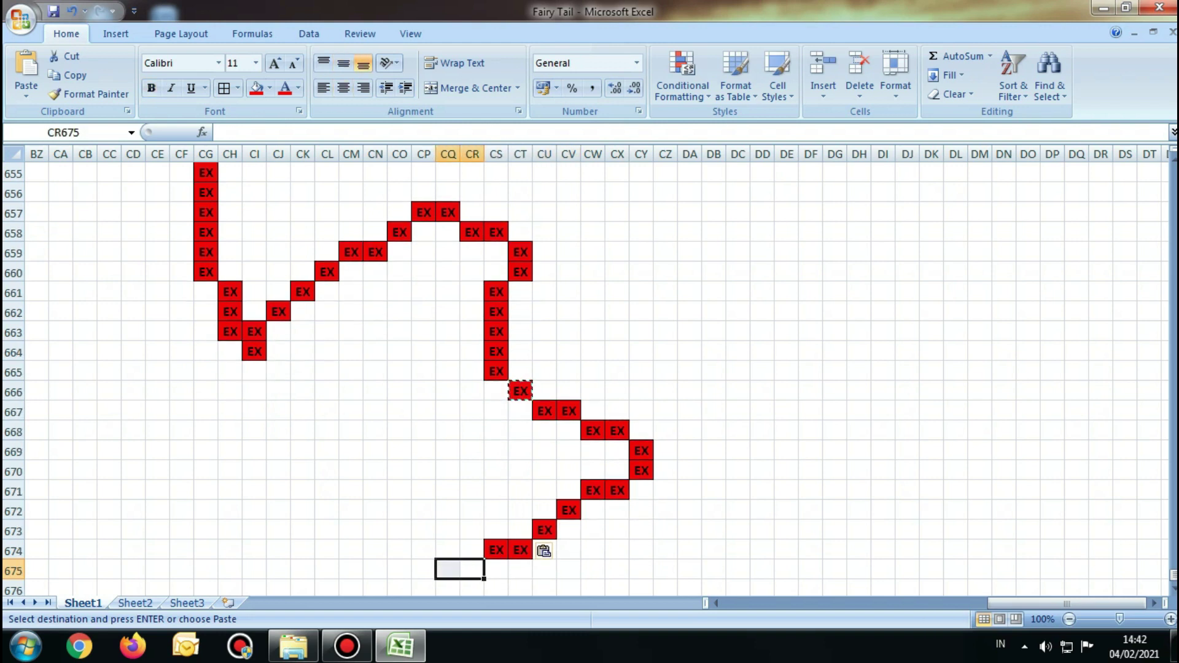
Paste red EX along the lower curve into CQ675:CR675, CP676, CN677:CO677 and CM678.
{"action": "key", "text": "ctrl+v"}
{"action": "left_click", "coordinate": [424, 591]}
{"action": "key", "text": "ctrl+v"}
{"action": "left_click", "coordinate": [399, 591]}
{"action": "key", "text": "ctrl+v"}
{"action": "left_click", "coordinate": [351, 591]}
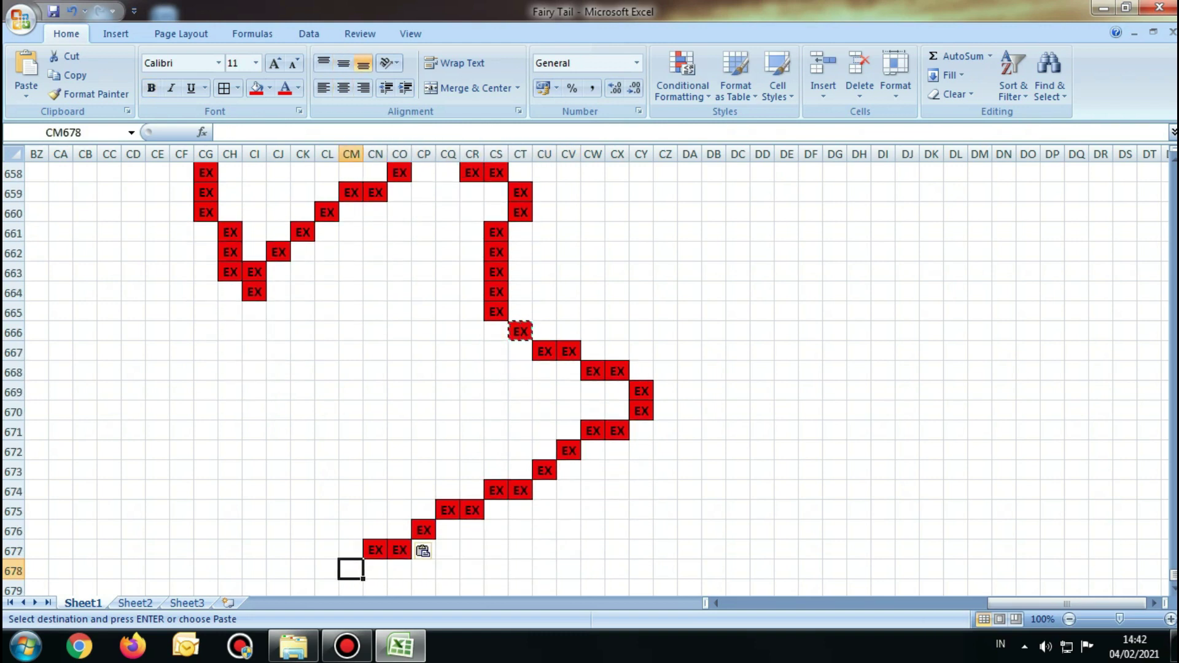
{"action": "key", "text": "ctrl+v"}
{"action": "left_click", "coordinate": [326, 591]}
{"action": "key", "text": "ctrl+v"}
Paste red EX into CK673:CK678, CJ674:CJ675, CI676:CI677, CH678 and CG679:CG680.
{"action": "left_click", "coordinate": [302, 591]}
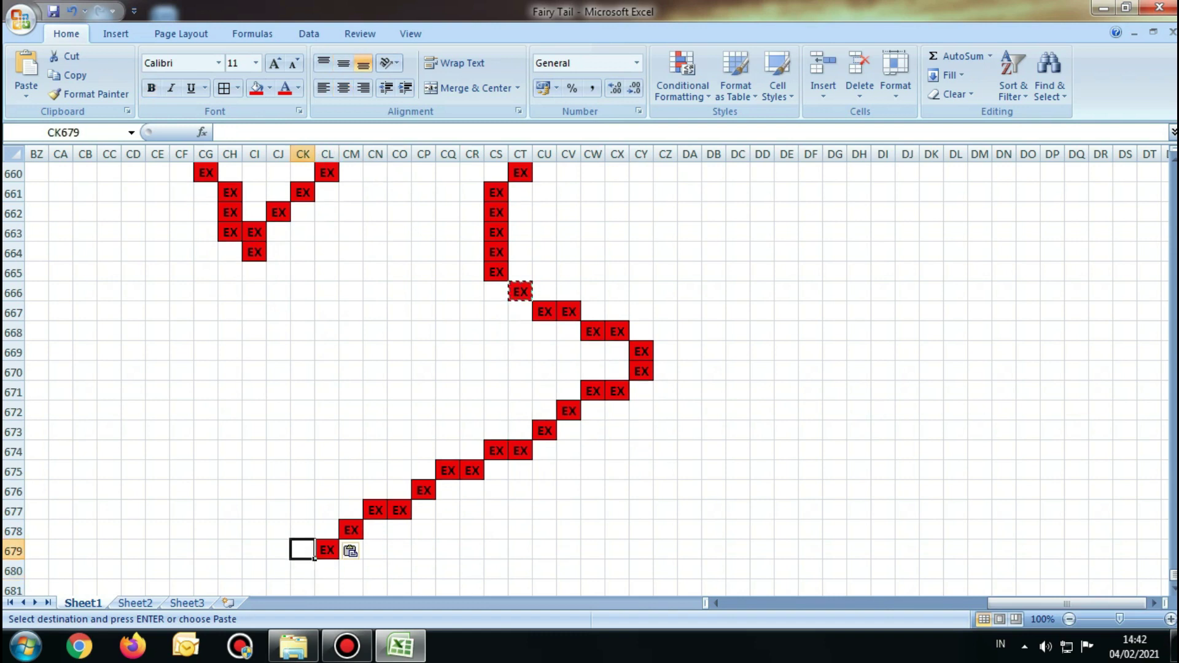
{"action": "left_click_drag", "start_coordinate": [303, 529], "coordinate": [303, 452]}
{"action": "key", "text": "ctrl+v"}
{"action": "left_click", "coordinate": [278, 551]}
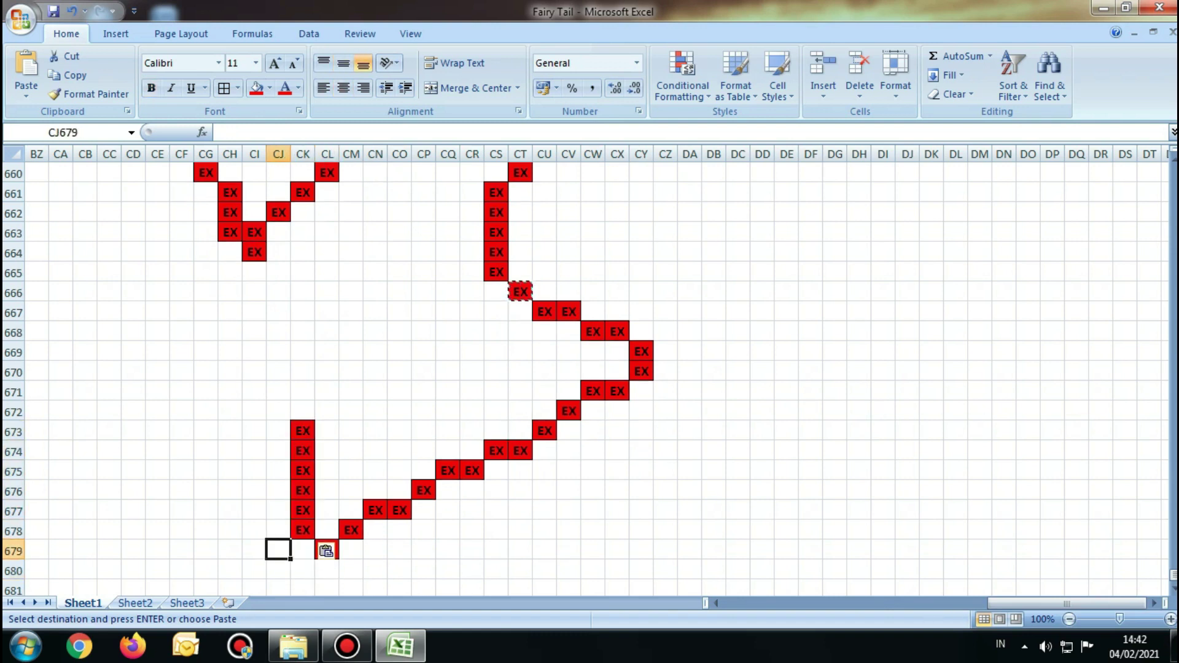
{"action": "left_click", "coordinate": [278, 451]}
{"action": "key", "text": "ctrl+v"}
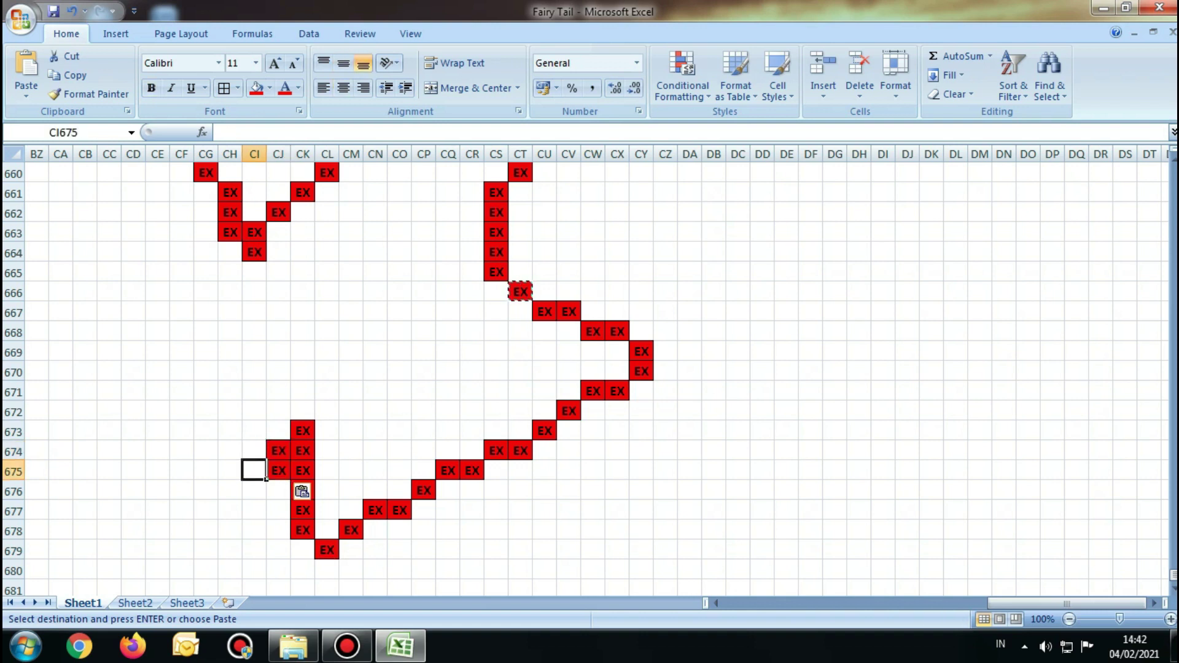
{"action": "left_click_drag", "start_coordinate": [254, 491], "coordinate": [253, 511]}
{"action": "key", "text": "ctrl+v"}
{"action": "left_click", "coordinate": [230, 531]}
{"action": "key", "text": "ctrl+v"}
{"action": "left_click", "coordinate": [206, 551]}
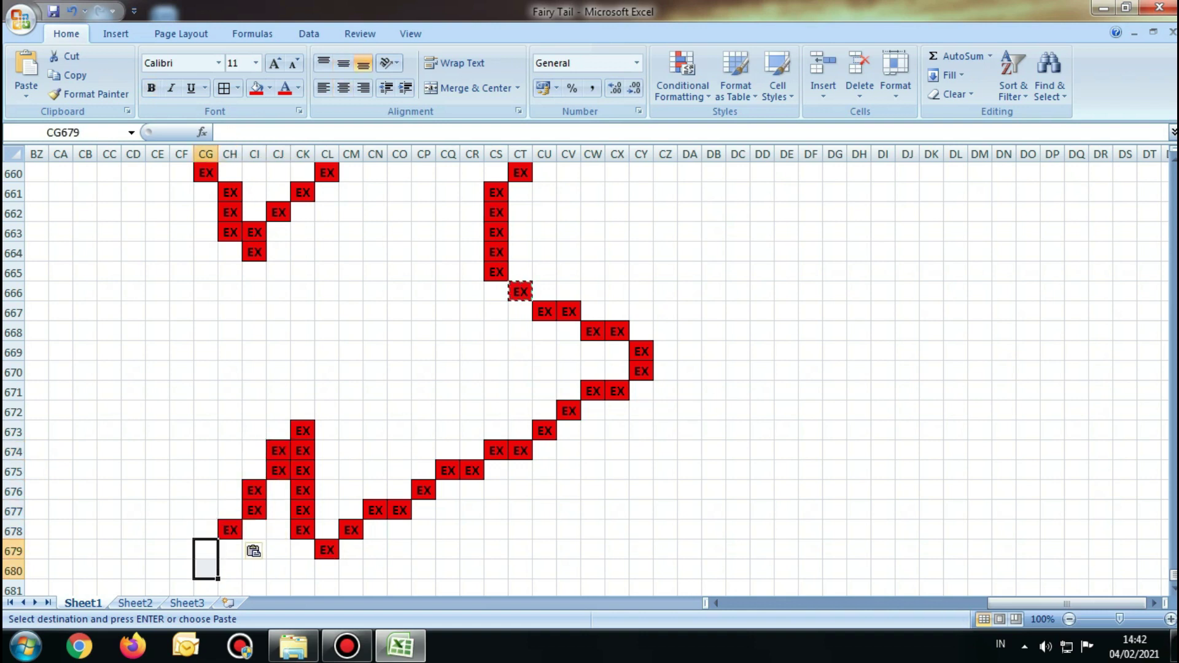
{"action": "key", "text": "ctrl+v"}
Finish the tail tip with red EX in CF681:CF682, CE683, CD684:CG684 and CH683:CI683.
{"action": "left_click_drag", "start_coordinate": [181, 588], "coordinate": [303, 531]}
{"action": "key", "text": "ctrl+v"}
{"action": "left_click", "coordinate": [158, 588]}
{"action": "key", "text": "ctrl+v"}
{"action": "left_click", "coordinate": [133, 571]}
{"action": "scroll", "coordinate": [133, 570], "scroll_direction": "down", "scroll_amount": 1}
{"action": "key", "text": "ctrl+v"}
{"action": "key", "text": "ctrl+v"}
Paste red EX up the staircase from CJ682 through CO679 to CT676:CU676.
{"action": "key", "text": "ctrl+v"}
{"action": "left_click", "coordinate": [327, 511]}
{"action": "key", "text": "ctrl+v"}
{"action": "left_click_drag", "start_coordinate": [351, 491], "coordinate": [374, 491]}
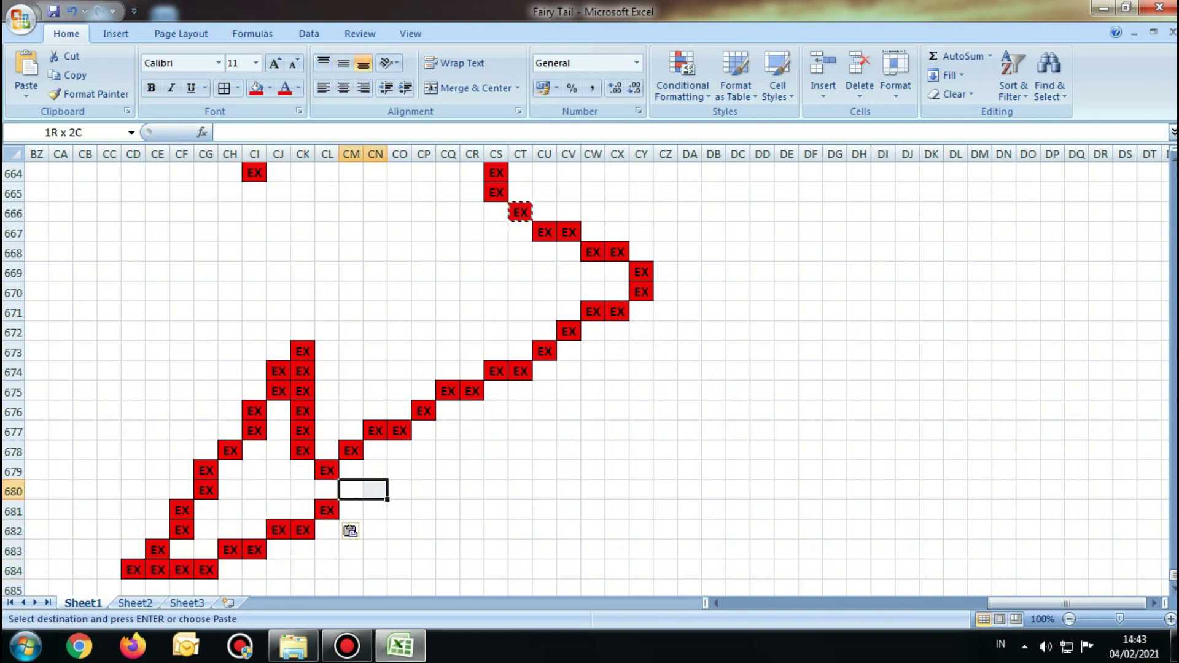
{"action": "key", "text": "ctrl+v"}
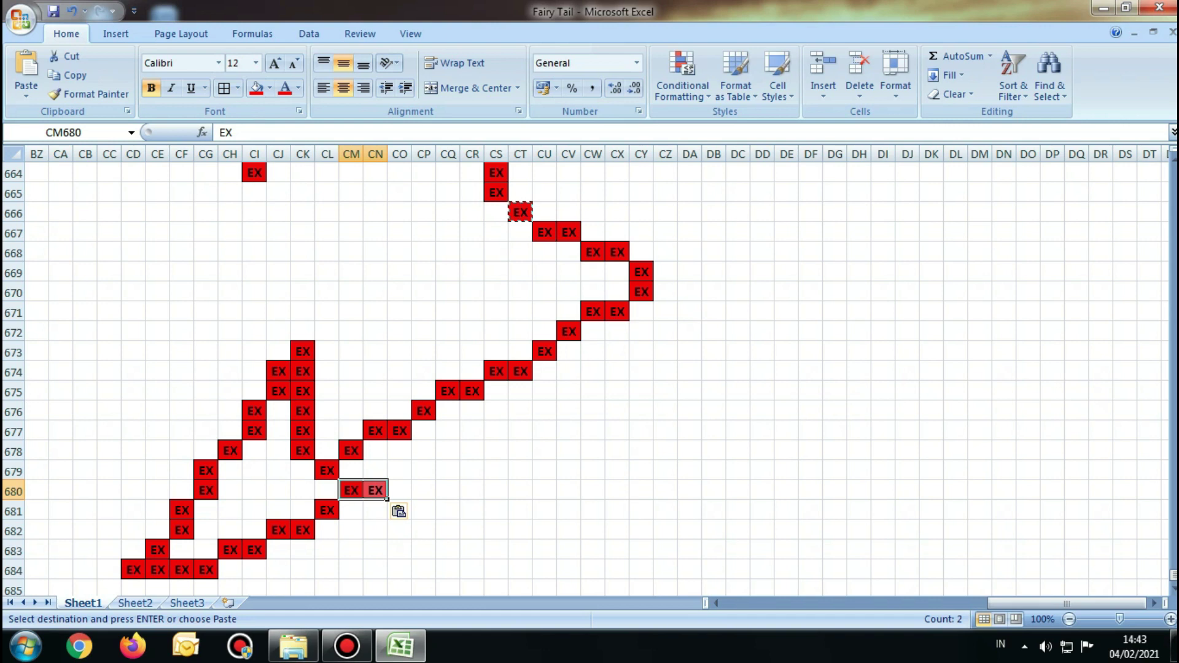
{"action": "left_click", "coordinate": [400, 469]}
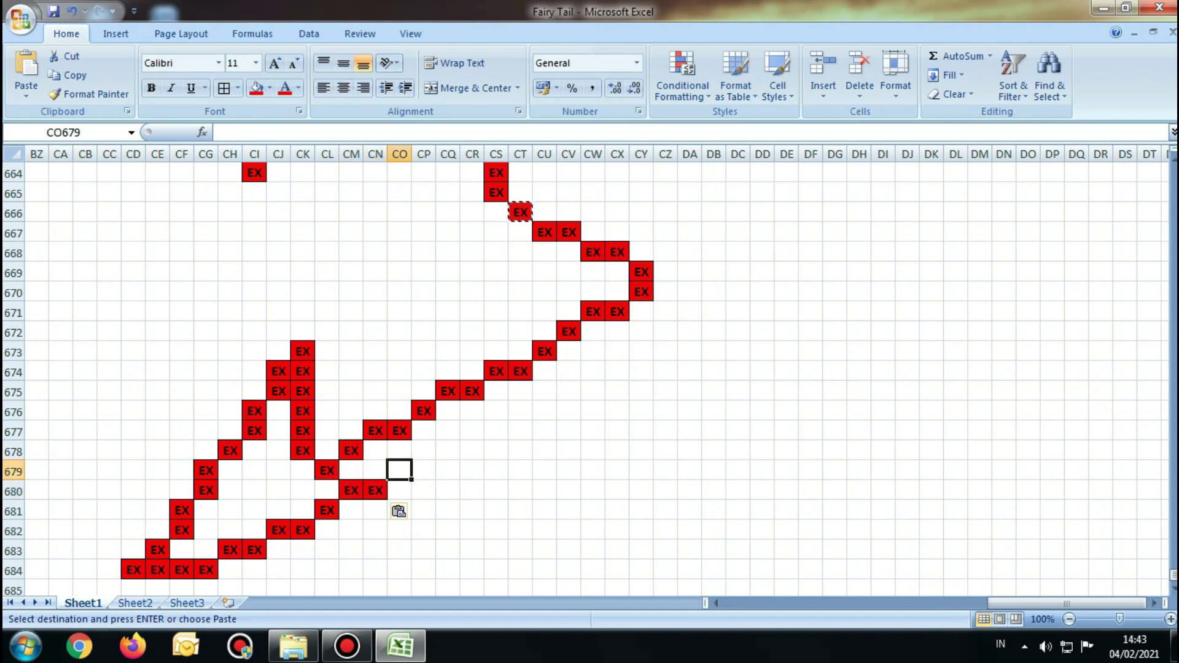
{"action": "key", "text": "ctrl+v"}
{"action": "left_click_drag", "start_coordinate": [448, 451], "coordinate": [471, 451]}
{"action": "key", "text": "ctrl+v"}
{"action": "left_click", "coordinate": [496, 431]}
{"action": "key", "text": "ctrl+v"}
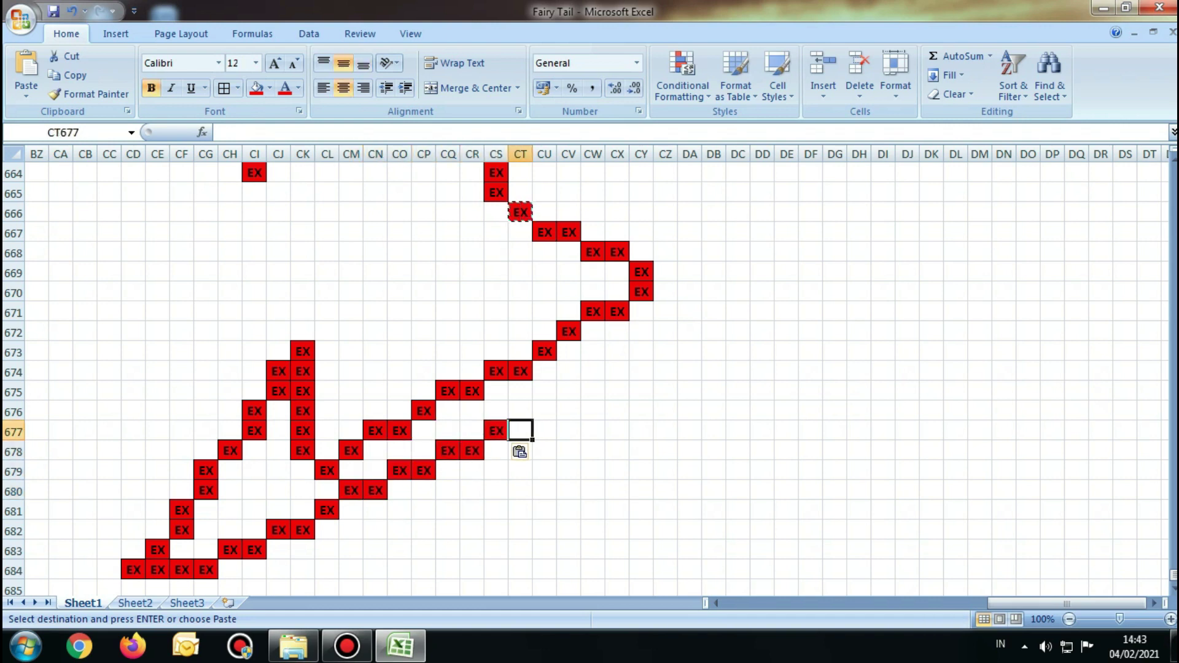
{"action": "left_click_drag", "start_coordinate": [520, 410], "coordinate": [594, 411]}
{"action": "key", "text": "ctrl+v"}
Continue the red EX staircase through CX675, CY674 and the next two-cell steps.
{"action": "left_click", "coordinate": [617, 391]}
{"action": "key", "text": "ctrl+v"}
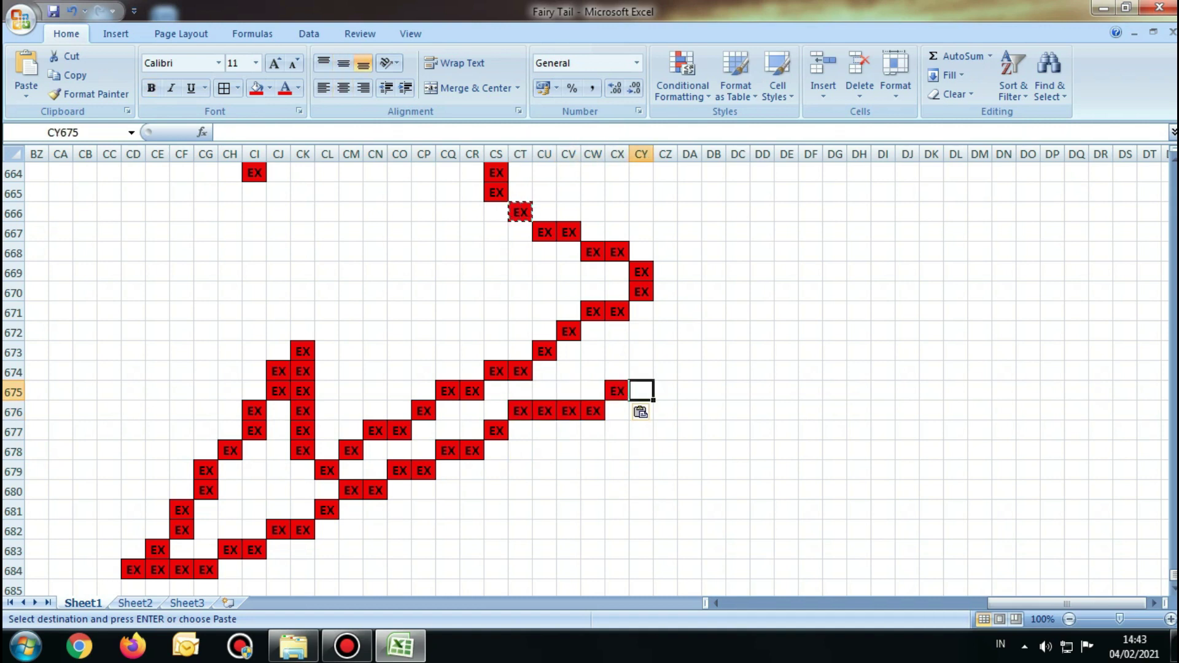
{"action": "left_click", "coordinate": [665, 371]}
{"action": "left_click", "coordinate": [642, 371]}
{"action": "key", "text": "ctrl+v"}
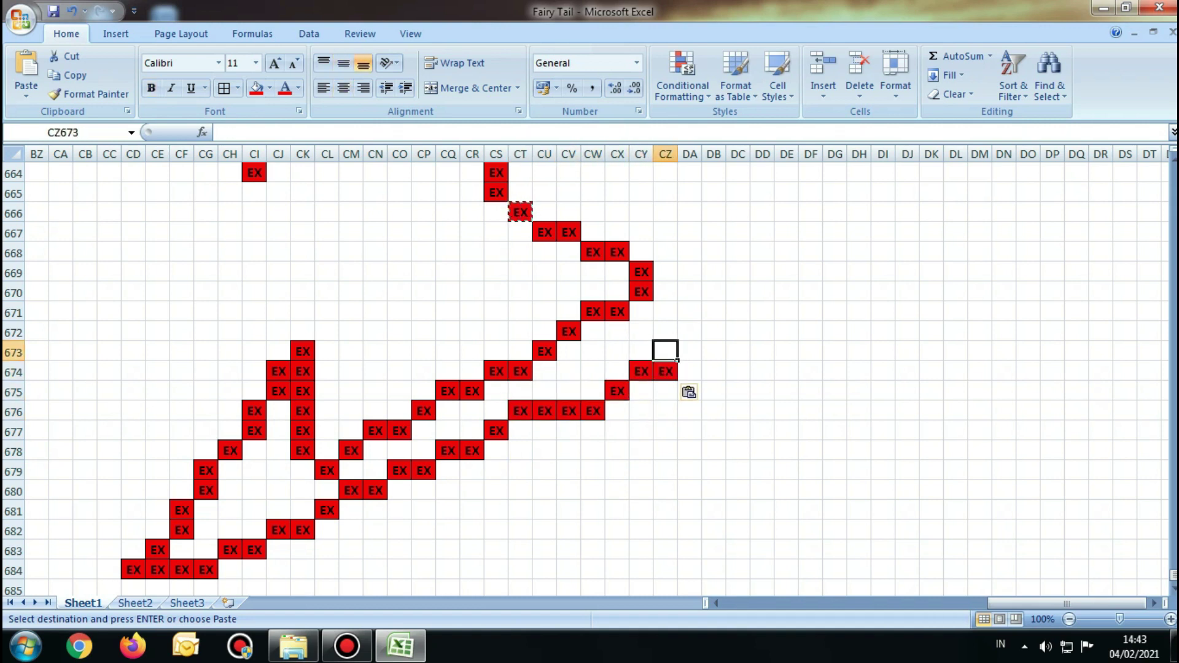
{"action": "left_click_drag", "start_coordinate": [690, 352], "coordinate": [811, 311]}
{"action": "type", "text": "EX\tEX"}
{"action": "type", "text": "EX\tEX"}
{"action": "left_click", "coordinate": [762, 312]}
Extend the staircase from DE671:DF671 and DG670 up to DL667:DM667.
{"action": "type", "text": "EX\tEX"}
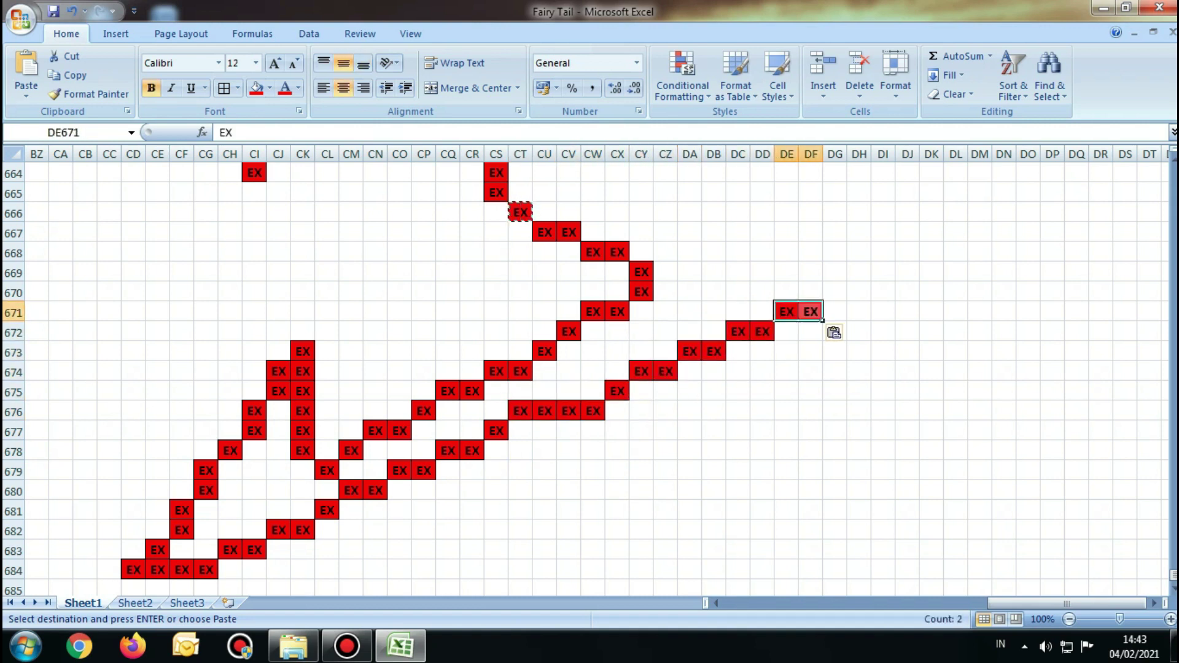
{"action": "left_click", "coordinate": [834, 291]}
{"action": "type", "text": "EX\tEX"}
{"action": "left_click", "coordinate": [883, 271]}
{"action": "type", "text": "EX"}
{"action": "left_click_drag", "start_coordinate": [908, 252], "coordinate": [1029, 212]}
{"action": "type", "text": "EX\tEX"}
{"action": "type", "text": "EX\tEX"}
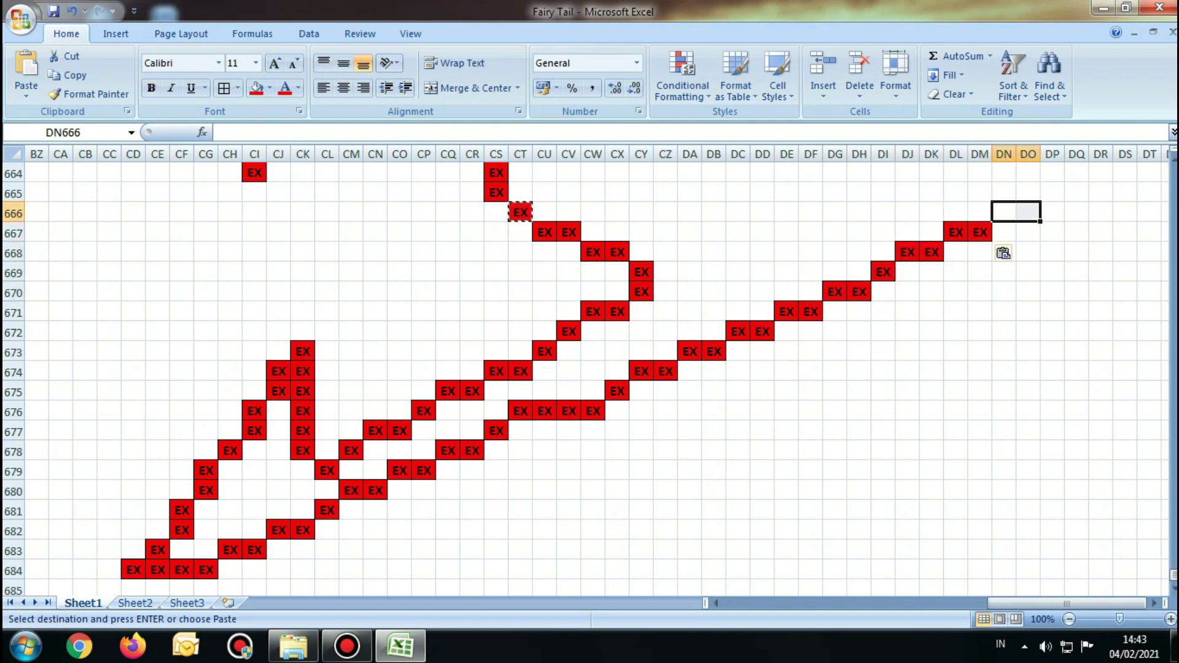
Fill the one-cell diagonal from DN666:DO666 and DP665 up to DU659 with red EX.
{"action": "type", "text": "EX\tEX"}
{"action": "left_click", "coordinate": [1052, 192]}
{"action": "key", "text": "ctrl+v"}
{"action": "key", "text": "Up"}
{"action": "key", "text": "Right"}
{"action": "type", "text": "EX"}
{"action": "key", "text": "Up"}
{"action": "key", "text": "Right"}
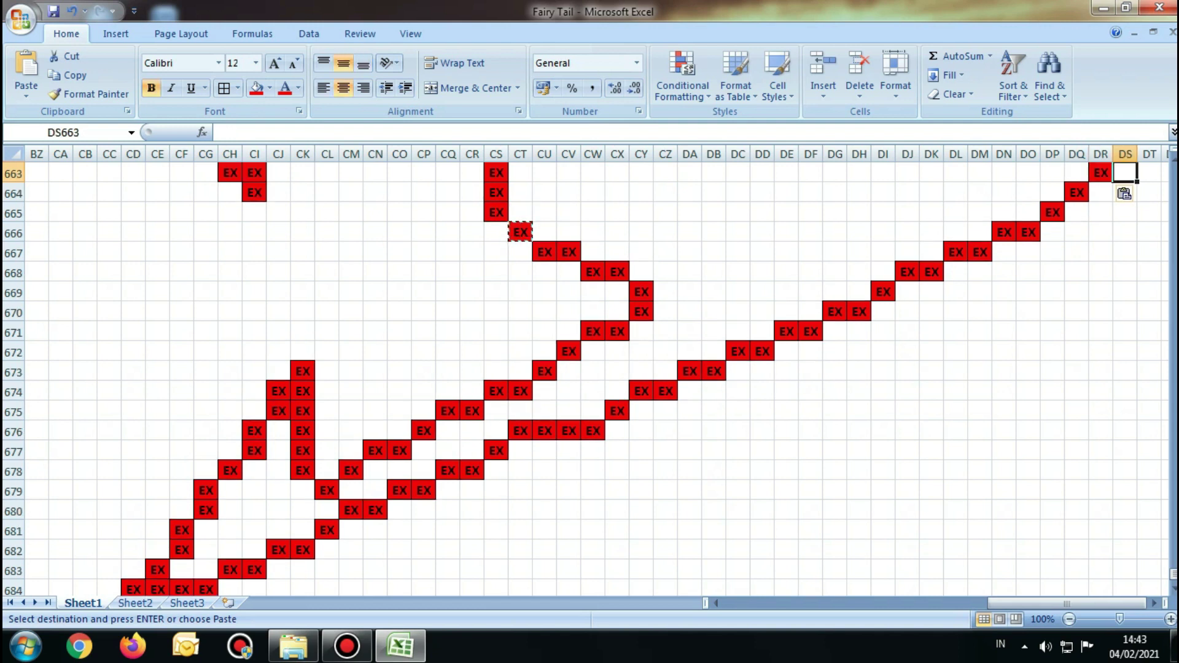
{"action": "type", "text": "EX"}
{"action": "key", "text": "Up"}
{"action": "key", "text": "Right"}
{"action": "type", "text": "EX"}
{"action": "key", "text": "Up"}
{"action": "key", "text": "Right"}
{"action": "type", "text": "EX"}
{"action": "key", "text": "Up"}
{"action": "key", "text": "Right"}
{"action": "type", "text": "EX"}
{"action": "key", "text": "Up"}
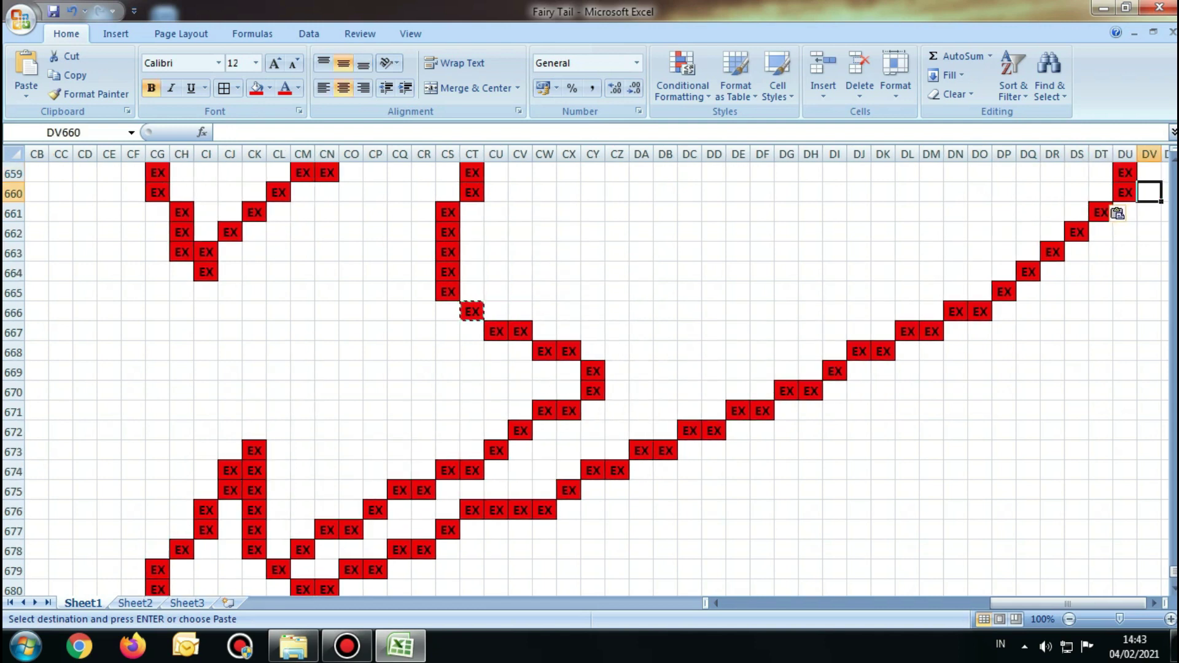
{"action": "key", "text": "ctrl+v"}
{"action": "key", "text": "Up"}
{"action": "key", "text": "Right"}
Fill column DV upward to row 643 with red EX.
{"action": "key", "text": "shift+Up"}
{"action": "key", "text": "shift+Up"}
{"action": "key", "text": "shift+Up"}
{"action": "key", "text": "shift+Up"}
{"action": "key", "text": "shift+Up"}
{"action": "key", "text": "shift+Up"}
{"action": "key", "text": "shift+Up"}
{"action": "key", "text": "shift+Up"}
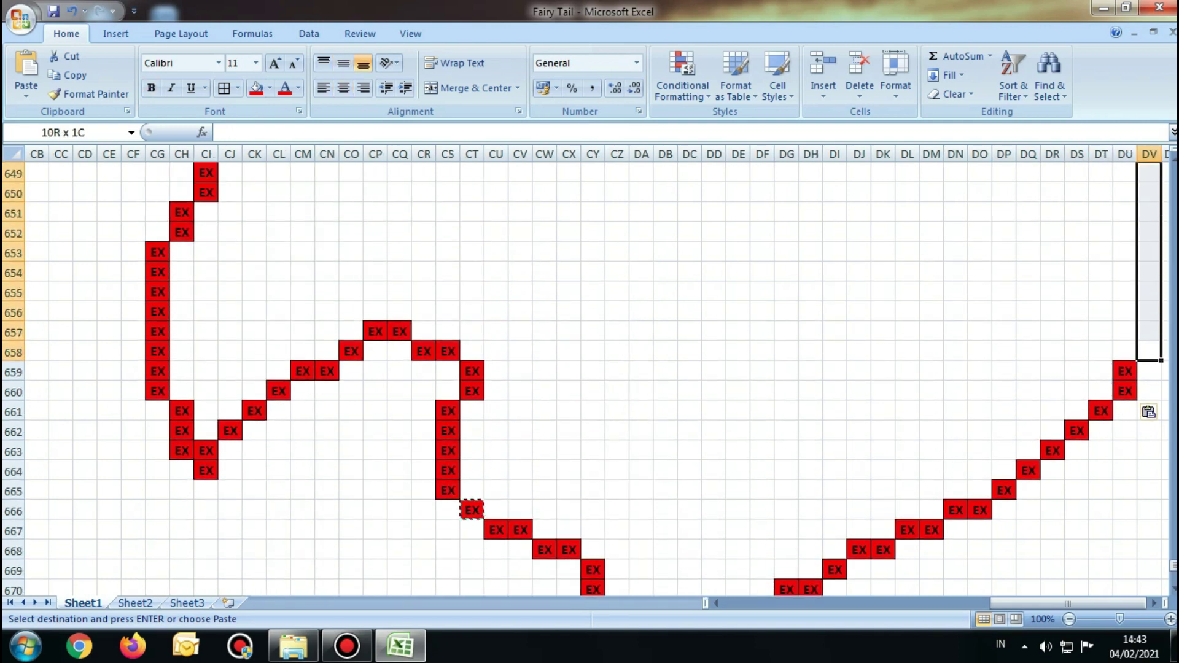
{"action": "key", "text": "shift+Up"}
{"action": "key", "text": "shift+Up"}
{"action": "key", "text": "shift+Up"}
{"action": "key", "text": "shift+Up"}
{"action": "key", "text": "shift+Up"}
{"action": "type", "text": "EX"}
{"action": "key", "text": "shift+Up"}
{"action": "key", "text": "ctrl+v"}
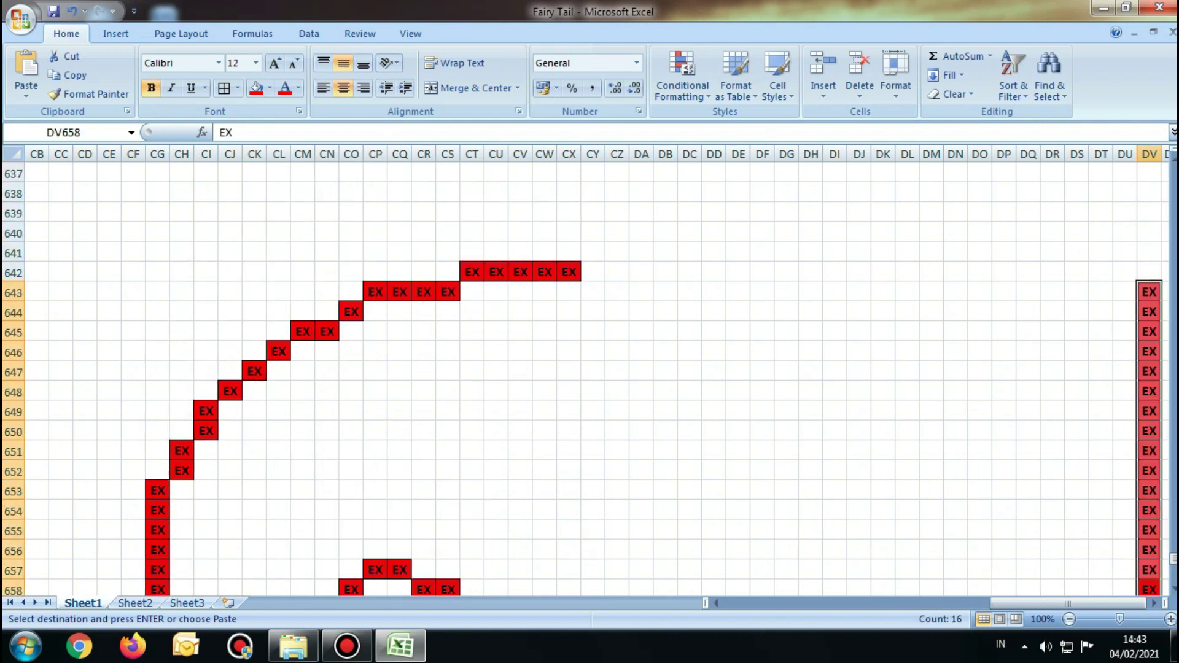
{"action": "left_click", "coordinate": [1124, 271]}
Paste red EX into DU642, DT636:DT640 and DS638:DS641.
{"action": "type", "text": "EX EX"}
{"action": "left_click", "coordinate": [1101, 234]}
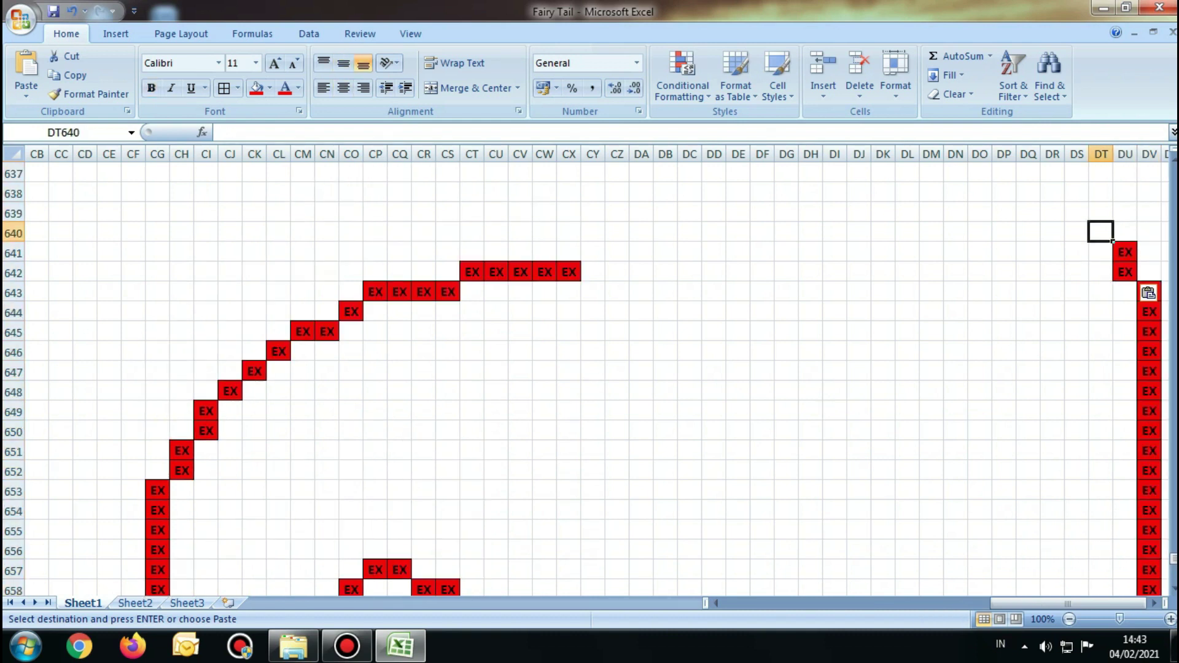
{"action": "key", "text": "shift+Up"}
{"action": "key", "text": "shift+Up"}
{"action": "key", "text": "shift+Up"}
{"action": "type", "text": "EX EX EX EX"}
{"action": "left_click", "coordinate": [1077, 192]}
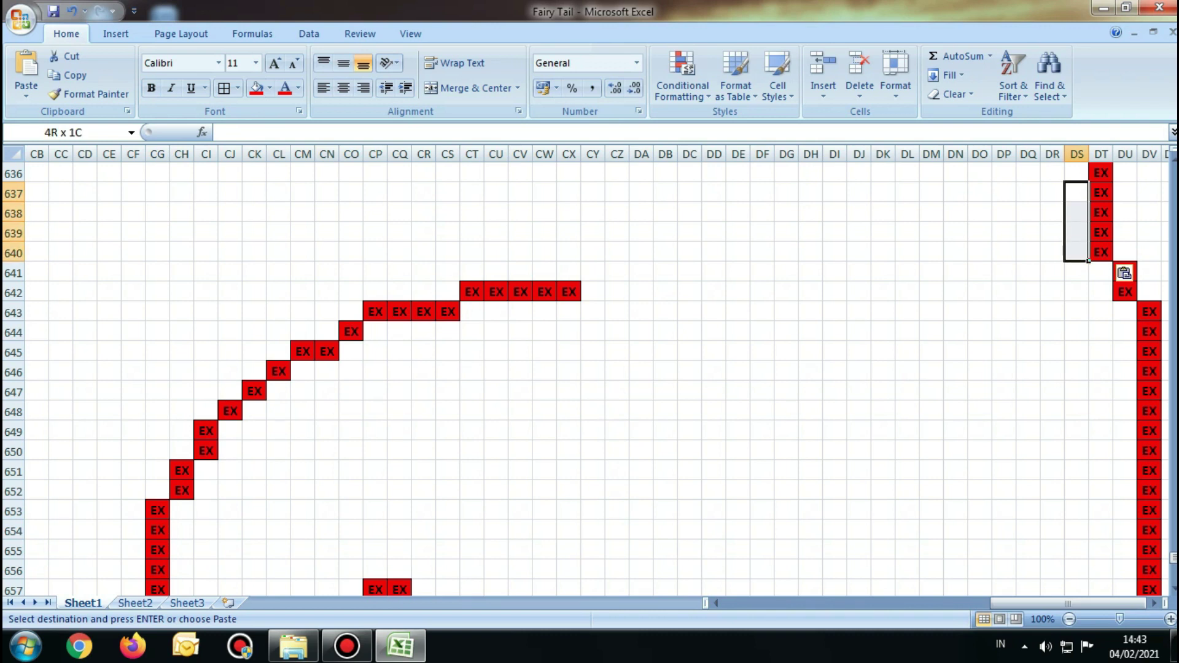
{"action": "mouse_move", "coordinate": [1088, 261]}
{"action": "left_mouse_down"}
{"action": "mouse_move", "coordinate": [1088, 241]}
{"action": "mouse_move", "coordinate": [1052, 412]}
{"action": "left_mouse_up"}
{"action": "type", "text": "EX EX EX EX"}
Fill DR642:DR647, DS644 and DT643 with red EX.
{"action": "left_click", "coordinate": [1052, 273]}
{"action": "left_click", "coordinate": [1052, 332]}
{"action": "type", "text": "EX EX EX EX EX EX"}
{"action": "left_click", "coordinate": [1076, 351]}
{"action": "left_click", "coordinate": [1076, 431]}
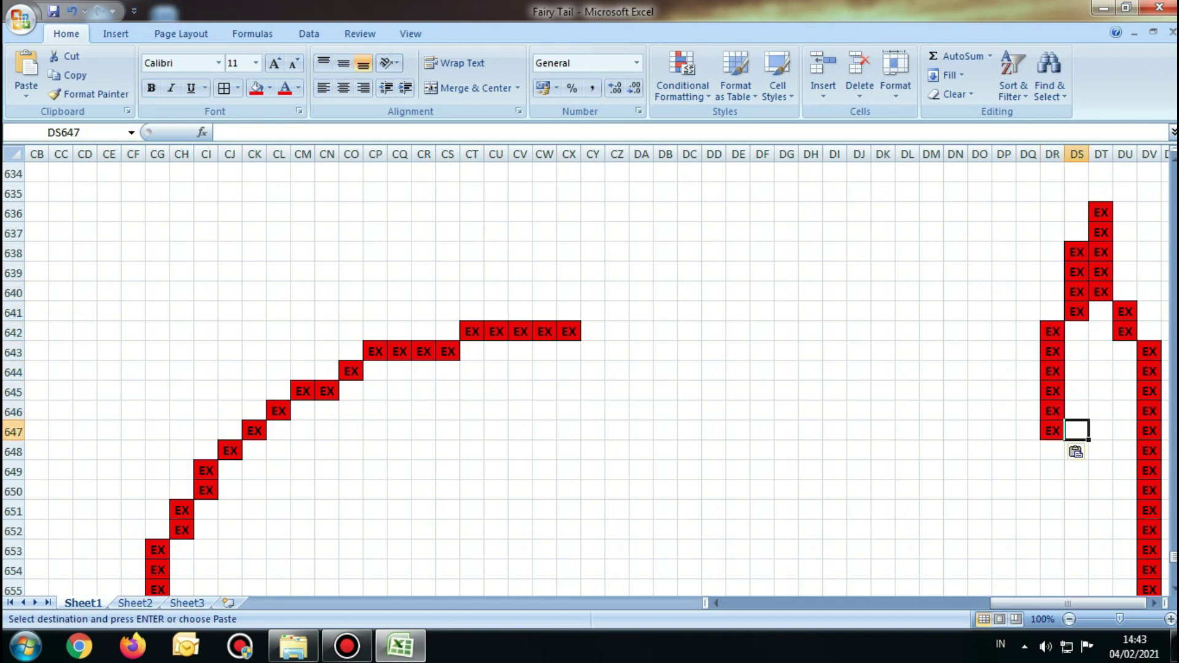
{"action": "left_click", "coordinate": [1076, 372]}
{"action": "type", "text": "EX"}
{"action": "left_click", "coordinate": [1101, 352]}
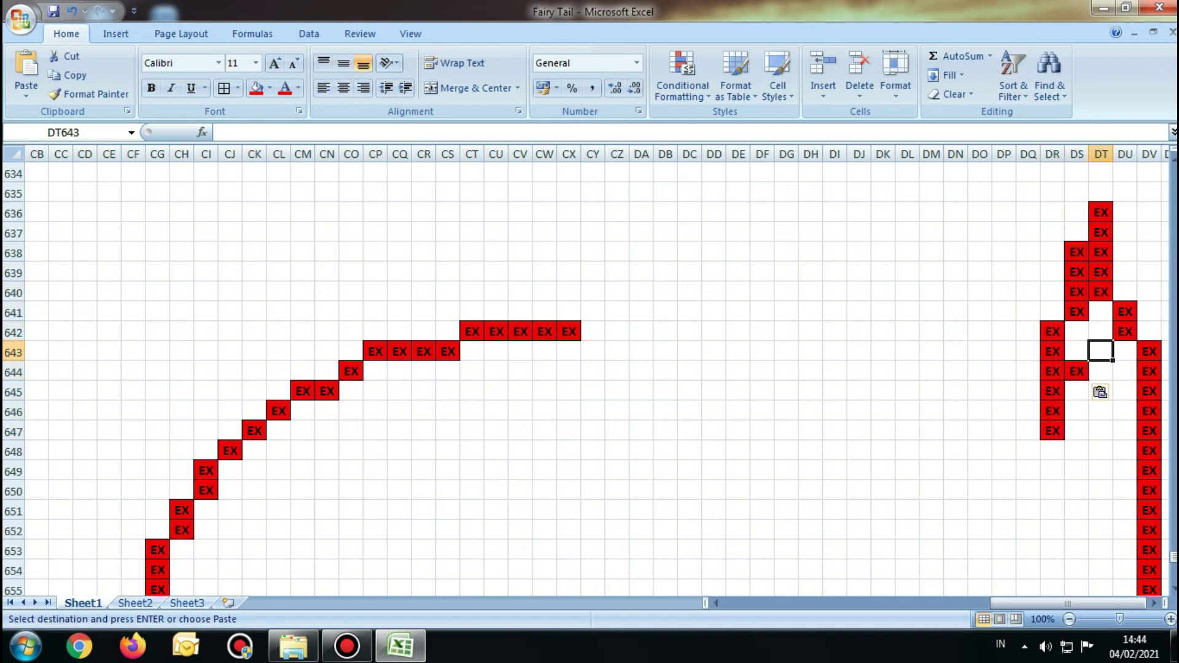
{"action": "type", "text": "EX"}
Fill DU643:DU651, DS642:DS643 and DT641:DT642 with red EX.
{"action": "left_click", "coordinate": [1124, 351]}
{"action": "left_click_drag", "start_coordinate": [1124, 375], "coordinate": [1124, 495]}
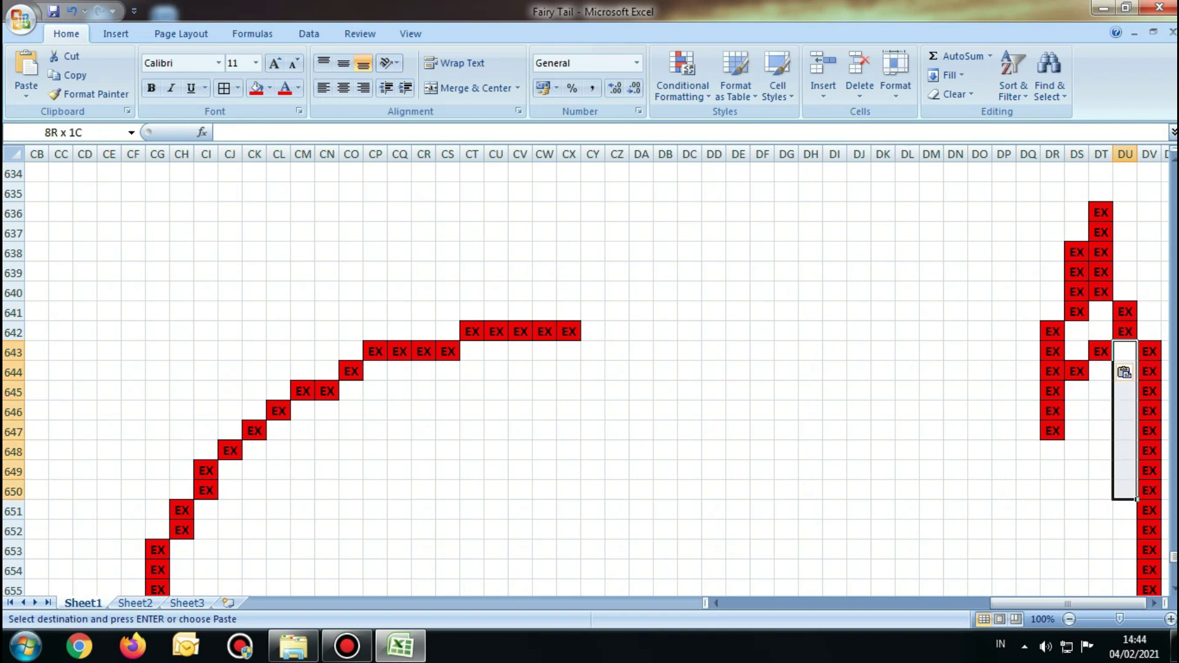
{"action": "type", "text": "EX EX EX EX EX EX EX EX EX"}
{"action": "left_click_drag", "start_coordinate": [1076, 332], "coordinate": [1077, 351]}
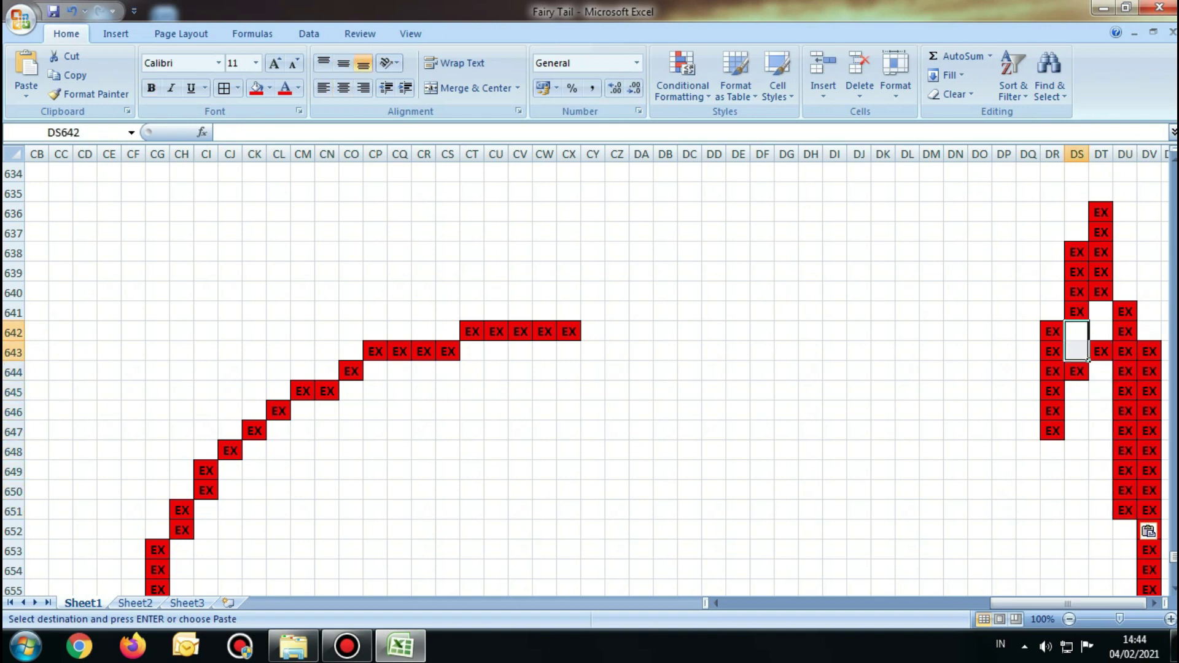
{"action": "type", "text": "EX EX"}
{"action": "left_click_drag", "start_coordinate": [1101, 312], "coordinate": [1101, 332]}
{"action": "type", "text": "EX EX"}
{"action": "scroll", "coordinate": [1101, 332], "scroll_direction": "down", "scroll_amount": 2}
Paste red EX down from DT652:DT654 through DS655, DR656:DR657 and DQ658 to DP659.
{"action": "left_click", "coordinate": [1100, 391]}
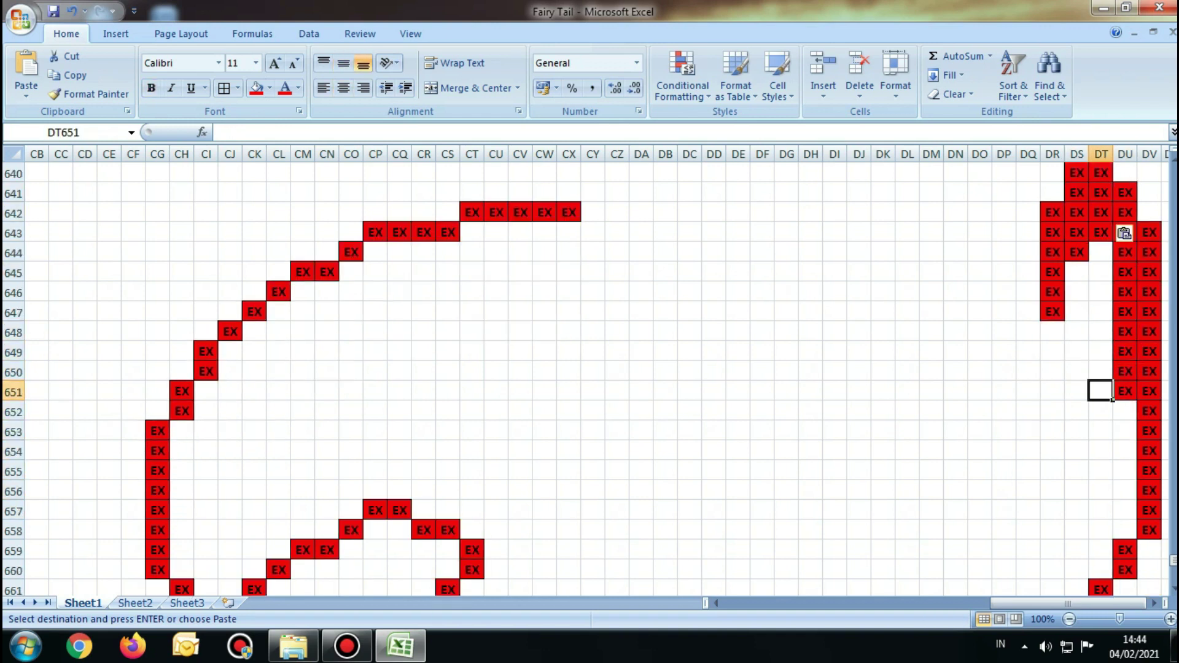
{"action": "left_click_drag", "start_coordinate": [1100, 411], "coordinate": [1100, 451]}
{"action": "type", "text": "EX EX EX"}
{"action": "left_click", "coordinate": [1076, 451]}
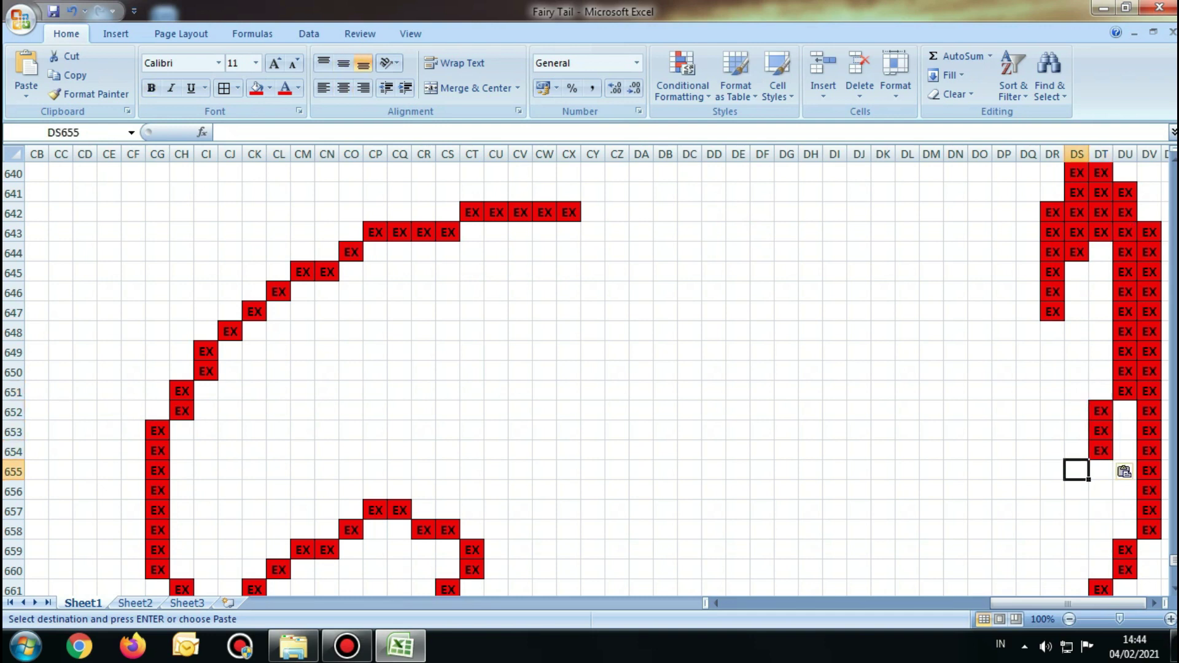
{"action": "type", "text": "EX"}
{"action": "left_click", "coordinate": [1052, 490]}
{"action": "type", "text": "EX EX"}
{"action": "left_click", "coordinate": [1028, 490]}
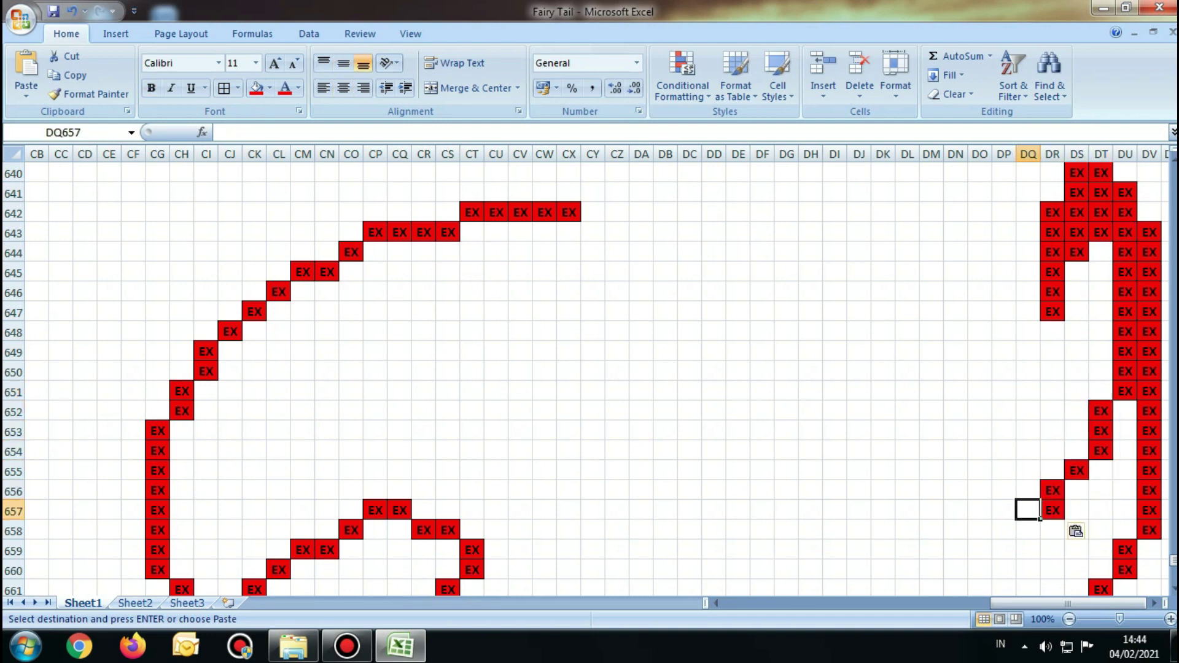
{"action": "type", "text": "EX"}
{"action": "left_click", "coordinate": [1004, 550]}
{"action": "type", "text": "EX"}
Continue the line through DN660:DO660, DL661:DM661, DK662 and DI663:DJ663 to DH662.
{"action": "left_click_drag", "start_coordinate": [979, 570], "coordinate": [955, 570]}
{"action": "type", "text": "EX\tEX"}
{"action": "left_click", "coordinate": [931, 590]}
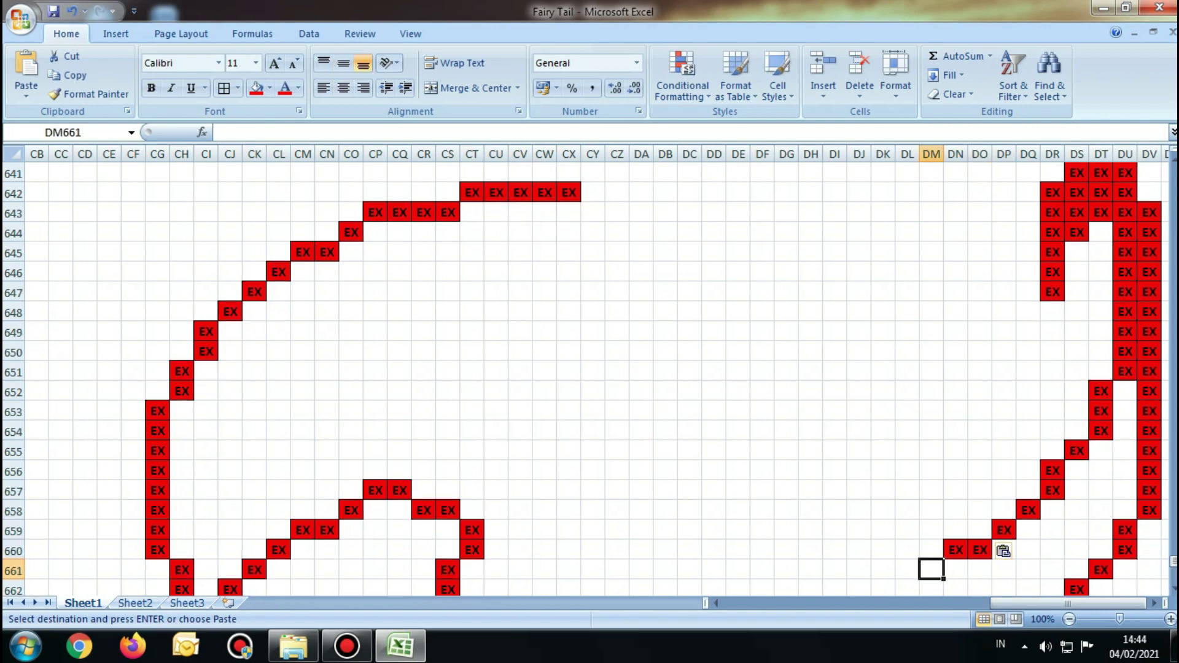
{"action": "type", "text": "EX\tEX"}
{"action": "left_click", "coordinate": [859, 590]}
{"action": "left_click", "coordinate": [883, 551]}
{"action": "type", "text": "EX"}
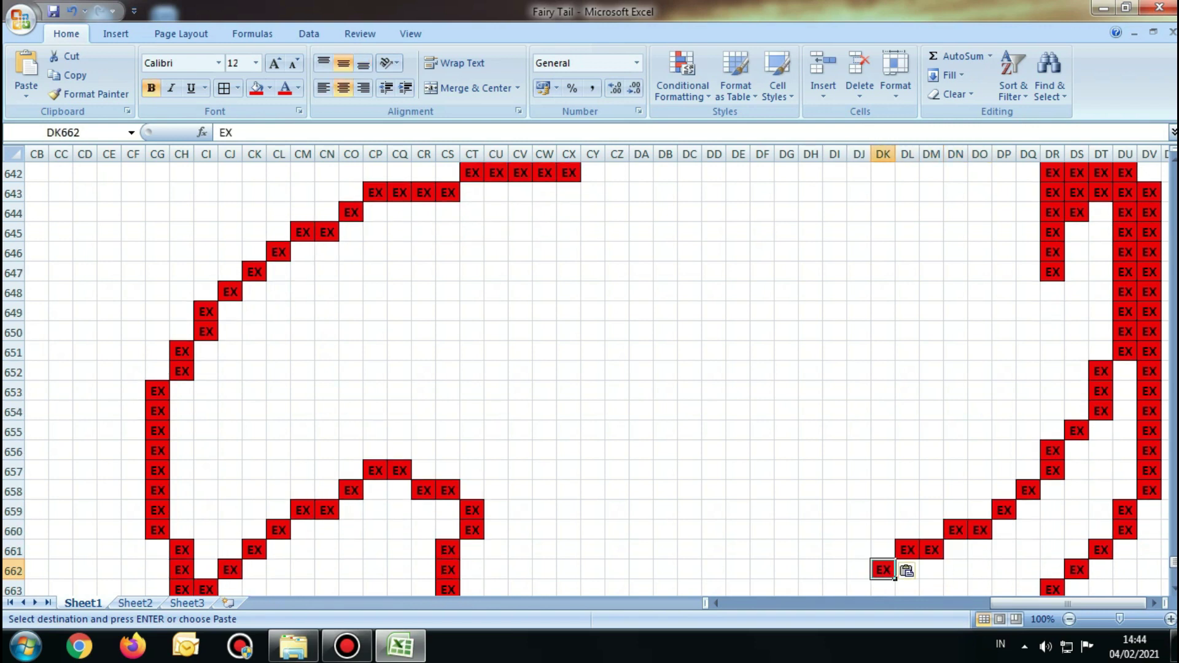
{"action": "left_click", "coordinate": [858, 590]}
{"action": "left_click_drag", "start_coordinate": [859, 570], "coordinate": [835, 570]}
{"action": "type", "text": "EX\tEX"}
{"action": "left_click", "coordinate": [811, 549]}
{"action": "type", "text": "EX"}
Turn the hook upward through DI661, DK658:DK659, DM655:DM656 and DO649:DO651 to DP640:DP648.
{"action": "left_click", "coordinate": [835, 529]}
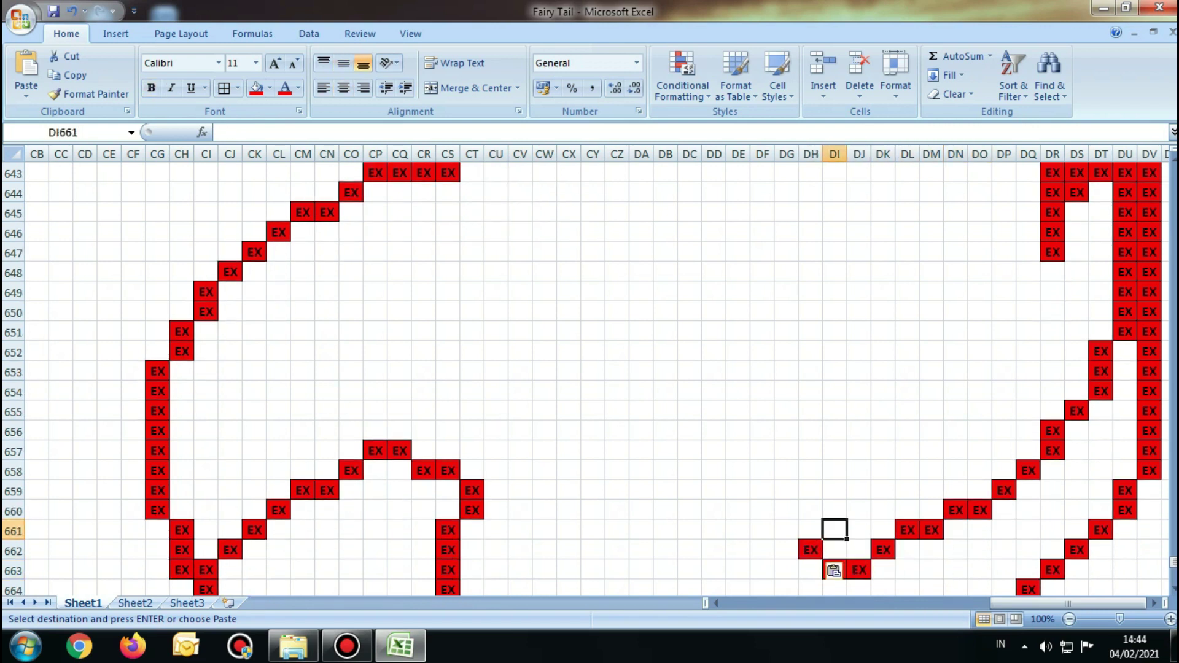
{"action": "type", "text": "EX"}
{"action": "type", "text": "EX"}
{"action": "left_click_drag", "start_coordinate": [884, 490], "coordinate": [883, 471]}
{"action": "type", "text": "EX EX"}
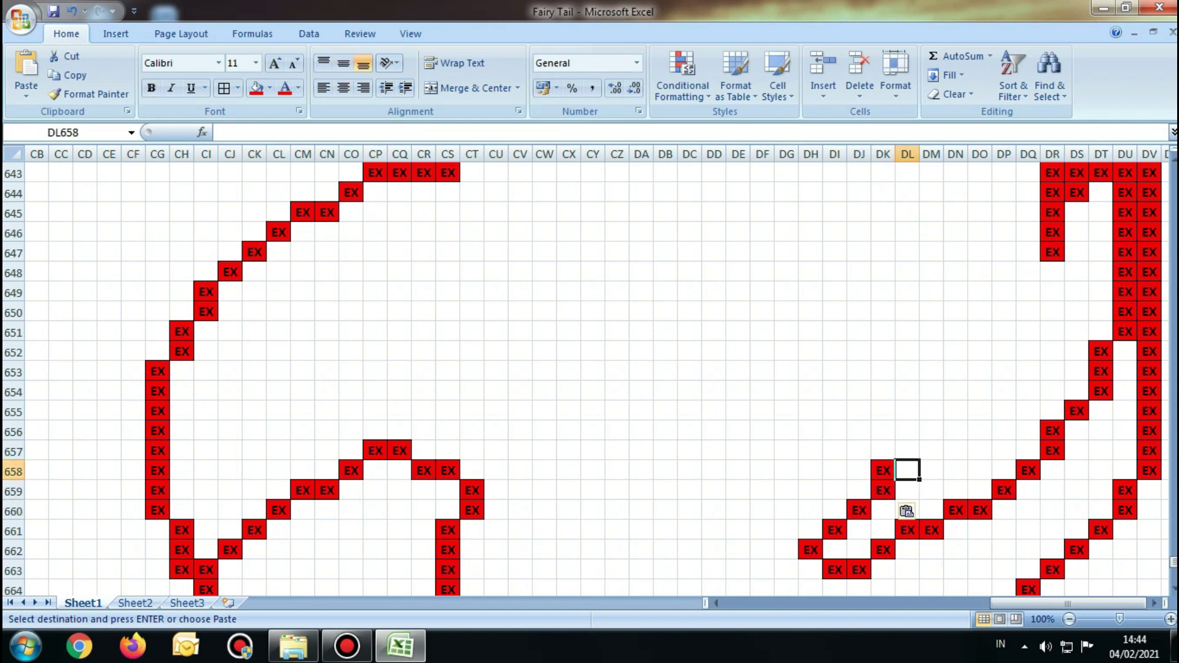
{"action": "left_click", "coordinate": [908, 450]}
{"action": "type", "text": "EX"}
{"action": "left_click_drag", "start_coordinate": [932, 432], "coordinate": [1004, 173]}
{"action": "type", "text": "EX EX"}
{"action": "left_click", "coordinate": [956, 392]}
{"action": "type", "text": "EX EX EX"}
{"action": "left_click", "coordinate": [979, 352]}
{"action": "type", "text": "EX EX EX"}
{"action": "left_click", "coordinate": [1003, 292]}
{"action": "type", "text": "EX EX EX EX EX EX EX EX EX"}
Paste red EX into DQ636–DQ639 at the top of the tail.
{"action": "left_click", "coordinate": [1003, 173]}
{"action": "scroll", "coordinate": [1004, 173], "scroll_direction": "up", "scroll_amount": 1}
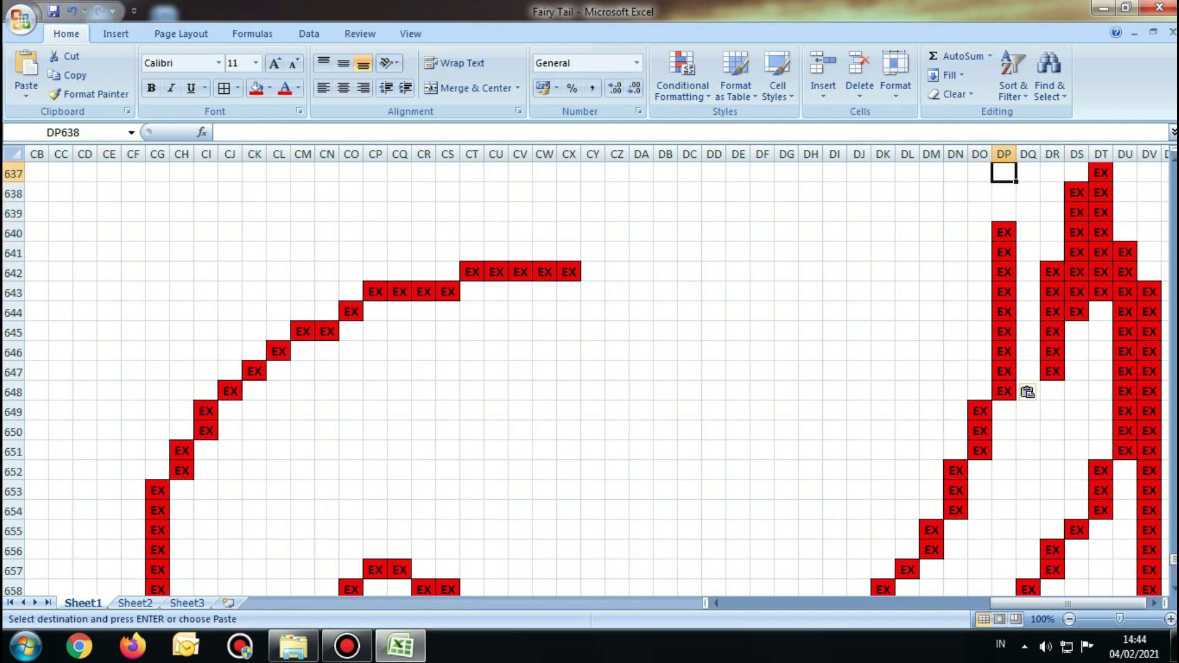
{"action": "scroll", "coordinate": [1004, 173], "scroll_direction": "up", "scroll_amount": 1}
{"action": "left_click", "coordinate": [1028, 213]}
{"action": "mouse_move", "coordinate": [1028, 272]}
{"action": "left_mouse_down"}
{"action": "mouse_move", "coordinate": [1028, 212]}
{"action": "mouse_move", "coordinate": [979, 192]}
{"action": "left_mouse_up"}
{"action": "type", "text": "EX EX EX EX"}
{"action": "left_click", "coordinate": [1052, 232]}
{"action": "left_click", "coordinate": [1052, 192]}
Paste red EX across row 635, into DN636, and into DM637–DM638.
{"action": "key", "text": "ctrl+v"}
{"action": "left_click", "coordinate": [956, 212]}
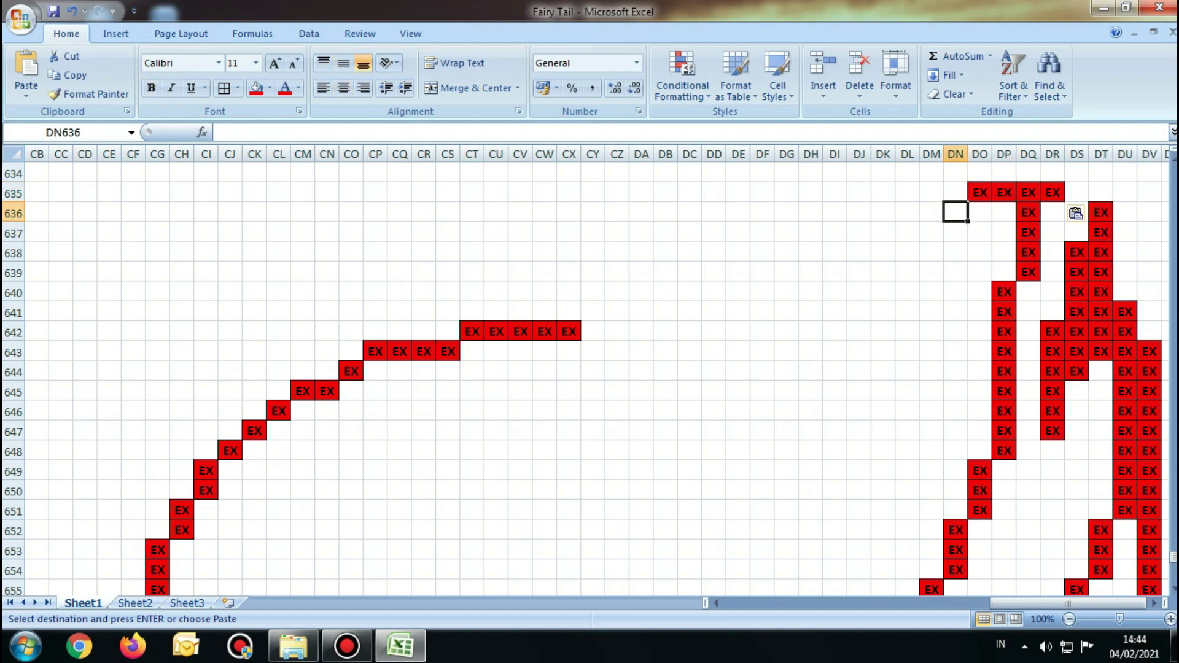
{"action": "type", "text": "EX"}
{"action": "left_click", "coordinate": [931, 232]}
{"action": "left_click_drag", "start_coordinate": [931, 233], "coordinate": [931, 251]}
{"action": "type", "text": "EX EX"}
{"action": "left_click", "coordinate": [907, 252]}
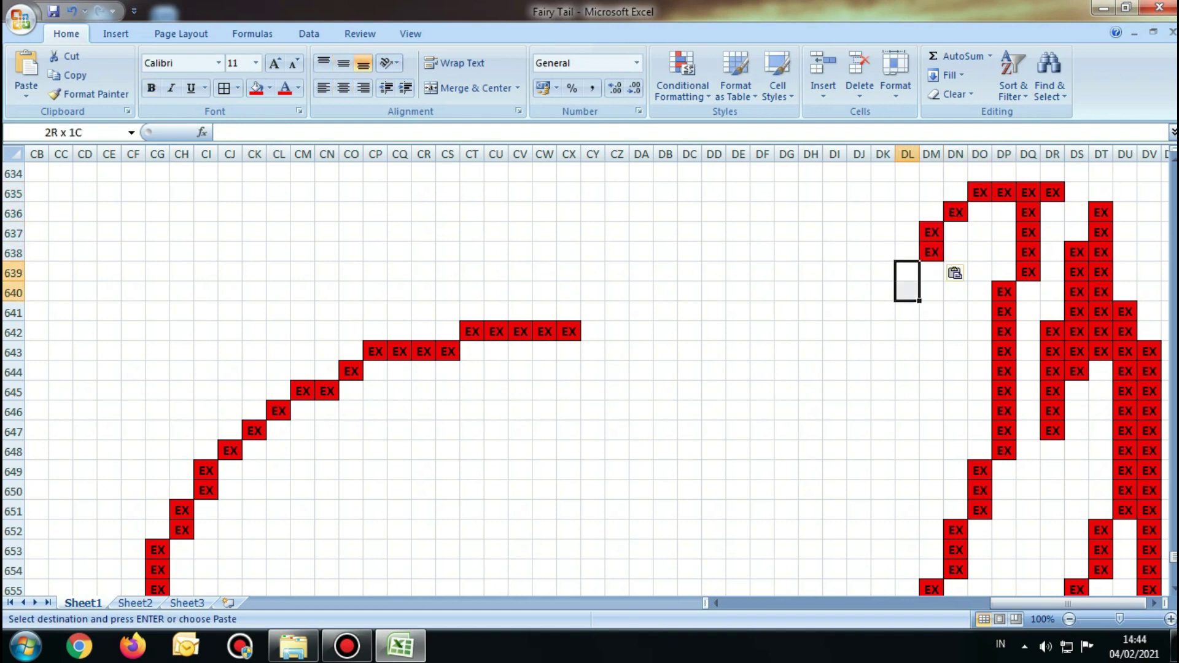
{"action": "left_click_drag", "start_coordinate": [908, 294], "coordinate": [907, 432]}
Paste red EX down DL639–DL647, DK648–DK650 and DJ651–DJ653.
{"action": "type", "text": "EX EX EX EX EX EX EX EX EX"}
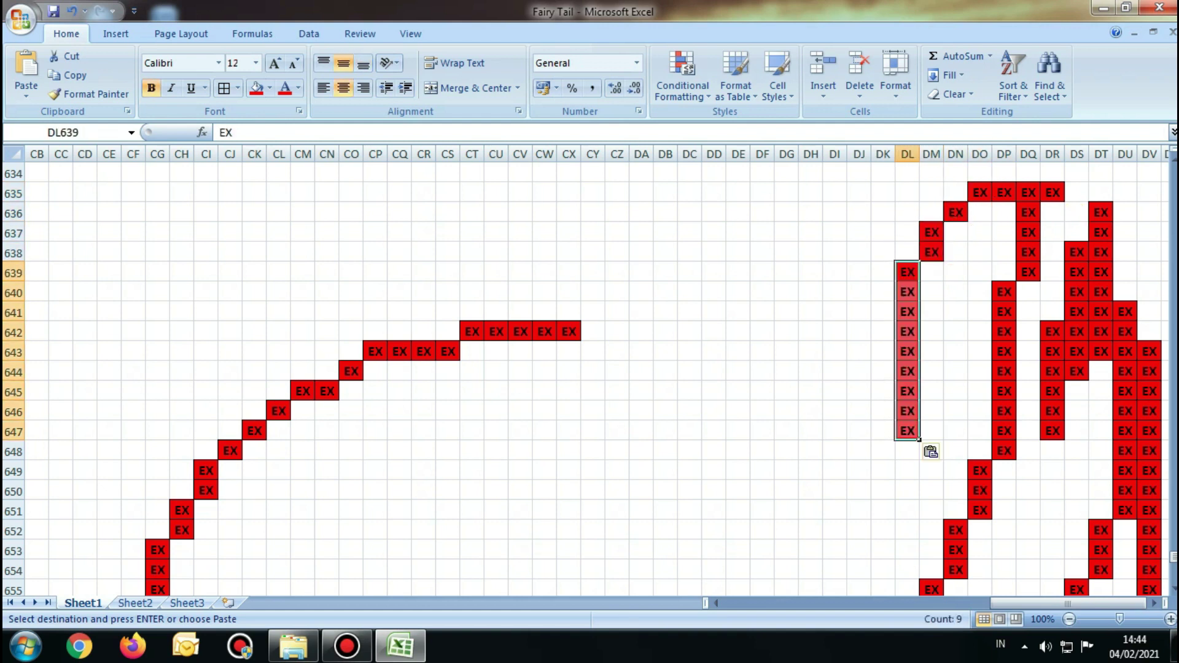
{"action": "left_click", "coordinate": [883, 452]}
{"action": "left_click_drag", "start_coordinate": [883, 472], "coordinate": [882, 491]}
{"action": "type", "text": "EX EX EX"}
{"action": "left_click", "coordinate": [859, 510]}
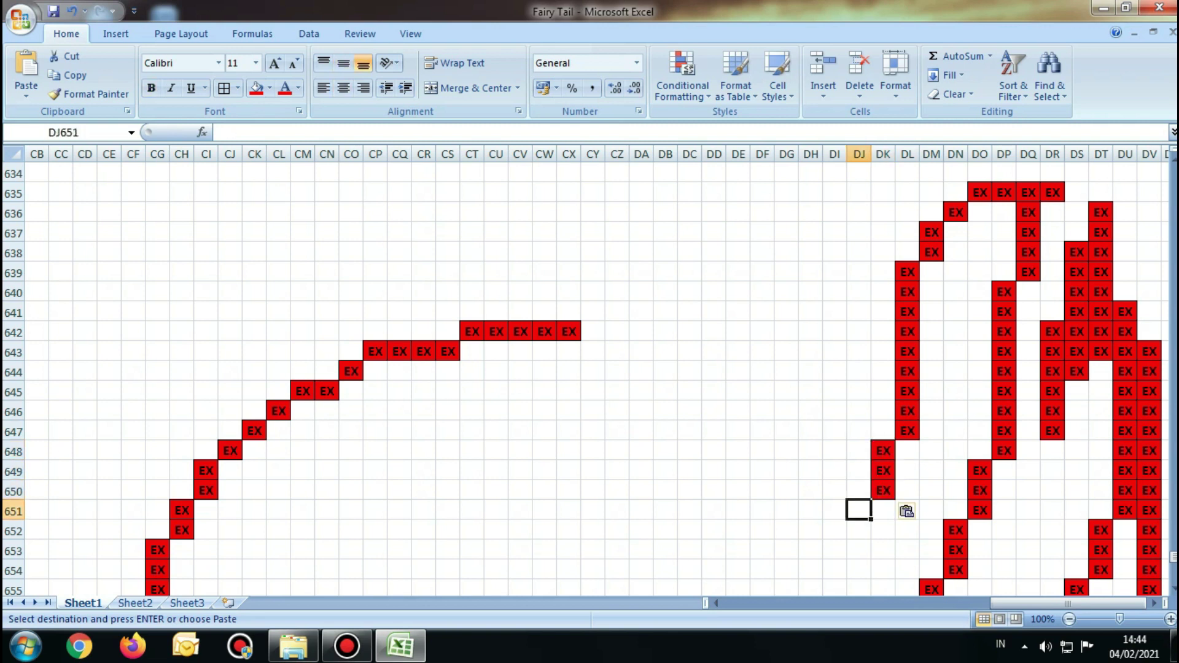
{"action": "type", "text": "EX EX EX"}
{"action": "left_click", "coordinate": [835, 570]}
{"action": "left_click_drag", "start_coordinate": [835, 570], "coordinate": [834, 590]}
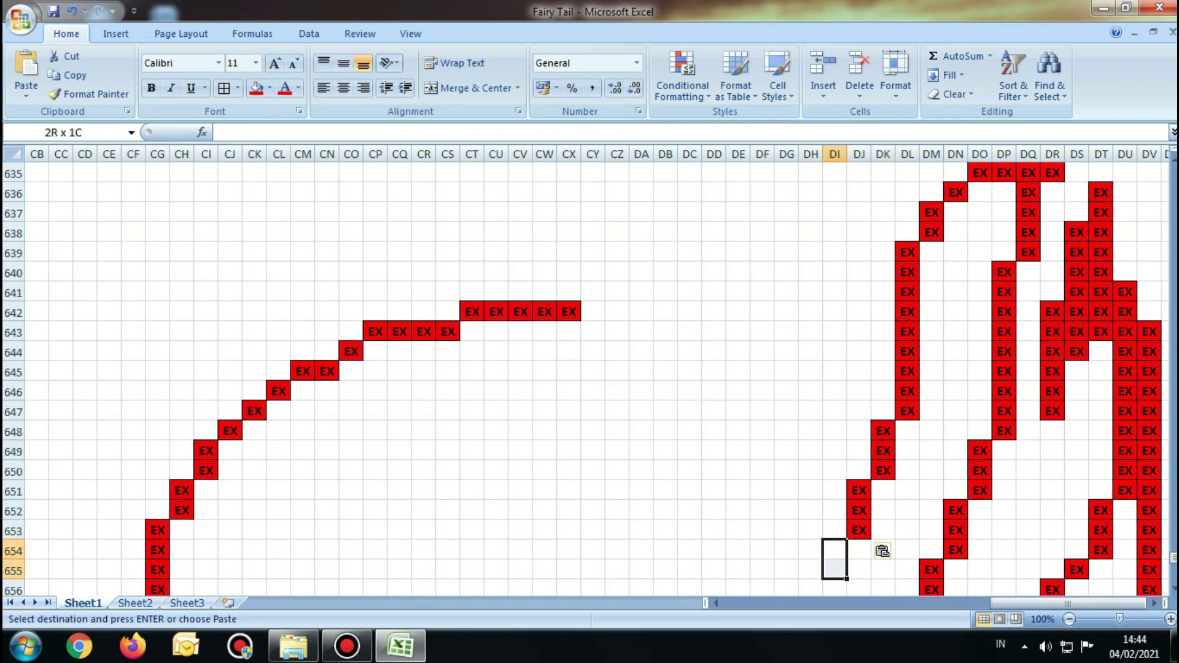
Continue the stair with red EX in DI654–DI655, DH656, DG657 and DF658.
{"action": "type", "text": "EX EX"}
{"action": "left_click", "coordinate": [811, 590]}
{"action": "type", "text": "EX"}
{"action": "left_click", "coordinate": [787, 590]}
{"action": "type", "text": "EX"}
{"action": "left_click", "coordinate": [762, 590]}
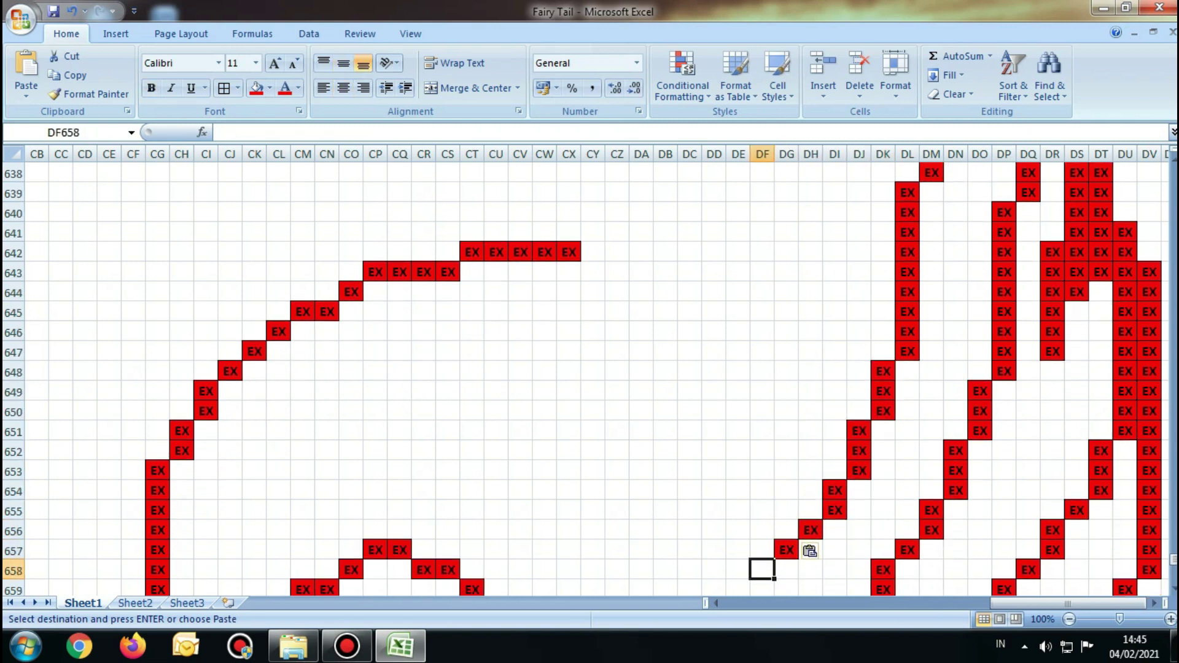
{"action": "type", "text": "EX"}
{"action": "left_click", "coordinate": [713, 549]}
Paste red EX diagonally up through DD657, DE656, DF655 and DG653–DG654.
{"action": "type", "text": "EX"}
{"action": "left_click", "coordinate": [737, 530]}
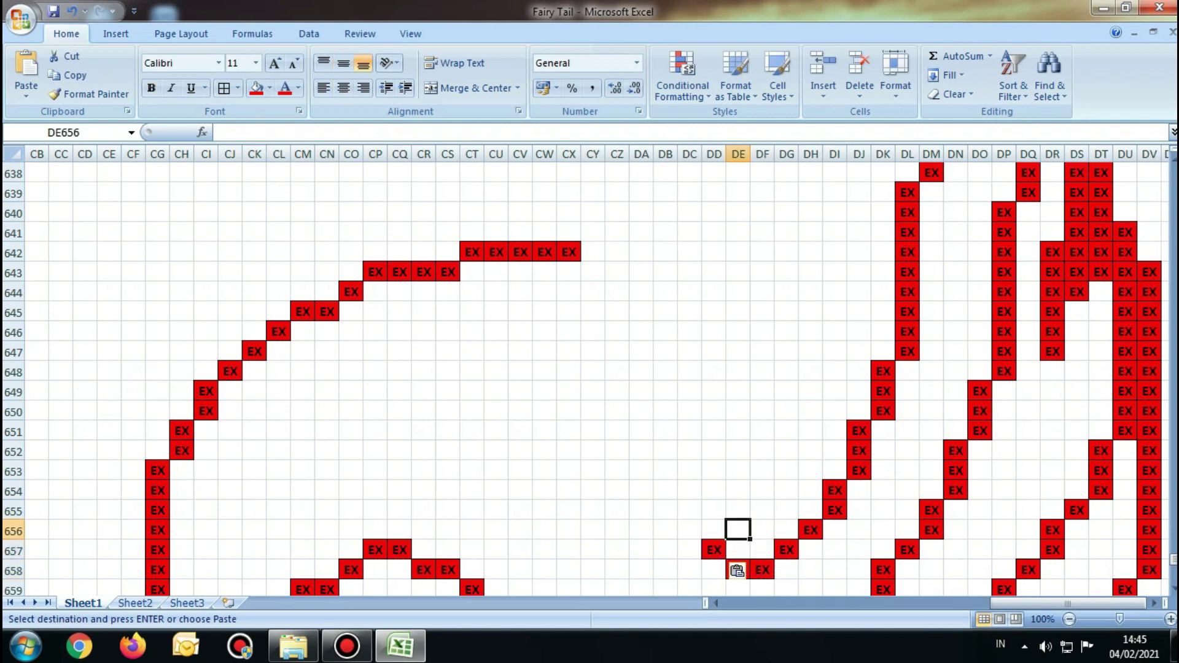
{"action": "type", "text": "EX"}
{"action": "left_click", "coordinate": [763, 510]}
{"action": "type", "text": "EX"}
{"action": "left_click", "coordinate": [786, 490]}
{"action": "type", "text": "EX EX"}
{"action": "left_click", "coordinate": [786, 471]}
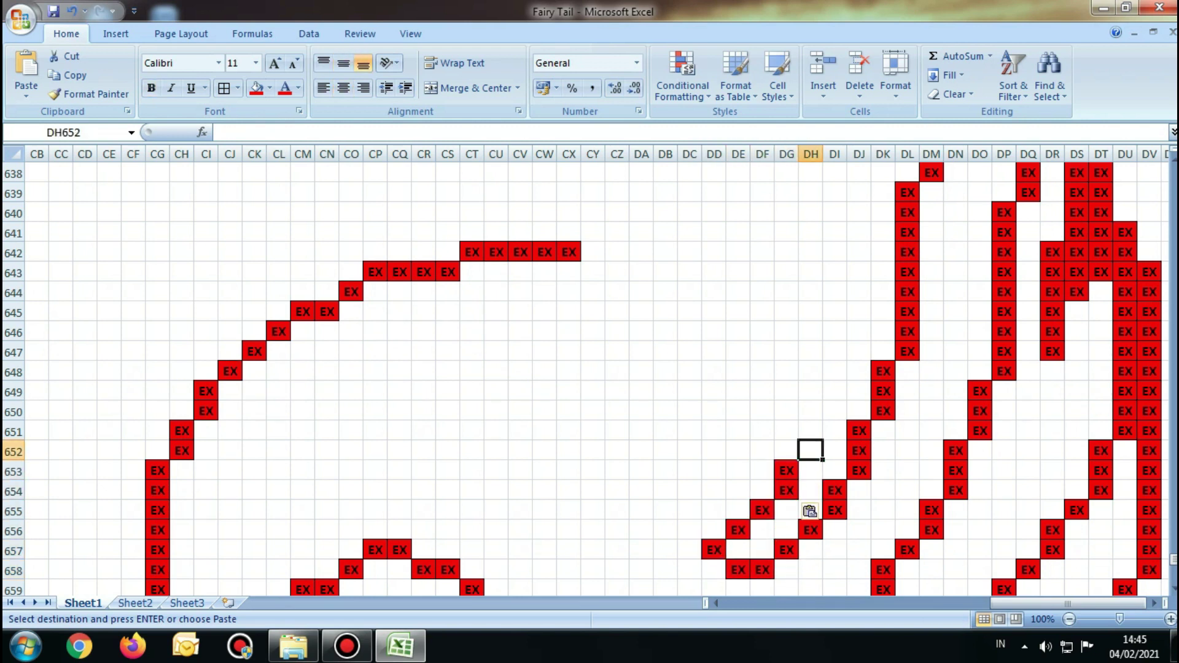
Paste red EX into DH651–DH652, DI646–DI650 and up column DJ to row 638.
{"action": "type", "text": "EX"}
{"action": "left_click", "coordinate": [810, 430]}
{"action": "key", "text": "ctrl+v"}
{"action": "left_click_drag", "start_coordinate": [835, 411], "coordinate": [834, 331]}
{"action": "type", "text": "EX EX EX EX EX"}
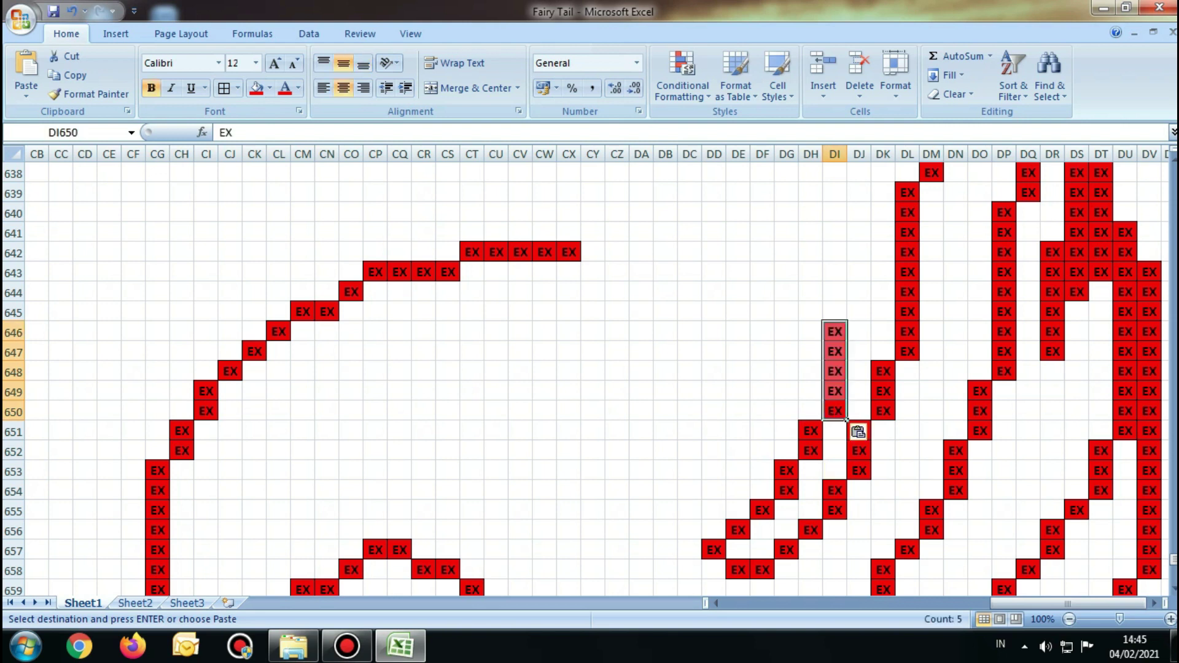
{"action": "left_click", "coordinate": [860, 332]}
{"action": "left_click_drag", "start_coordinate": [859, 292], "coordinate": [859, 213]}
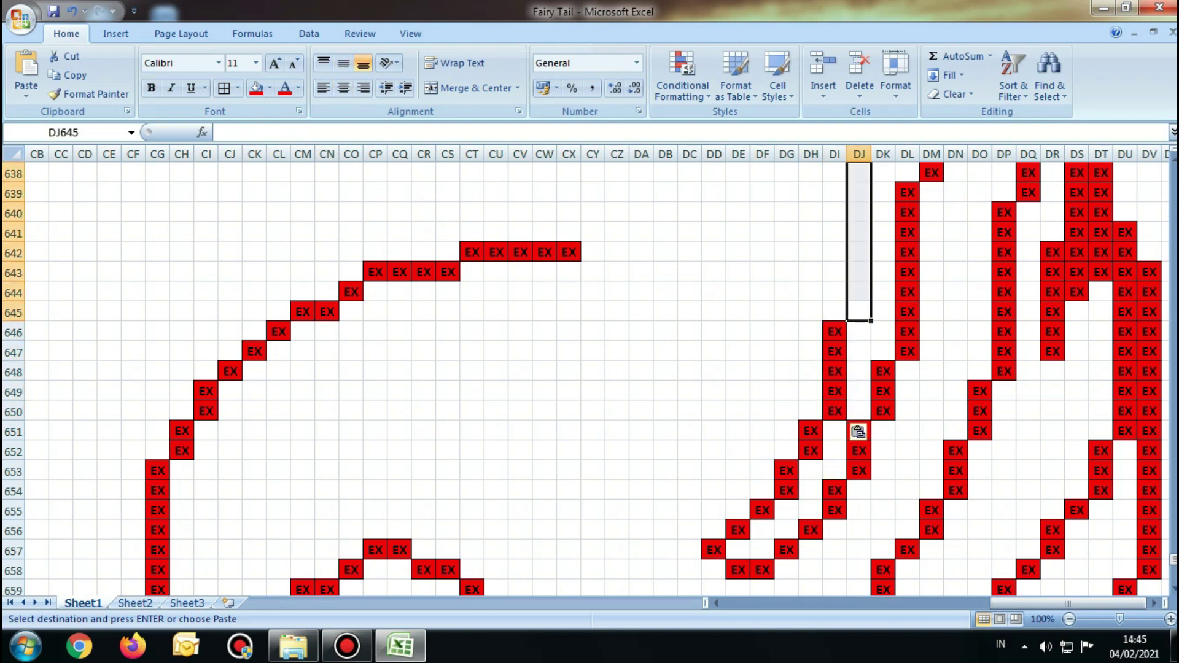
{"action": "type", "text": "EX EX EX EX EX EX EX EX"}
{"action": "left_click", "coordinate": [882, 288]}
{"action": "scroll", "coordinate": [882, 288], "scroll_direction": "up", "scroll_amount": 2}
{"action": "left_click", "coordinate": [882, 232]}
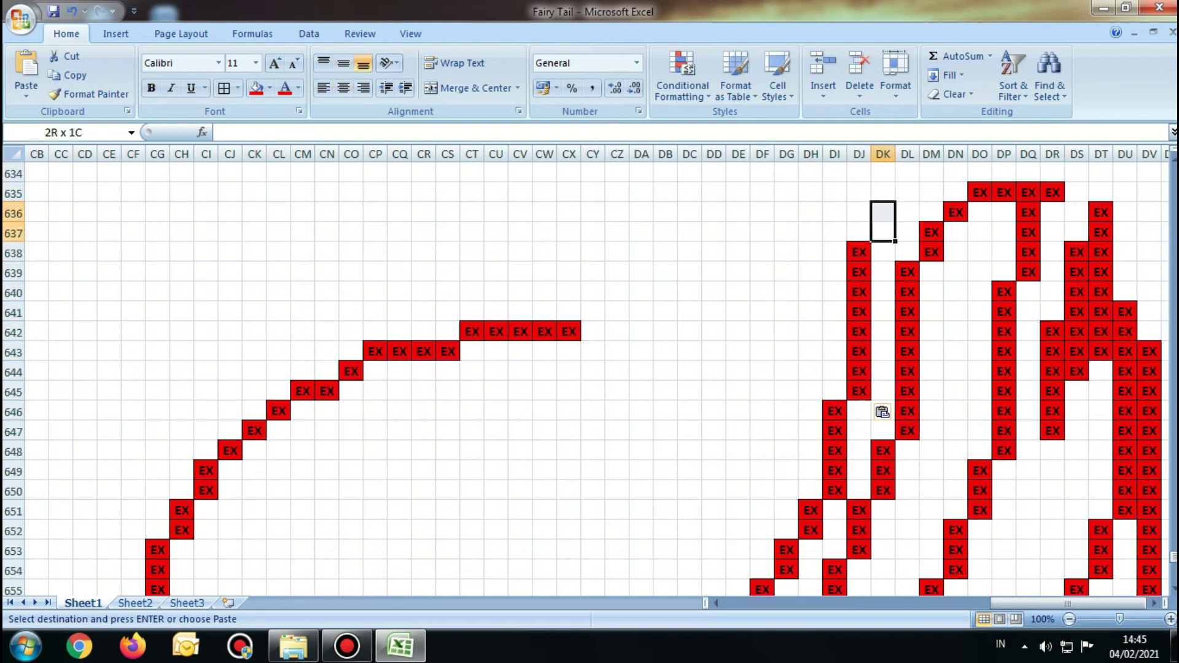
Paste red EX into DK636–DK637, row 635, DI636, DH637 and DG638–DG639 around the curl.
{"action": "type", "text": "EX EX"}
{"action": "left_click", "coordinate": [907, 213]}
{"action": "type", "text": "EX\tEX\tEX"}
{"action": "left_click", "coordinate": [835, 213]}
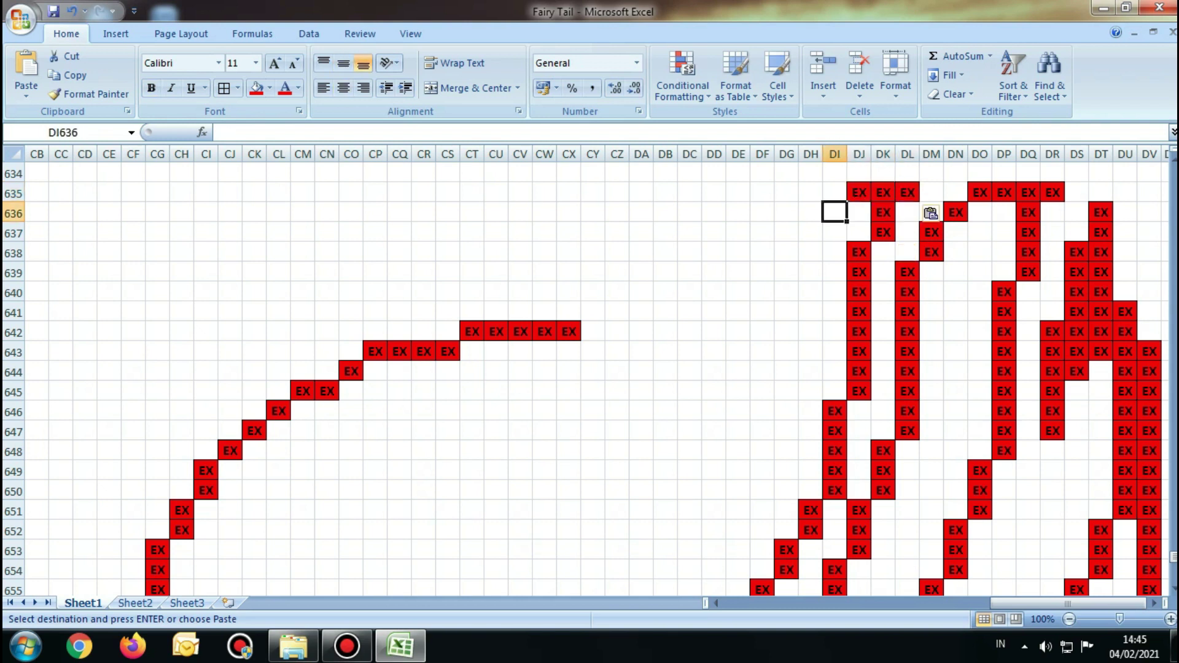
{"action": "type", "text": "EX"}
{"action": "left_click", "coordinate": [811, 233]}
{"action": "type", "text": "EX"}
{"action": "left_click", "coordinate": [811, 253]}
{"action": "left_click", "coordinate": [787, 252]}
{"action": "type", "text": "EX EX"}
Paste red EX down DF640–DF645, DE646–DE648, DD649–DD650 and DC651.
{"action": "left_click_drag", "start_coordinate": [761, 292], "coordinate": [762, 352]}
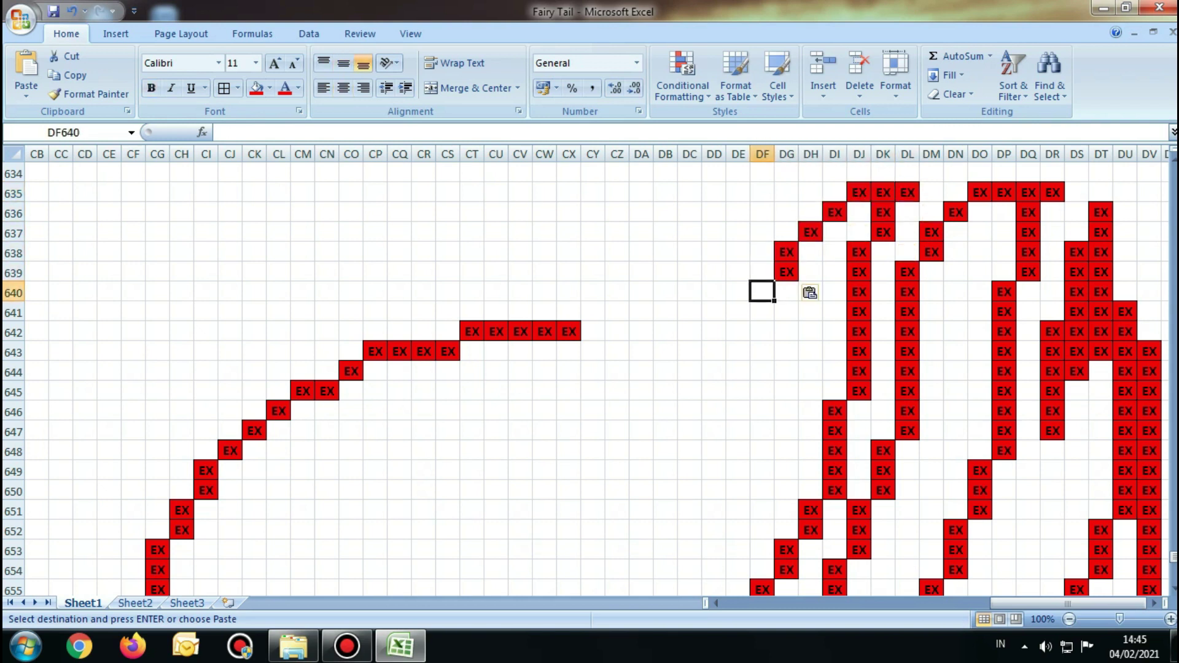
{"action": "type", "text": "EX EX EX EX EX EX"}
{"action": "left_click", "coordinate": [737, 371]}
{"action": "left_click", "coordinate": [737, 411]}
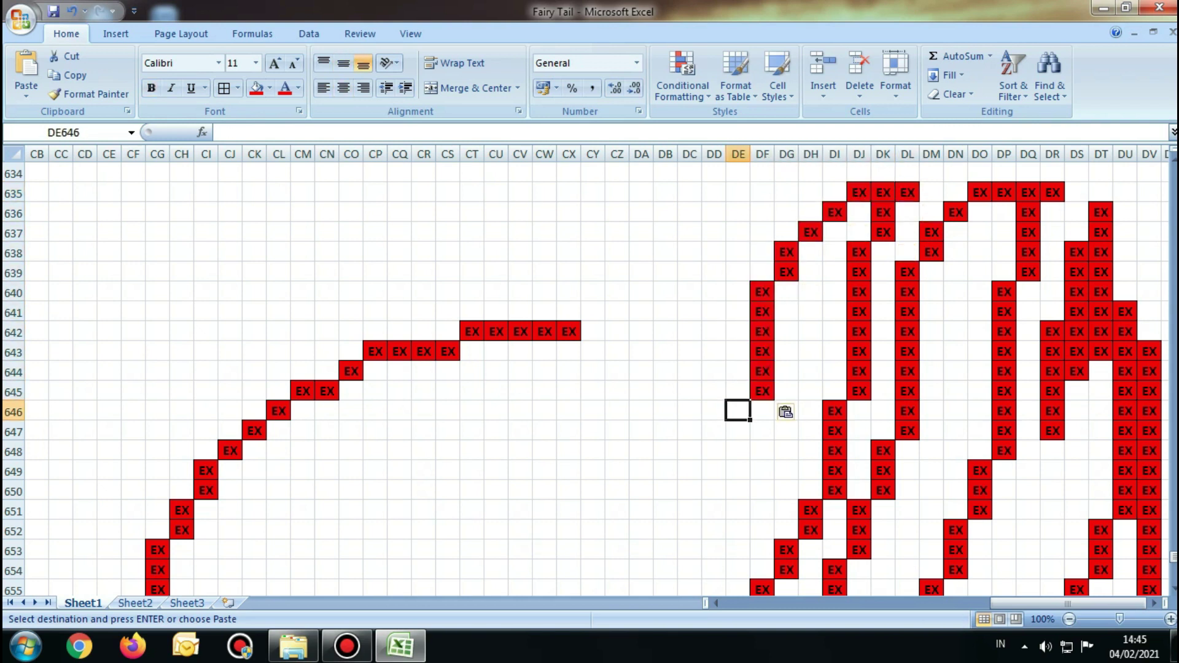
{"action": "type", "text": "EX EX EX"}
{"action": "left_click_drag", "start_coordinate": [713, 471], "coordinate": [714, 490]}
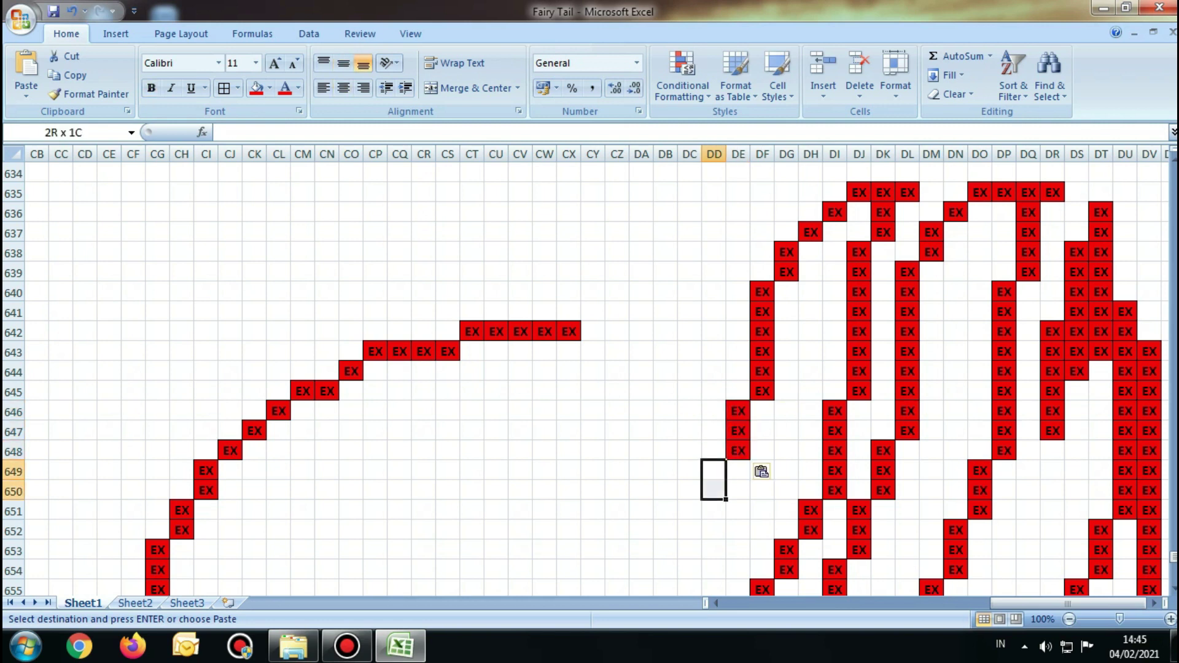
{"action": "type", "text": "EX EX"}
{"action": "left_click", "coordinate": [689, 491]}
{"action": "type", "text": "EX"}
Paste red EX into DB652, DA653 and the small loop starting at CZ652.
{"action": "left_click", "coordinate": [665, 530]}
{"action": "type", "text": "EX"}
{"action": "left_click", "coordinate": [641, 549]}
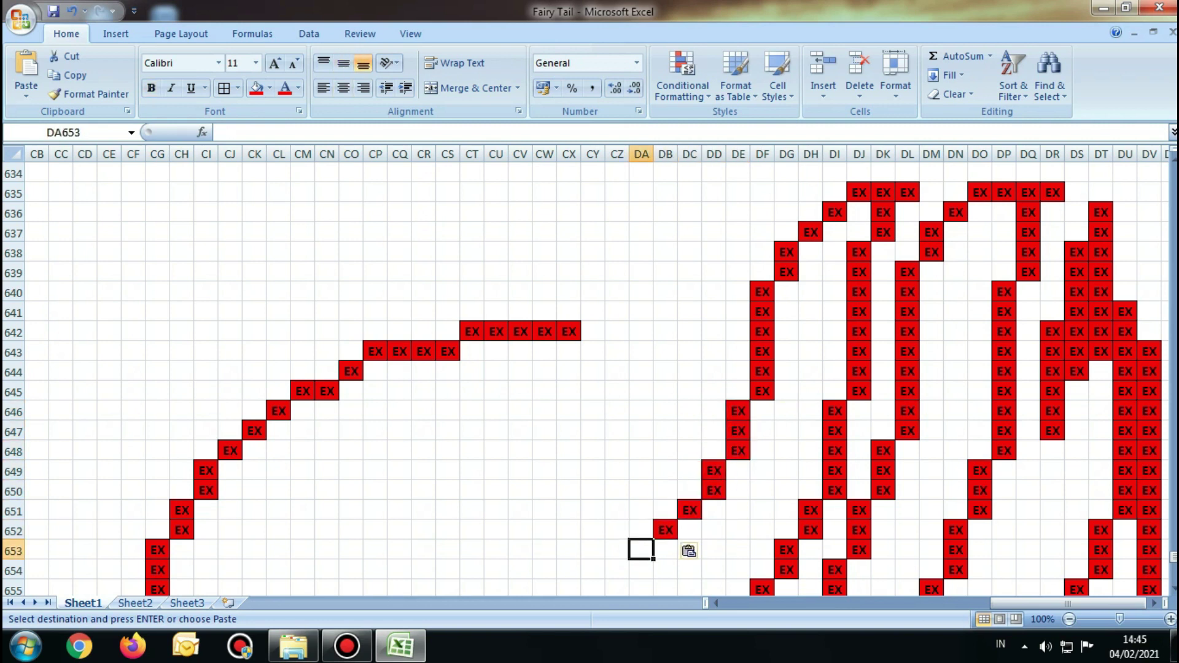
{"action": "type", "text": "EX"}
{"action": "left_click", "coordinate": [617, 529]}
{"action": "type", "text": "EX"}
{"action": "left_click", "coordinate": [616, 510]}
{"action": "key", "text": "ctrl+v"}
{"action": "left_click", "coordinate": [641, 490]}
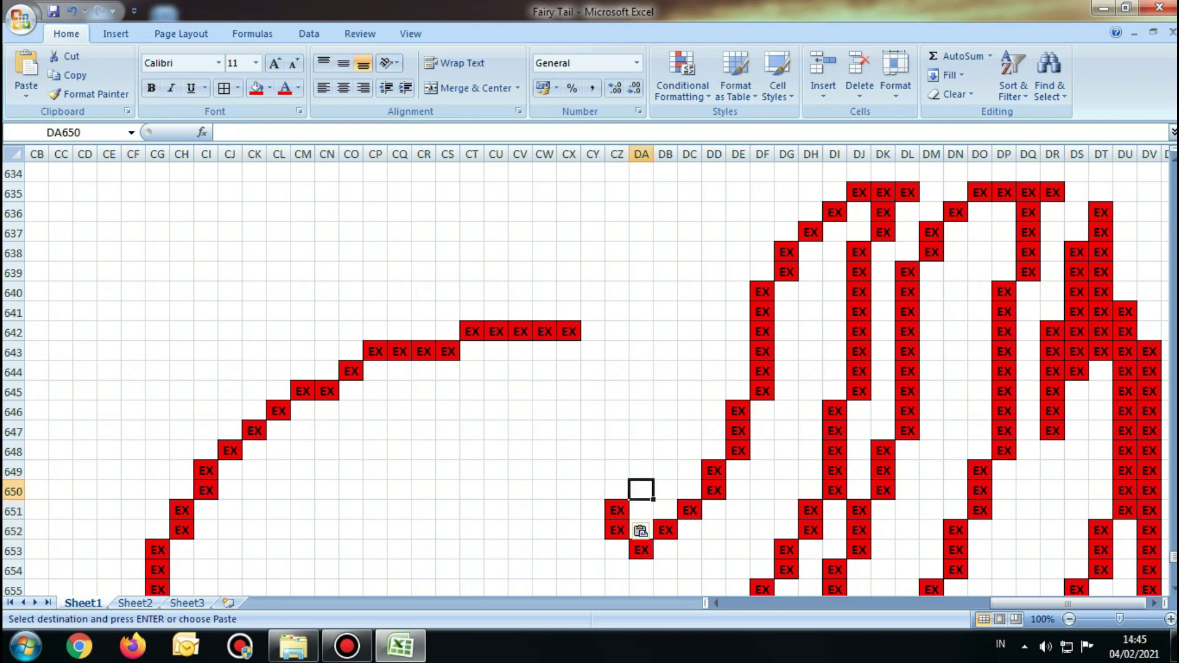
{"action": "type", "text": "EX"}
Fill DB649 with red EX just below DB648 atop the loop.
{"action": "left_click", "coordinate": [666, 450]}
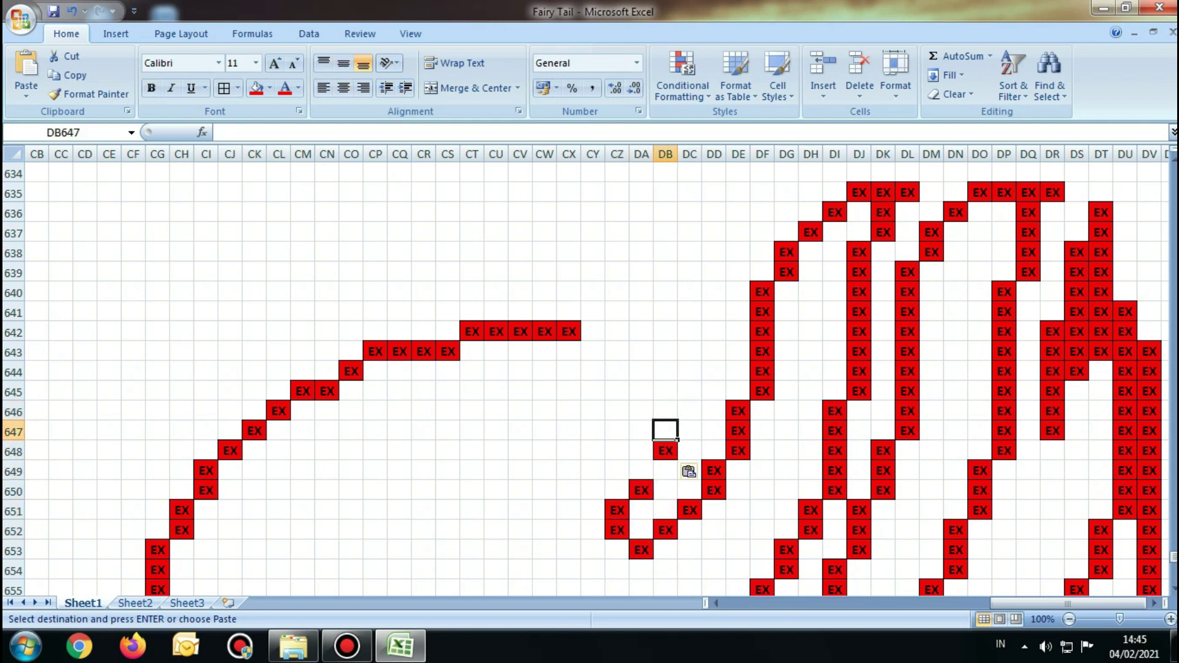
{"action": "left_click", "coordinate": [665, 470]}
{"action": "left_click", "coordinate": [641, 470]}
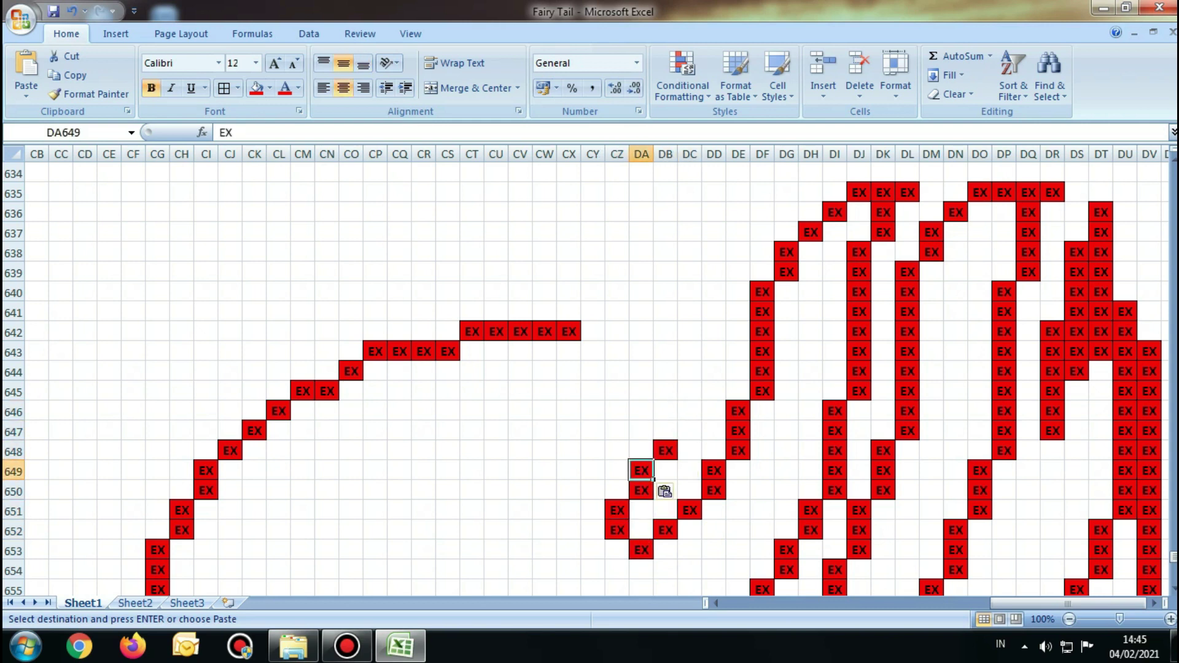
{"action": "left_click", "coordinate": [666, 450]}
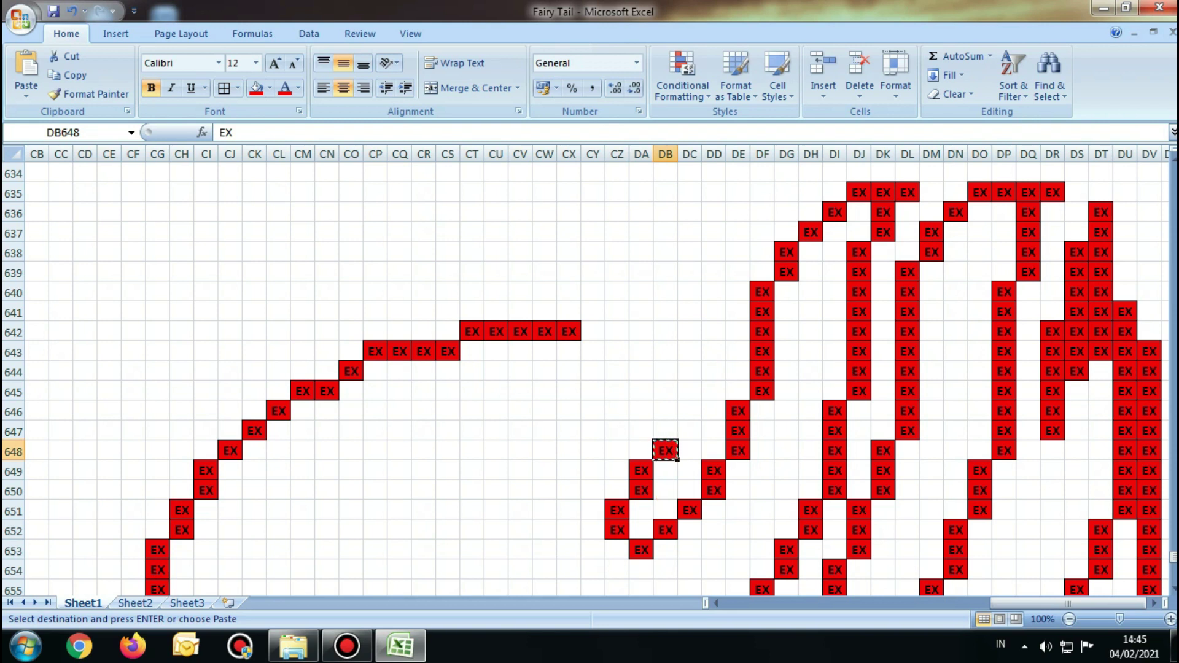
{"action": "left_click", "coordinate": [665, 471]}
{"action": "type", "text": "EX"}
Paste red EX up DC645–DC647, DD640–DD644 and DC638–DC642.
{"action": "left_click", "coordinate": [689, 430]}
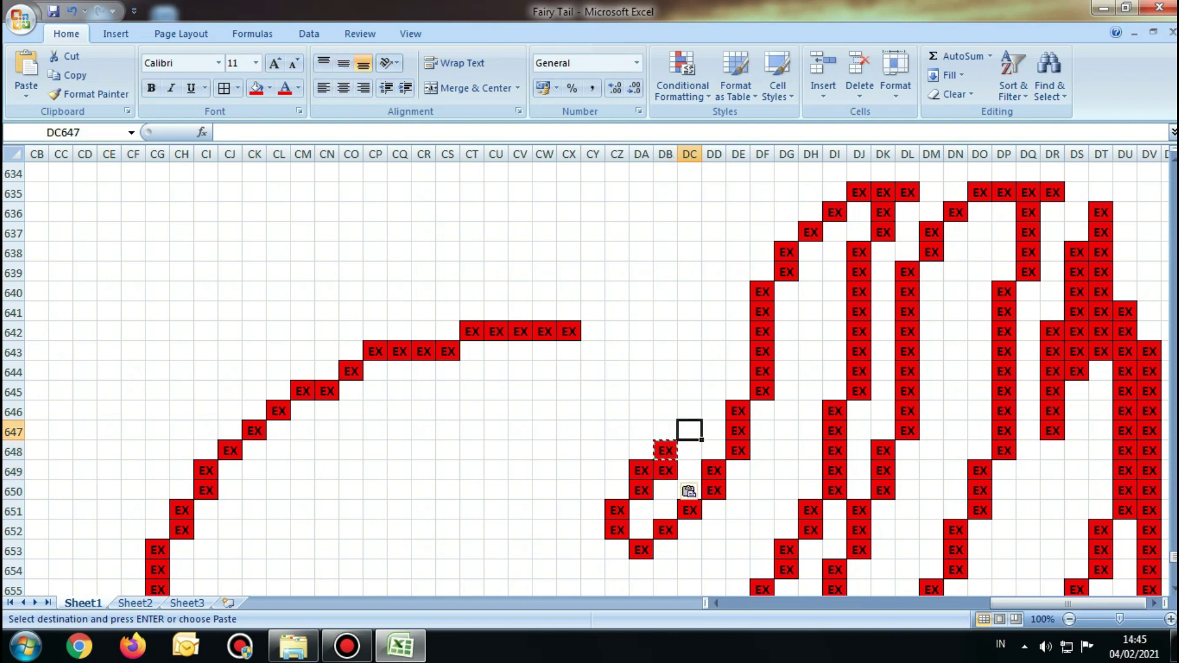
{"action": "left_click_drag", "start_coordinate": [689, 410], "coordinate": [690, 391]}
{"action": "type", "text": "EX EX EX"}
{"action": "left_click", "coordinate": [714, 371]}
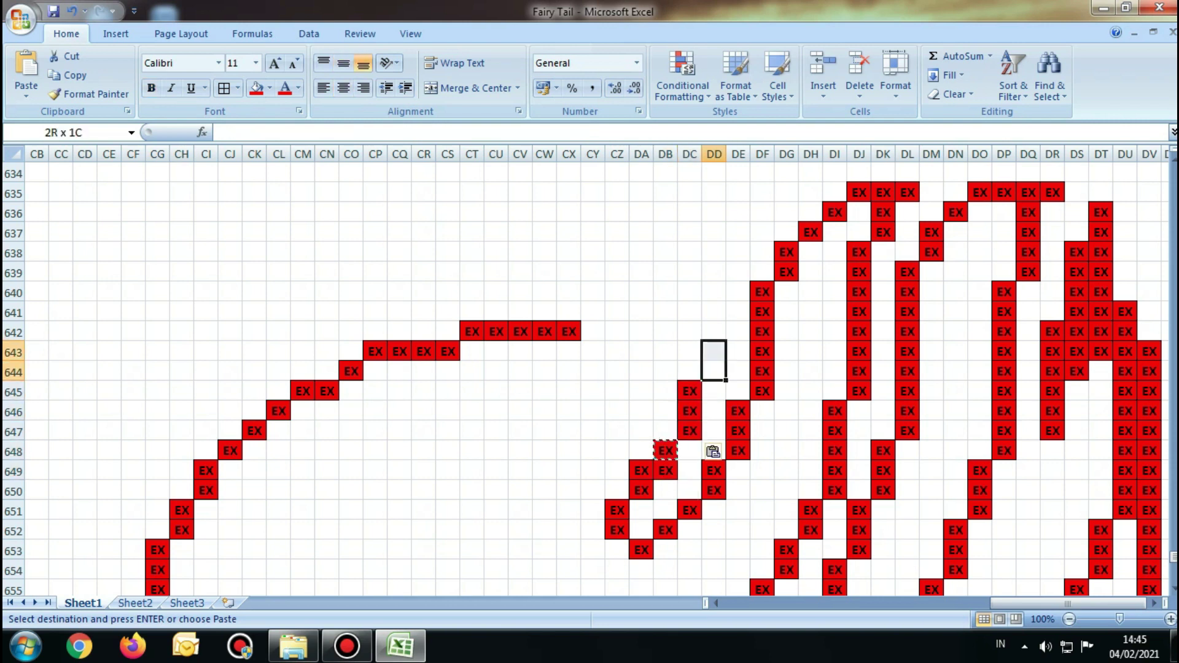
{"action": "left_click_drag", "start_coordinate": [714, 352], "coordinate": [714, 292]}
{"action": "type", "text": "EX EX EX EX EX"}
{"action": "left_click", "coordinate": [689, 292]}
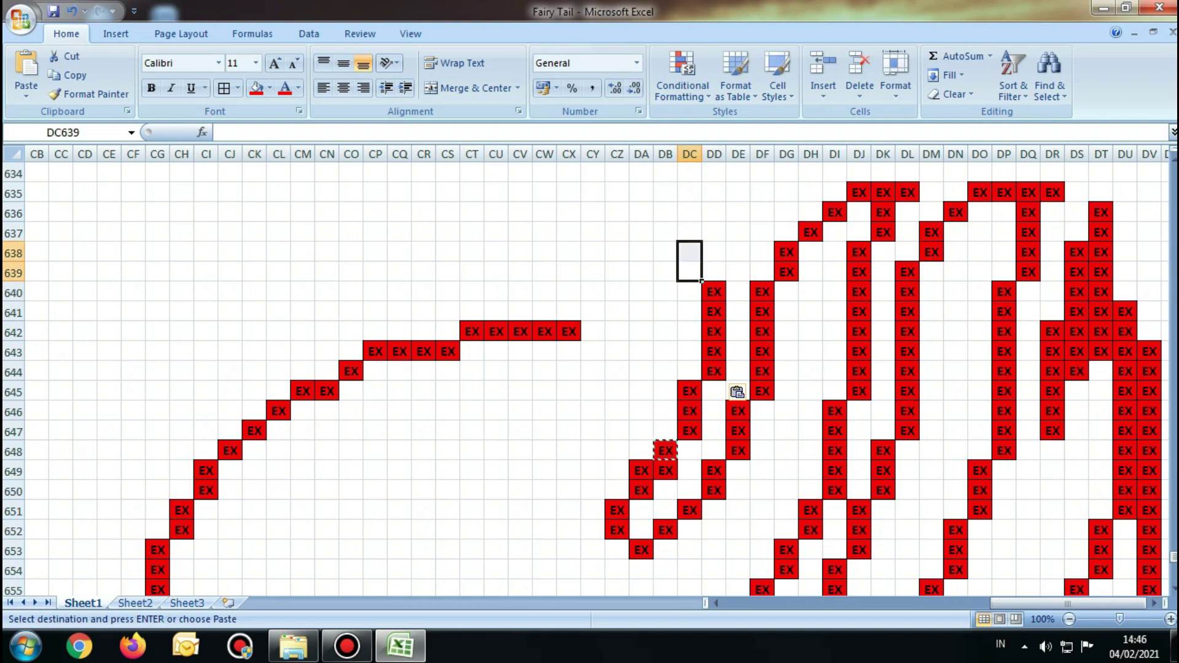
{"action": "type", "text": "EX EX"}
{"action": "left_click", "coordinate": [689, 292]}
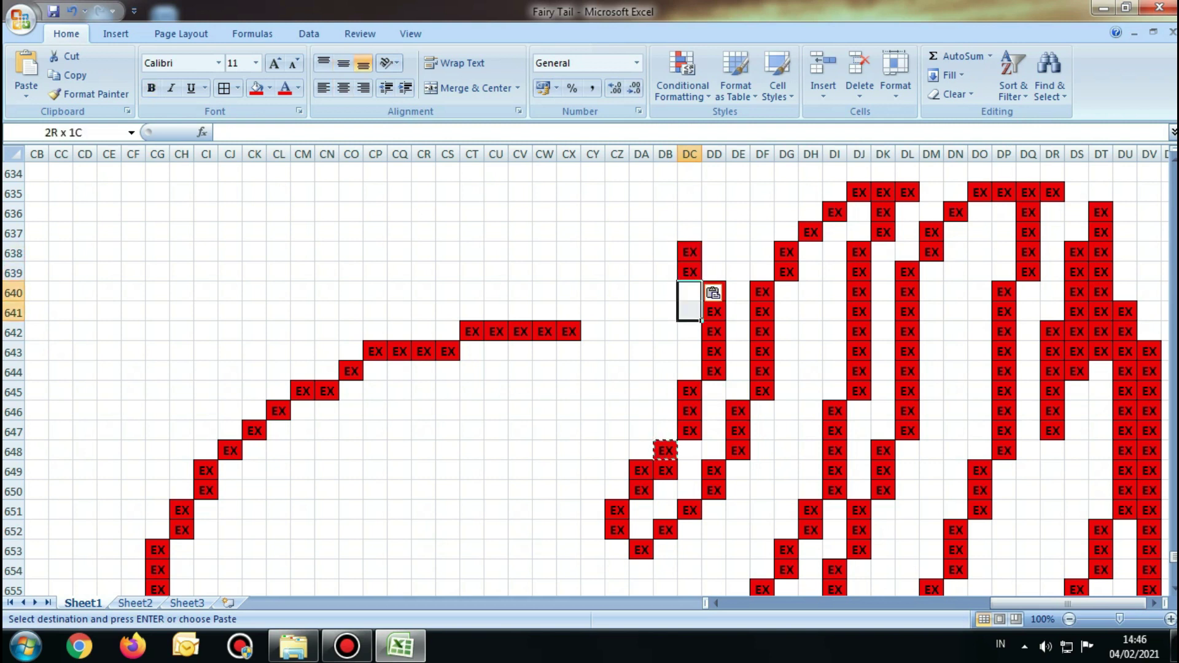
{"action": "left_click_drag", "start_coordinate": [689, 313], "coordinate": [689, 332]}
{"action": "type", "text": "EX EX EX"}
Paste red EX into DB643–DB644, DA645–DA646 and CX646–CX647.
{"action": "left_click", "coordinate": [665, 351]}
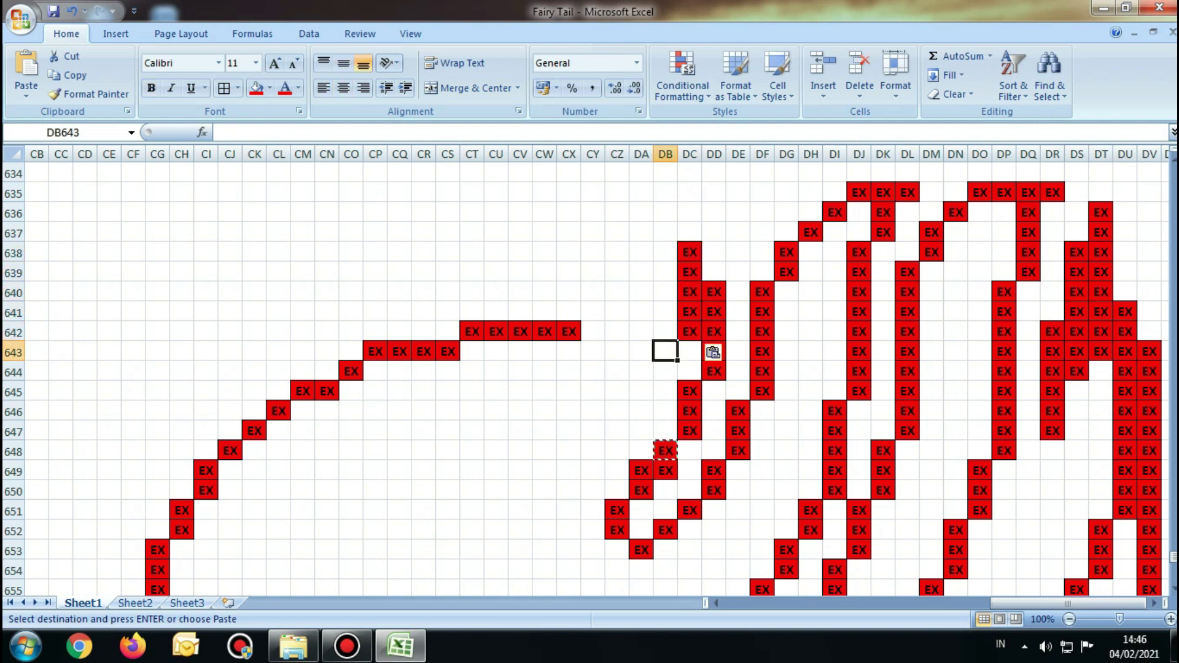
{"action": "type", "text": "EX EX"}
{"action": "left_click_drag", "start_coordinate": [641, 391], "coordinate": [642, 411]}
{"action": "type", "text": "EX EX"}
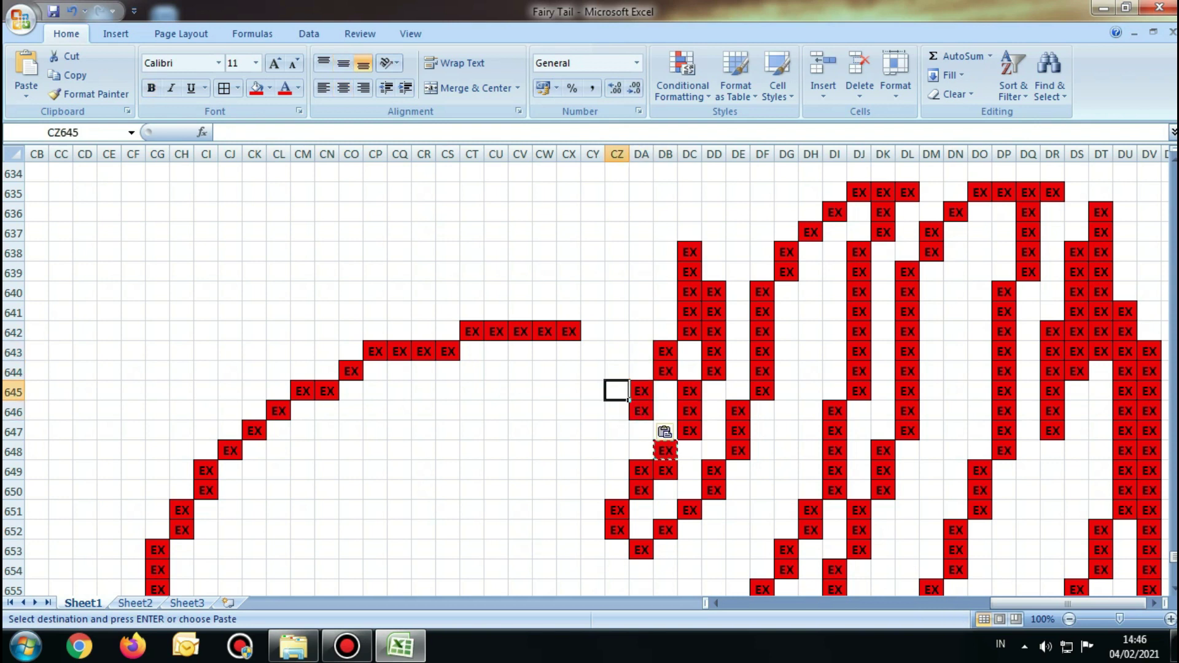
{"action": "left_click", "coordinate": [617, 451]}
{"action": "left_click", "coordinate": [617, 431]}
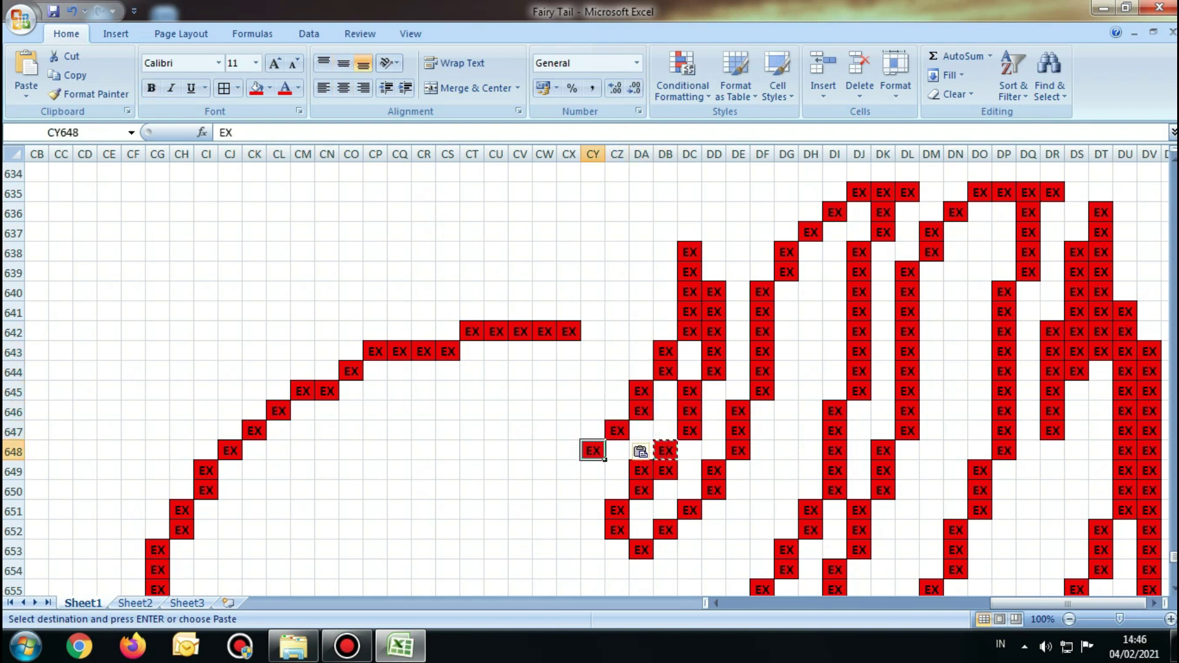
{"action": "left_click_drag", "start_coordinate": [570, 432], "coordinate": [570, 411]}
{"action": "type", "text": "EX EX"}
Build the spike with red EX in CY644–CY645, CX641–CZ641 and CY640–CZ640.
{"action": "left_click", "coordinate": [593, 392]}
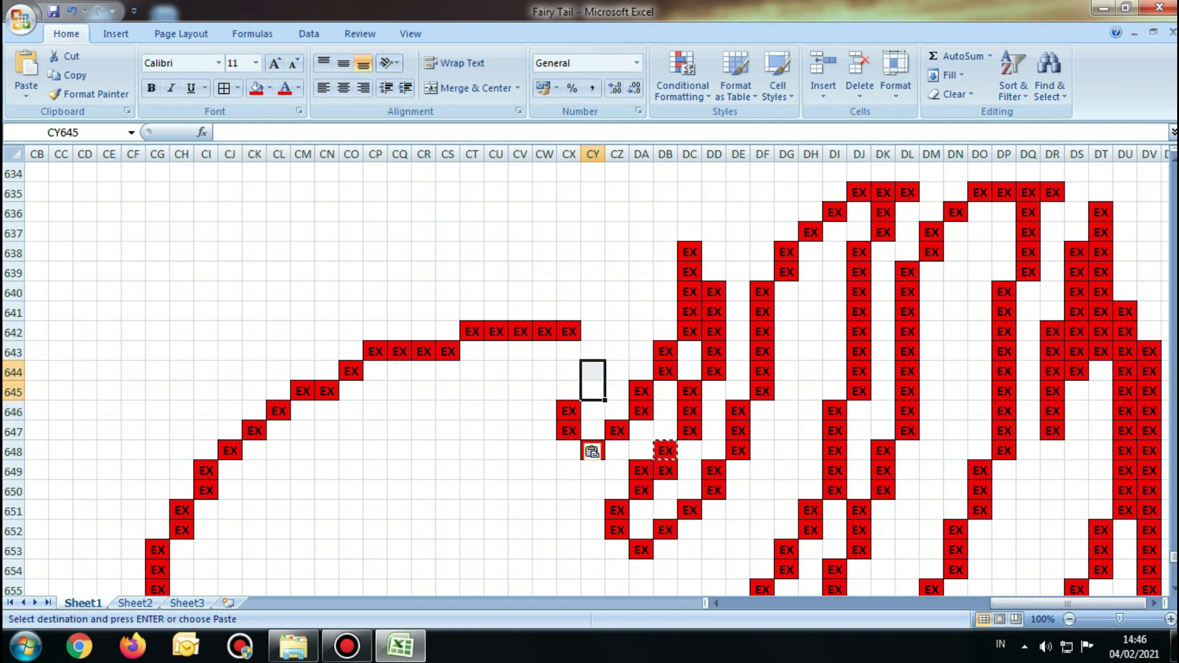
{"action": "type", "text": "EX EX"}
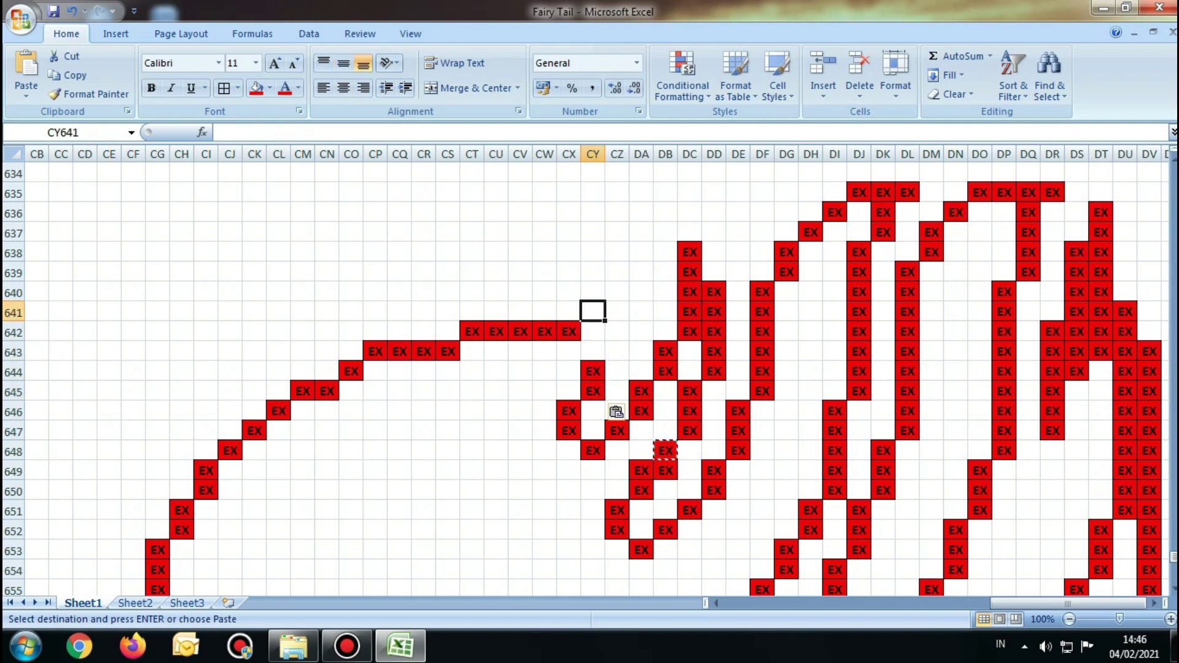
{"action": "type", "text": "EX\tEX\tEX"}
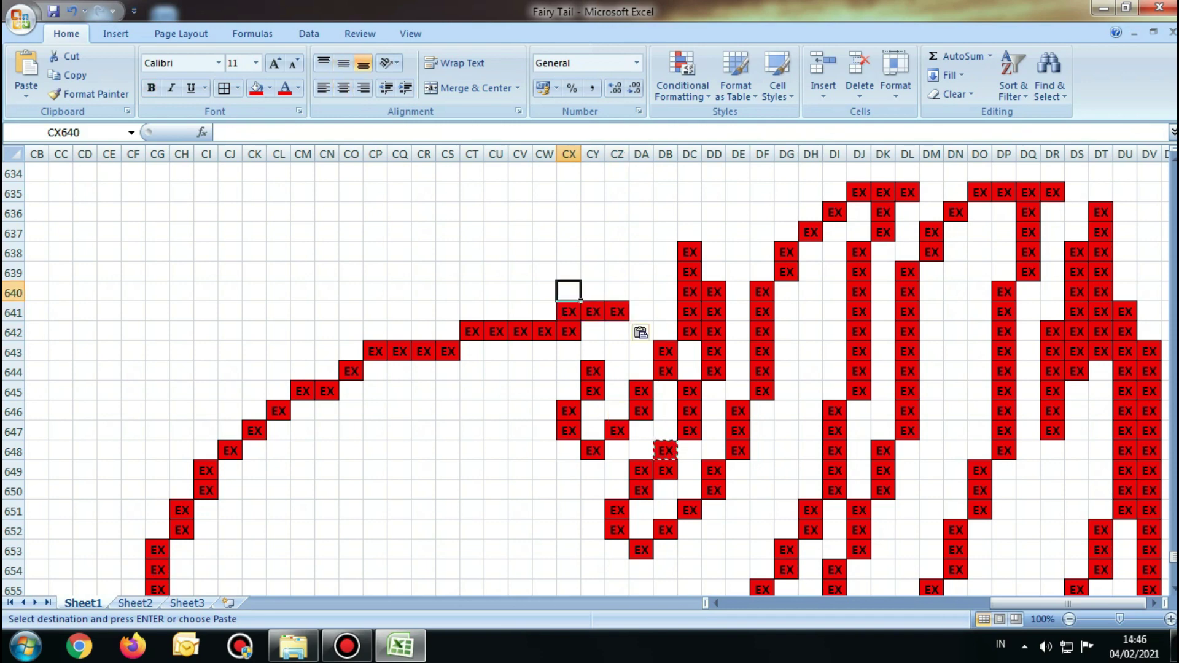
{"action": "left_click_drag", "start_coordinate": [592, 293], "coordinate": [617, 293]}
{"action": "type", "text": "EX\tEX"}
{"action": "left_click", "coordinate": [592, 272]}
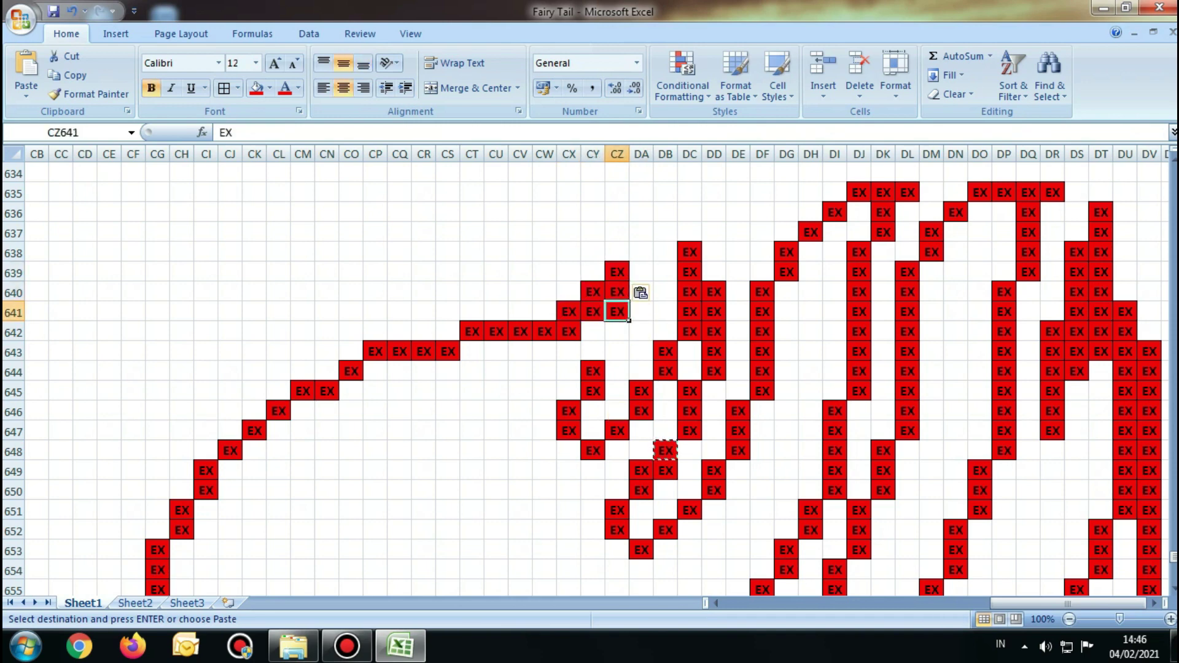
{"action": "scroll", "coordinate": [589, 369], "scroll_direction": "down", "scroll_amount": 3}
Fill the blocks CT643:CX659, CM646:CU657 and CP644:CS647 with red EX.
{"action": "scroll", "coordinate": [589, 368], "scroll_direction": "up", "scroll_amount": 1}
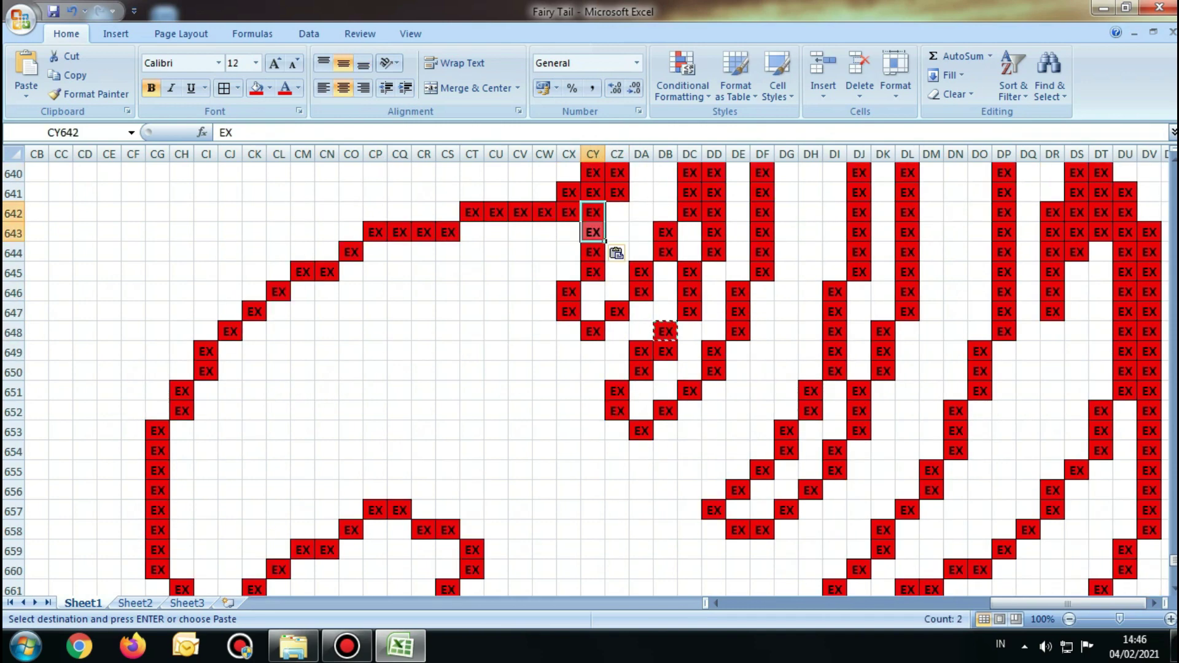
{"action": "left_click_drag", "start_coordinate": [471, 232], "coordinate": [570, 550]}
{"action": "type", "text": "EX\tEX\tEX\tEX\tEX EX\tEX\tEX\tEX\tEX EX\tEX\tEX\tEX\tEX EX\tEX\tEX\tEX\tEX EX\tEX\tEX\tEX\tEX EX\tEX\tEX\tEX\tEX EX\tEX\tEX\tEX\tEX EX\tEX\tEX\tEX\tEX EX\tEX\tEX\tEX\tEX EX\tEX\tEX\tEX\tEX EX\tEX\tEX\tEX\tEX EX\tEX\tEX\tEX\tEX EX\tEX\tEX\tEX\tEX EX\tEX\tEX\tEX\tEX EX\tEX\tEX\tEX\tEX EX\tEX\tEX\tEX\tEX EX\tEX\tEX\tEX\tEX"}
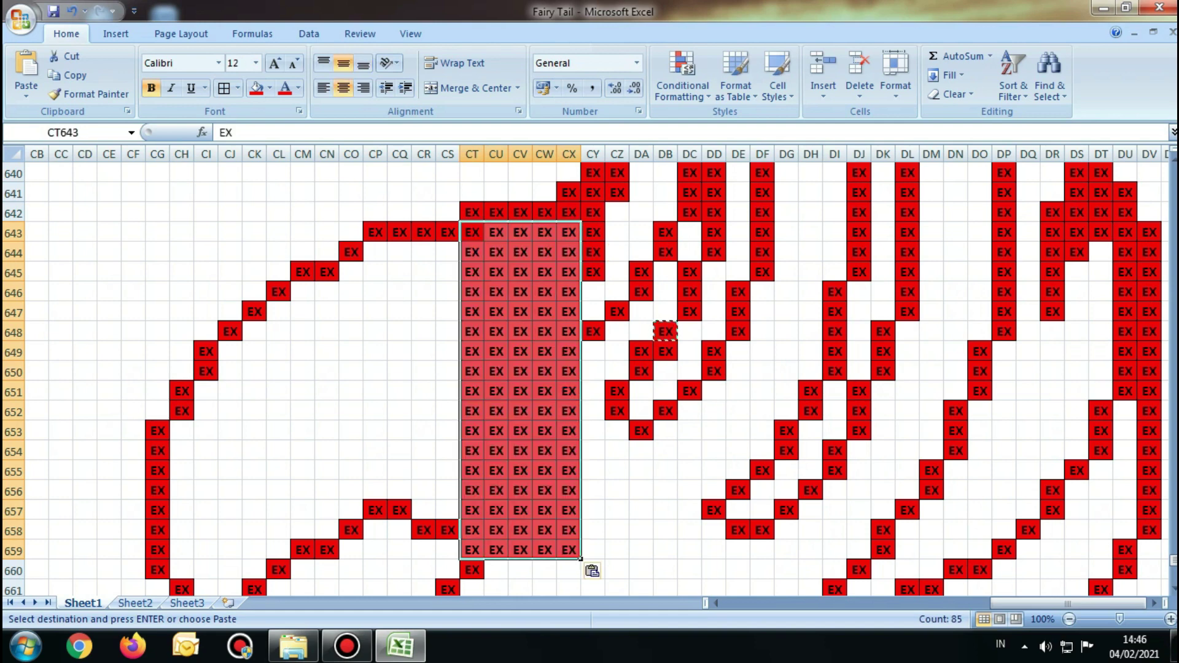
{"action": "left_click_drag", "start_coordinate": [302, 292], "coordinate": [497, 510]}
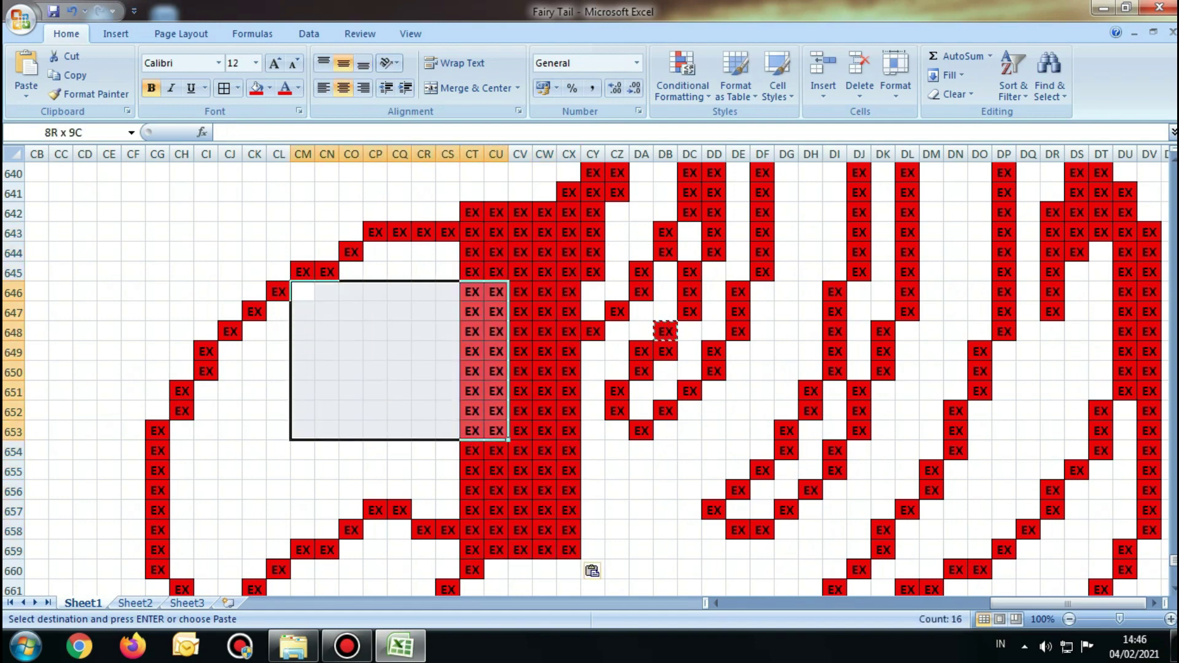
{"action": "type", "text": "EX\tEX\tEX\tEX\tEX\tEX\tEX\tEX\tEX EX\tEX\tEX\tEX\tEX\tEX\tEX\tEX\tEX EX\tEX\tEX\tEX\tEX\tEX\tEX\tEX\tEX EX\tEX\tEX\tEX\tEX\tEX\tEX\tEX\tEX EX\tEX\tEX\tEX\tEX\tEX\tEX\tEX\tEX EX\tEX\tEX\tEX\tEX\tEX\tEX\tEX\tEX EX\tEX\tEX\tEX\tEX\tEX\tEX\tEX\tEX EX\tEX\tEX\tEX\tEX\tEX\tEX\tEX\tEX EX\tEX\tEX\tEX\tEX\tEX\tEX\tEX\tEX EX\tEX\tEX\tEX\tEX\tEX\tEX\tEX\tEX EX\tEX\tEX\tEX\tEX\tEX\tEX\tEX\tEX EX\tEX\tEX\tEX\tEX\tEX\tEX\tEX\tEX"}
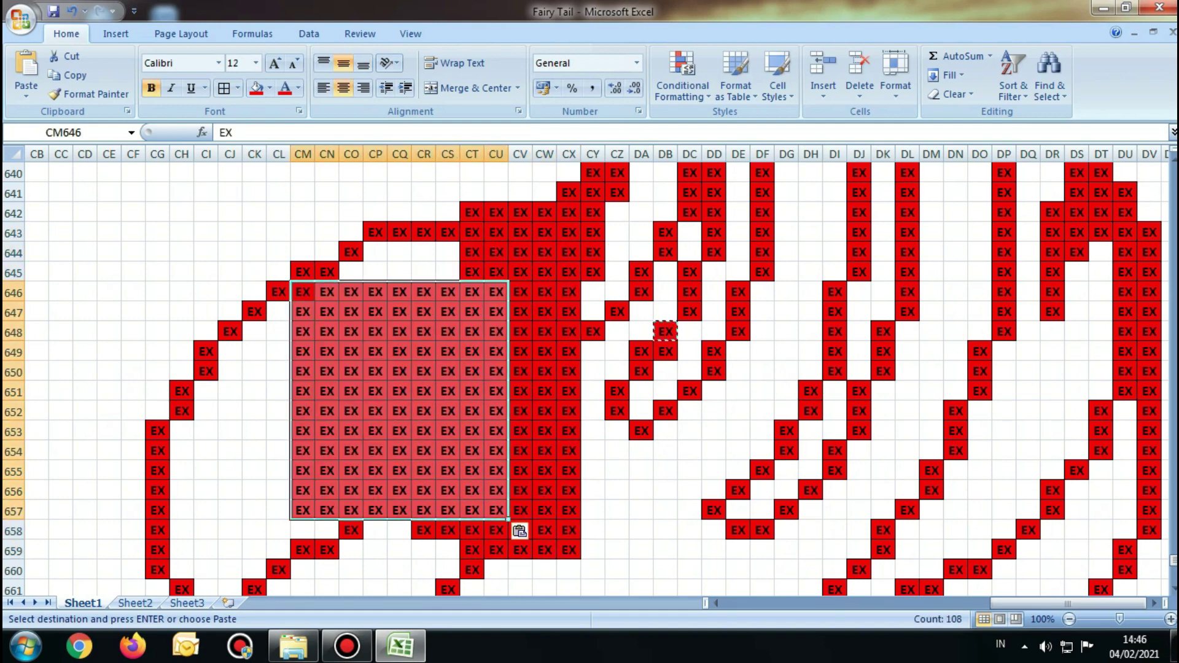
{"action": "left_click_drag", "start_coordinate": [375, 252], "coordinate": [449, 312]}
{"action": "type", "text": "EX\tEX\tEX\tEX EX\tEX\tEX\tEX EX\tEX\tEX\tEX EX\tEX\tEX\tEX"}
Paste red EX into three empty gaps inside the emblem's head.
{"action": "scroll", "coordinate": [430, 369], "scroll_direction": "down", "scroll_amount": 2}
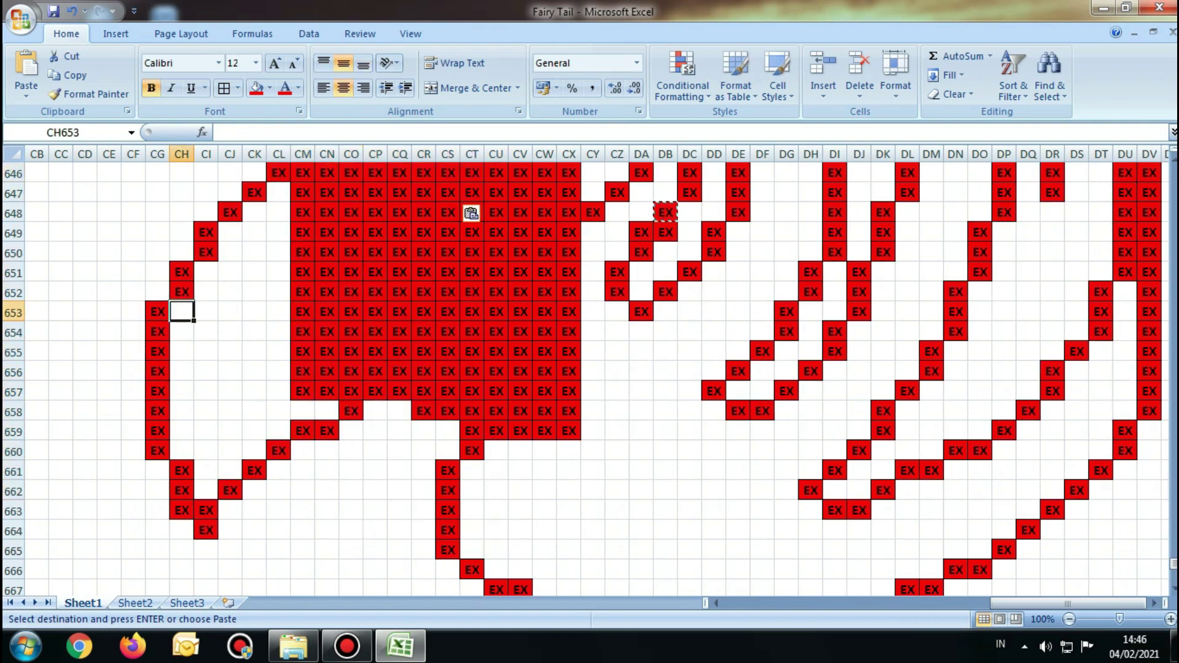
{"action": "left_click_drag", "start_coordinate": [182, 312], "coordinate": [332, 415]}
{"action": "type", "text": "EX\tEX\tEX\tEX\tEX\tEX\tEX EX\tEX\tEX\tEX\tEX\tEX\tEX EX\tEX\tEX\tEX\tEX\tEX\tEX EX\tEX\tEX\tEX\tEX\tEX\tEX EX\tEX\tEX\tEX\tEX\tEX\tEX EX\tEX\tEX\tEX\tEX\tEX\tEX"}
{"action": "left_click_drag", "start_coordinate": [182, 431], "coordinate": [230, 471]}
{"action": "type", "text": "EX\tEX\tEX EX\tEX\tEX EX\tEX\tEX EX\tEX\tEX"}
{"action": "left_click_drag", "start_coordinate": [254, 432], "coordinate": [279, 452]}
{"action": "type", "text": "EX"}
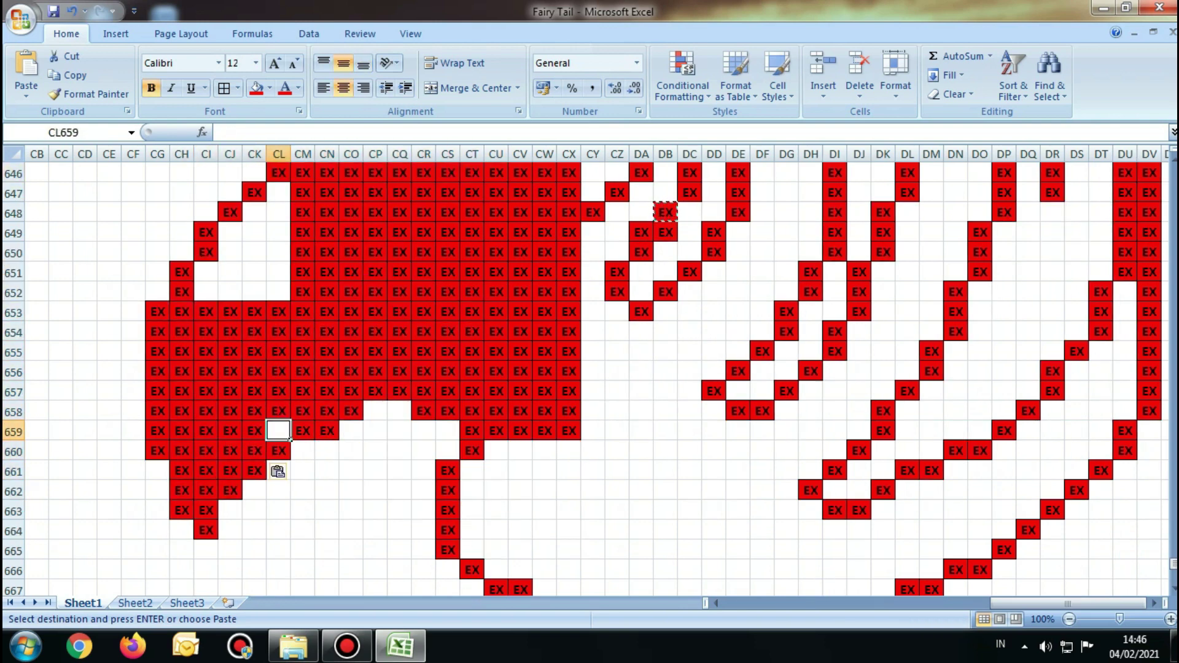
Fill the head gaps at CI651:CL652, the next gap above, and CL647:CL648 with red EX.
{"action": "left_click_drag", "start_coordinate": [207, 272], "coordinate": [279, 291]}
{"action": "type", "text": "EX\tEX\tEX\tEX EX\tEX\tEX\tEX"}
{"action": "left_click_drag", "start_coordinate": [231, 232], "coordinate": [279, 252]}
{"action": "type", "text": "EX"}
{"action": "left_click_drag", "start_coordinate": [279, 192], "coordinate": [279, 212]}
{"action": "type", "text": "EX EX"}
Fill the strand gaps in columns CY, CZ and DA with red EX, then select DB645:DB646.
{"action": "scroll", "coordinate": [430, 369], "scroll_direction": "up", "scroll_amount": 3}
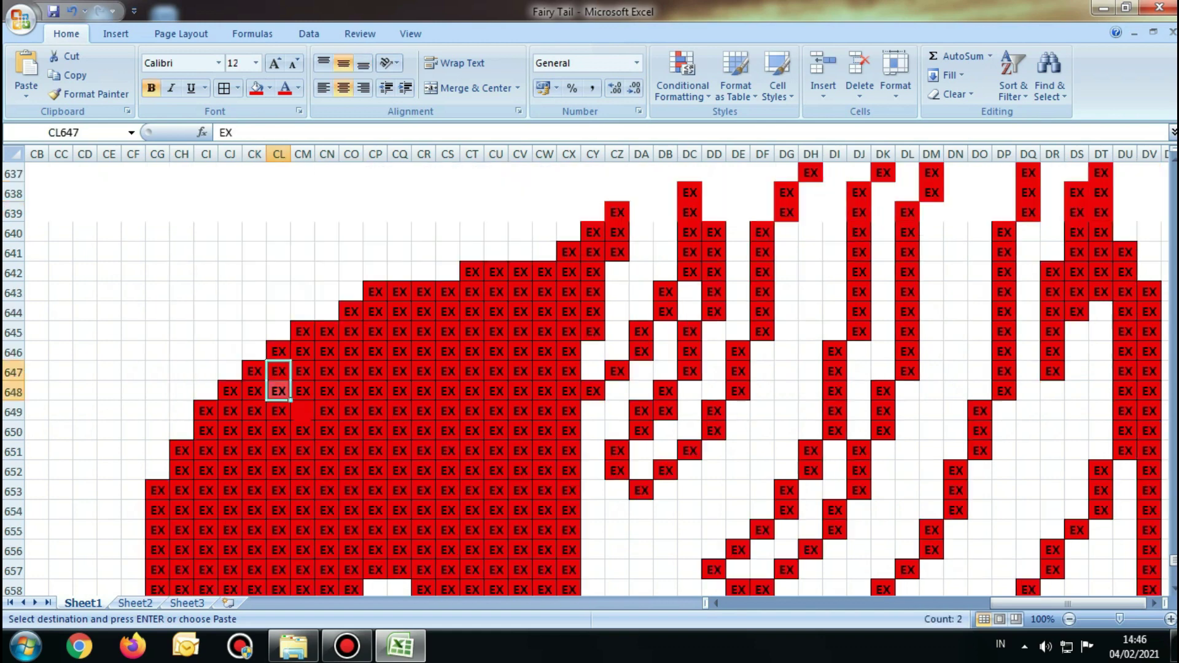
{"action": "left_click_drag", "start_coordinate": [593, 291], "coordinate": [592, 331]}
{"action": "type", "text": "EX EX EX"}
{"action": "left_click_drag", "start_coordinate": [617, 272], "coordinate": [618, 312]}
{"action": "type", "text": "EX EX EX"}
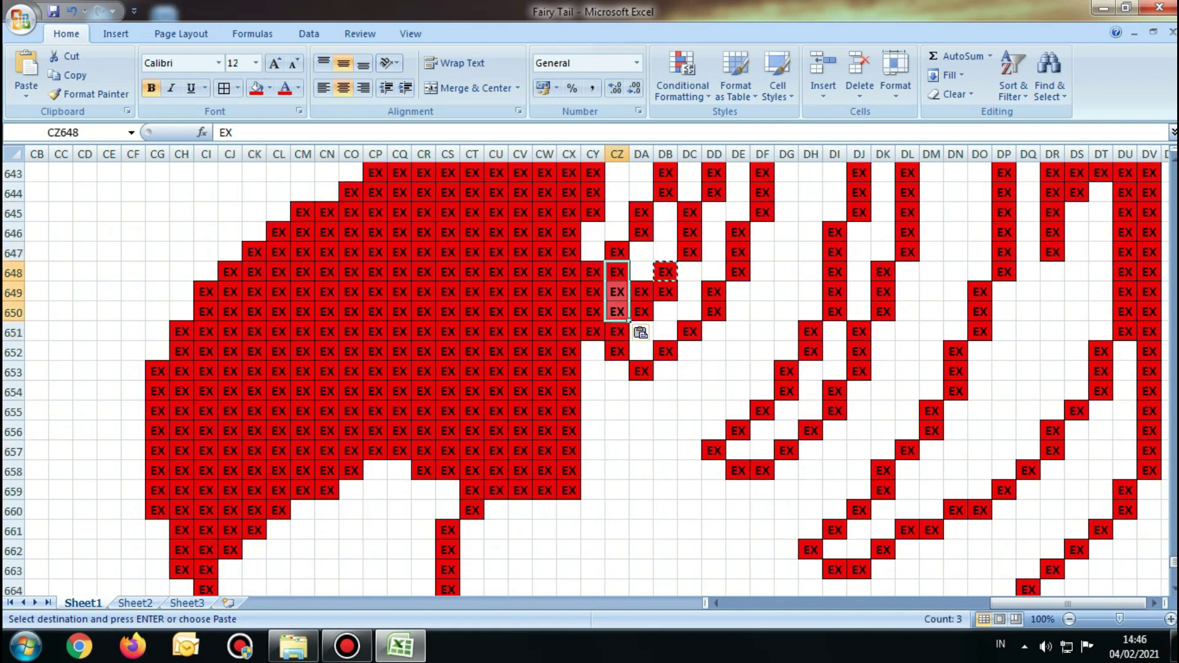
{"action": "left_click_drag", "start_coordinate": [641, 251], "coordinate": [641, 272]}
{"action": "type", "text": "EX EX"}
{"action": "left_click_drag", "start_coordinate": [665, 212], "coordinate": [665, 232]}
Paste red EX into the DB gap, cell DB647 and the DC643:DC644 gap.
{"action": "type", "text": "EX EX EX"}
{"action": "left_click", "coordinate": [665, 252]}
{"action": "key", "text": "ctrl+v"}
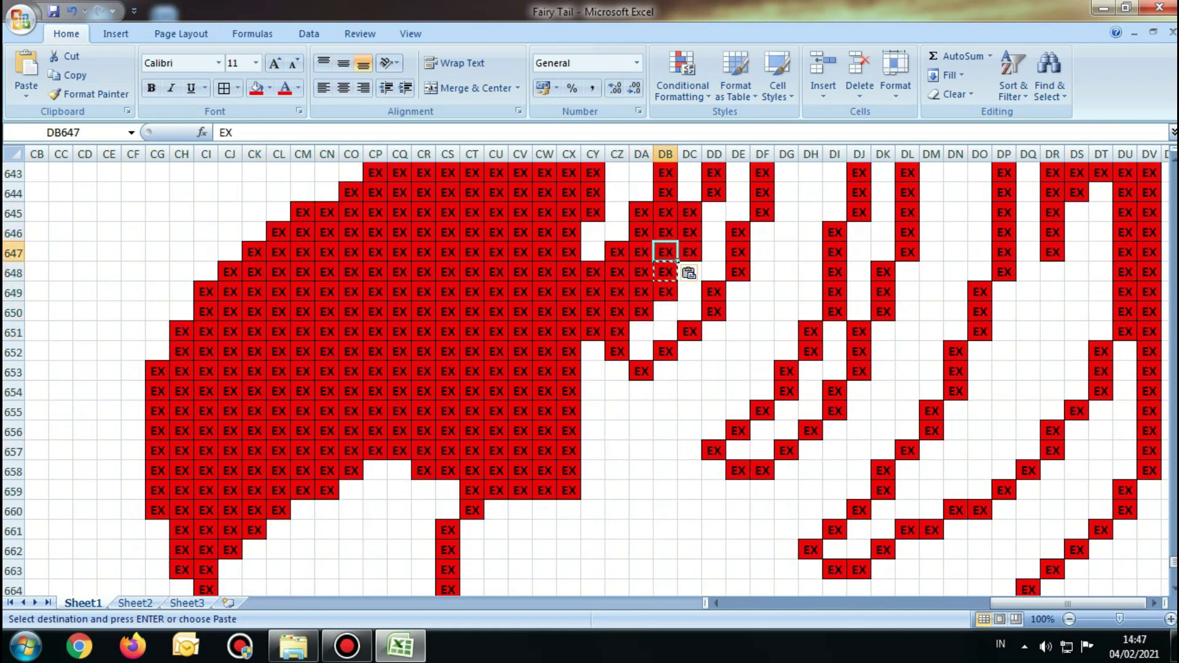
{"action": "scroll", "coordinate": [676, 252], "scroll_direction": "up", "scroll_amount": 2}
{"action": "mouse_move", "coordinate": [690, 292]}
{"action": "left_mouse_down"}
{"action": "mouse_move", "coordinate": [690, 312]}
{"action": "mouse_move", "coordinate": [774, 339]}
{"action": "left_mouse_up"}
{"action": "type", "text": "EX EX"}
{"action": "scroll", "coordinate": [702, 320], "scroll_direction": "down", "scroll_amount": 2}
{"action": "scroll", "coordinate": [702, 320], "scroll_direction": "down", "scroll_amount": 1}
Fill strand gaps DB653:DF654, DD655:DE655, DD651:DG652, DE649:DH650 and DF646:DH648 with red EX.
{"action": "type", "text": "EX\tEX\tEX\tEX\tEX EX\tEX\tEX\tEX\tEX"}
{"action": "left_click_drag", "start_coordinate": [713, 372], "coordinate": [750, 362]}
{"action": "key", "text": "ctrl+v"}
{"action": "left_click_drag", "start_coordinate": [714, 272], "coordinate": [787, 291]}
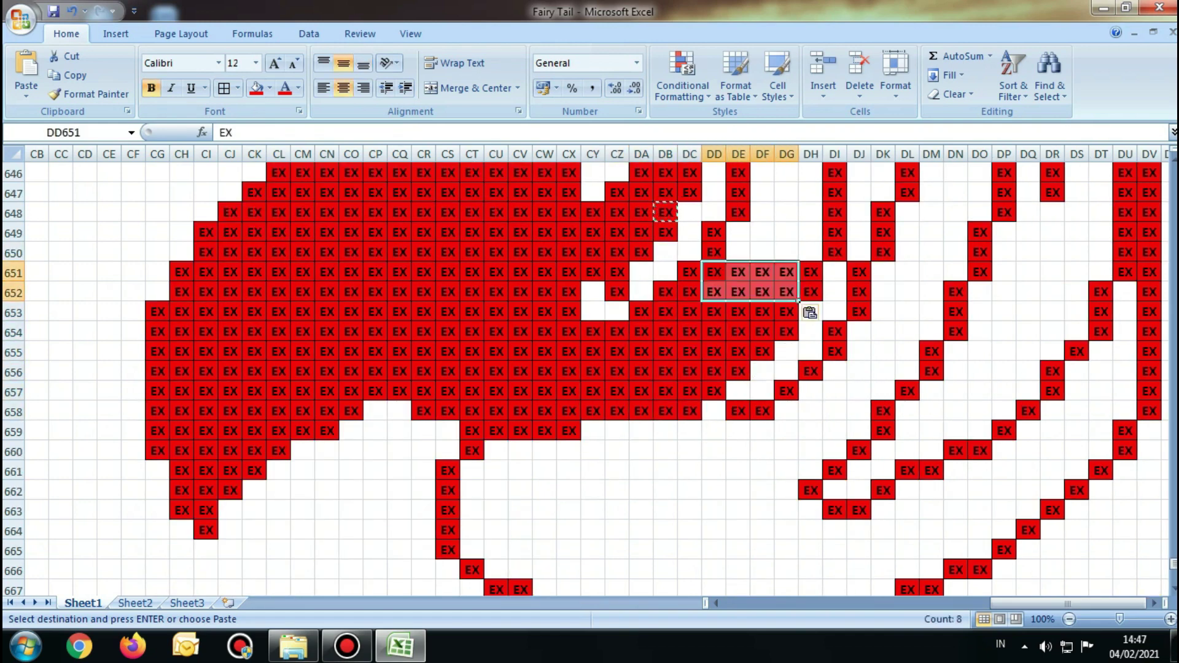
{"action": "key", "text": "ctrl+v"}
{"action": "left_click_drag", "start_coordinate": [738, 232], "coordinate": [811, 252]}
{"action": "type", "text": "EX\tEX\tEX\tEX EX\tEX\tEX\tEX"}
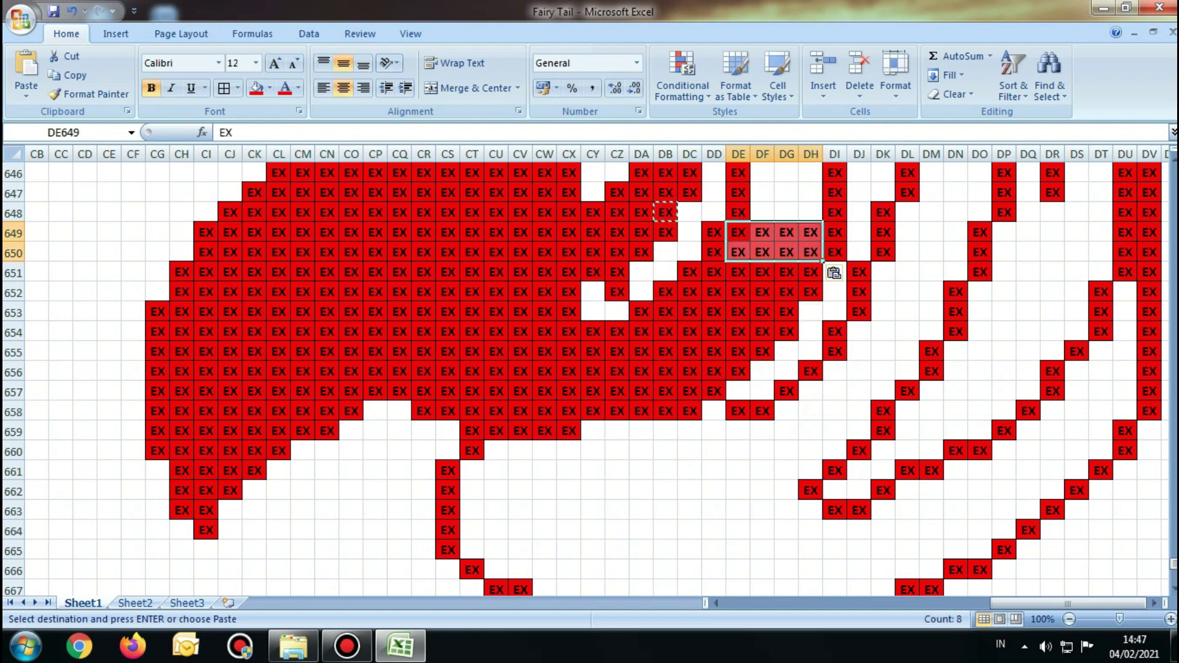
{"action": "scroll", "coordinate": [834, 273], "scroll_direction": "up", "scroll_amount": 2}
{"action": "mouse_move", "coordinate": [762, 288]}
{"action": "left_mouse_down"}
{"action": "mouse_move", "coordinate": [811, 329]}
{"action": "mouse_move", "coordinate": [846, 399]}
{"action": "left_mouse_up"}
{"action": "type", "text": "EX\tEX\tEX EX\tEX\tEX EX\tEX\tEX"}
{"action": "scroll", "coordinate": [823, 344], "scroll_direction": "up", "scroll_amount": 2}
Fill upper strand gaps DG640:DI645, DH638:DI639, DI636:DJ637, DN637:DO640 and DM639:DO649 with red EX.
{"action": "type", "text": "EX\tEX\tEX EX\tEX\tEX EX\tEX\tEX EX\tEX\tEX EX\tEX\tEX EX\tEX\tEX"}
{"action": "left_click_drag", "start_coordinate": [811, 252], "coordinate": [835, 272]}
{"action": "type", "text": "EX EX"}
{"action": "left_click_drag", "start_coordinate": [835, 212], "coordinate": [859, 232]}
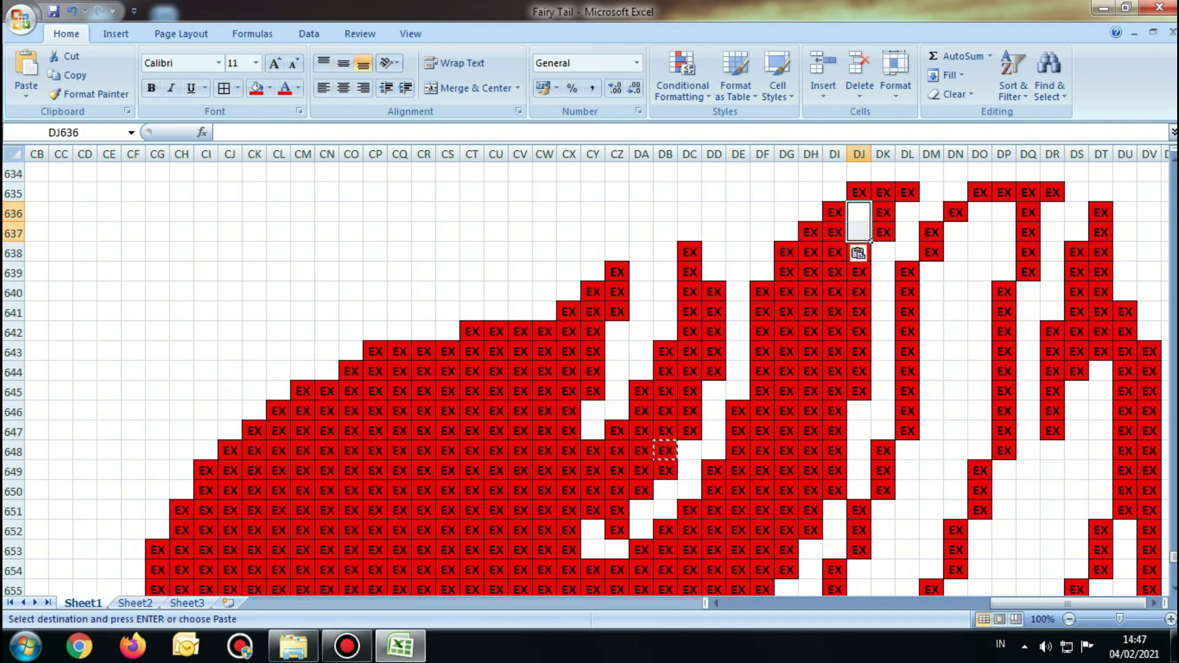
{"action": "type", "text": "EX EX"}
{"action": "left_click", "coordinate": [979, 212]}
{"action": "left_click_drag", "start_coordinate": [980, 212], "coordinate": [1005, 272]}
{"action": "type", "text": "EX\tEX EX\tEX EX\tEX EX\tEX"}
{"action": "type", "text": "EX\tEX EX\tEX EX\tEX EX\tEX"}
{"action": "mouse_move", "coordinate": [956, 232]}
{"action": "left_mouse_down"}
{"action": "mouse_move", "coordinate": [980, 292]}
{"action": "mouse_move", "coordinate": [986, 476]}
{"action": "left_mouse_up"}
Fill lower strand gaps DJ654:DL656, DI656:DK659, DH657:DI660 and the column DG gap with red EX.
{"action": "type", "text": "EX"}
{"action": "scroll", "coordinate": [1003, 314], "scroll_direction": "down", "scroll_amount": 3}
{"action": "left_click_drag", "start_coordinate": [883, 331], "coordinate": [932, 391]}
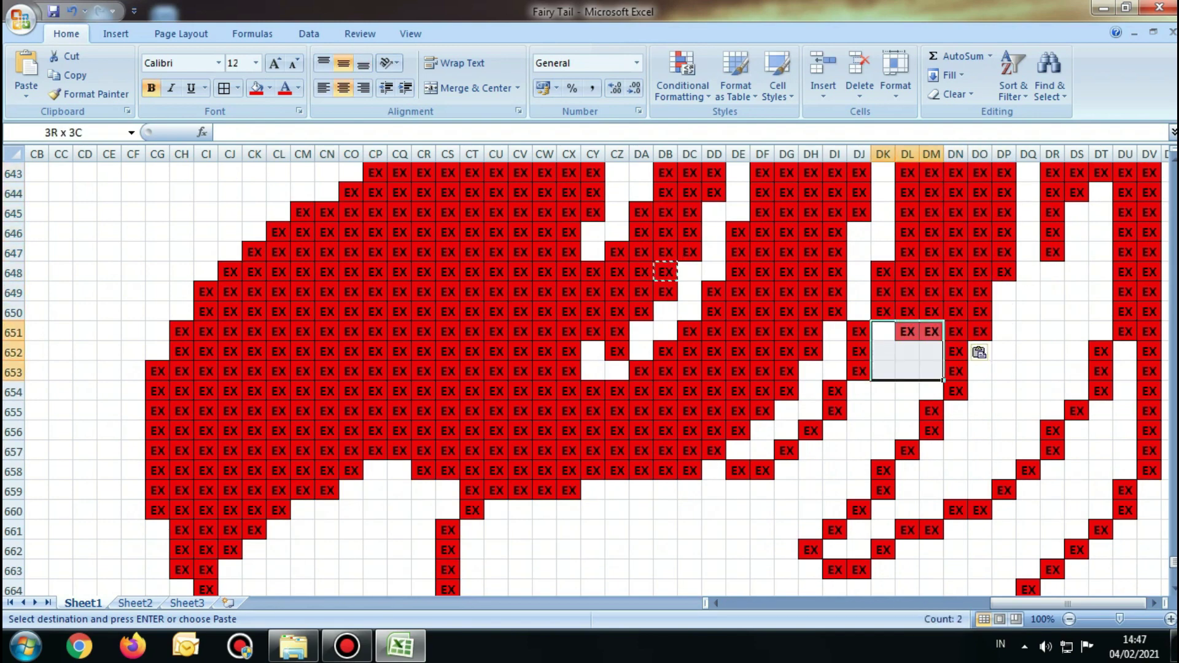
{"action": "left_click_drag", "start_coordinate": [859, 391], "coordinate": [907, 431]}
{"action": "type", "text": "EX\tEX\tEX EX\tEX\tEX EX\tEX\tEX"}
{"action": "left_click_drag", "start_coordinate": [834, 431], "coordinate": [884, 491]}
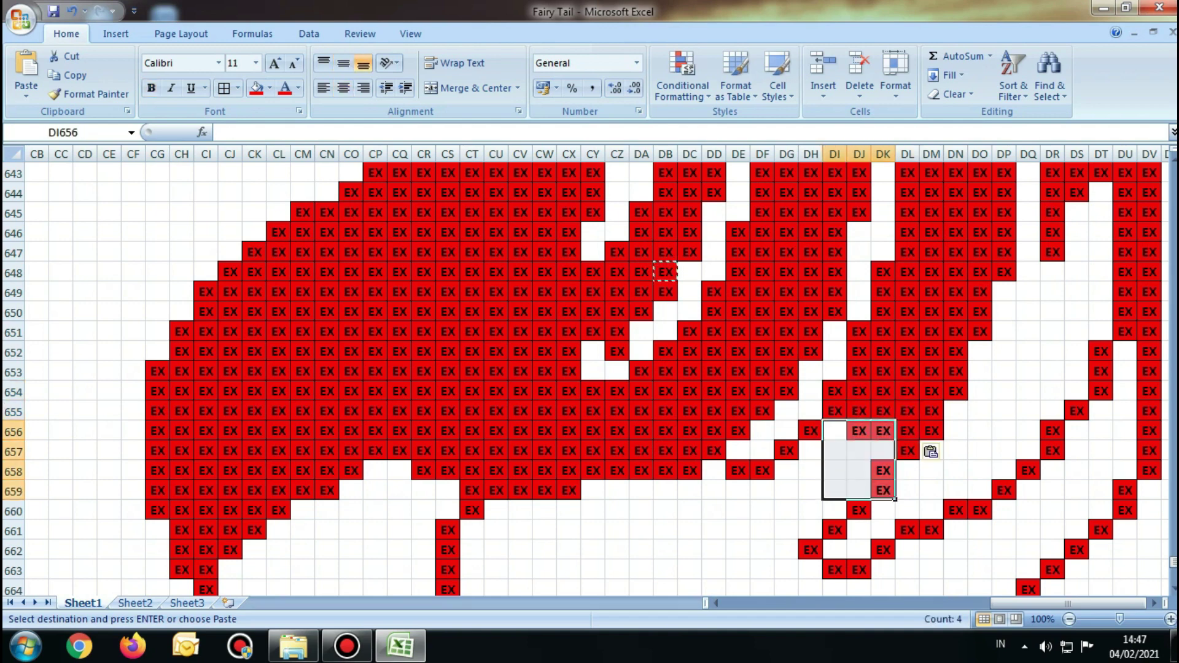
{"action": "type", "text": "EX\tEX\tEX EX\tEX\tEX EX\tEX\tEX EX\tEX\tEX"}
{"action": "left_click_drag", "start_coordinate": [811, 452], "coordinate": [842, 515]}
{"action": "type", "text": "EX\tEX EX\tEX EX\tEX EX\tEX"}
{"action": "left_click_drag", "start_coordinate": [787, 471], "coordinate": [787, 531]}
{"action": "type", "text": "EX EX EX EX"}
Fill the empty block CU660:DG667 plus gaps CY668:DH670 and CY671:DD671 with red EX.
{"action": "left_click", "coordinate": [811, 531]}
{"action": "type", "text": "EX"}
{"action": "scroll", "coordinate": [811, 531], "scroll_direction": "down", "scroll_amount": 4}
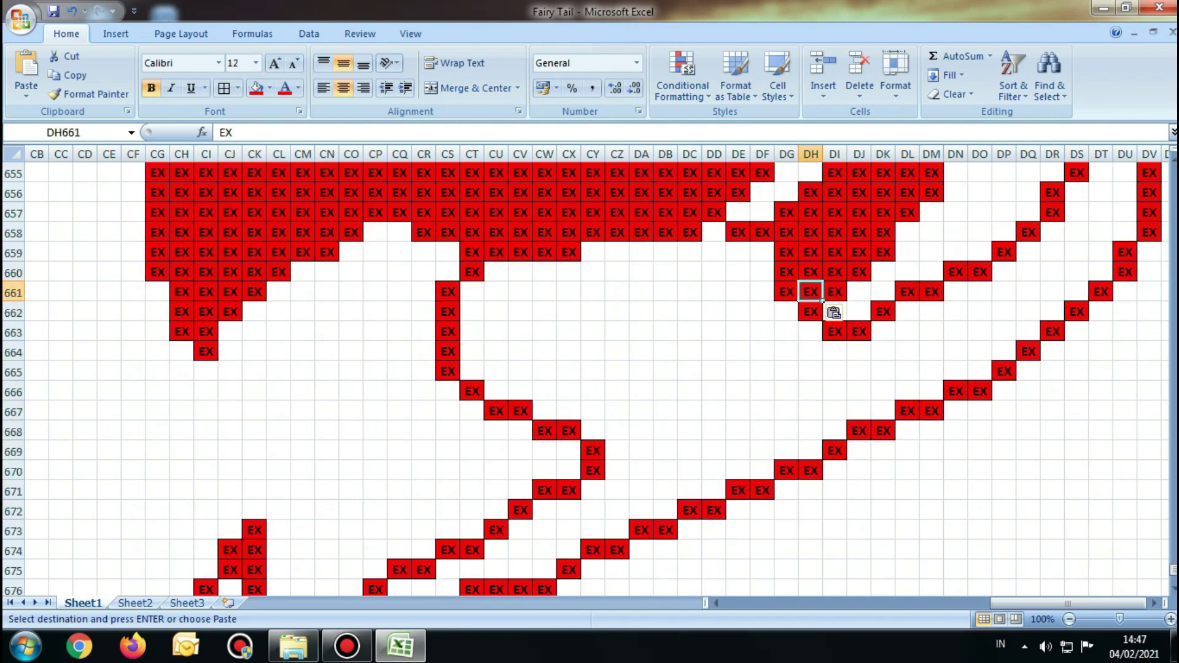
{"action": "left_click_drag", "start_coordinate": [494, 272], "coordinate": [795, 418]}
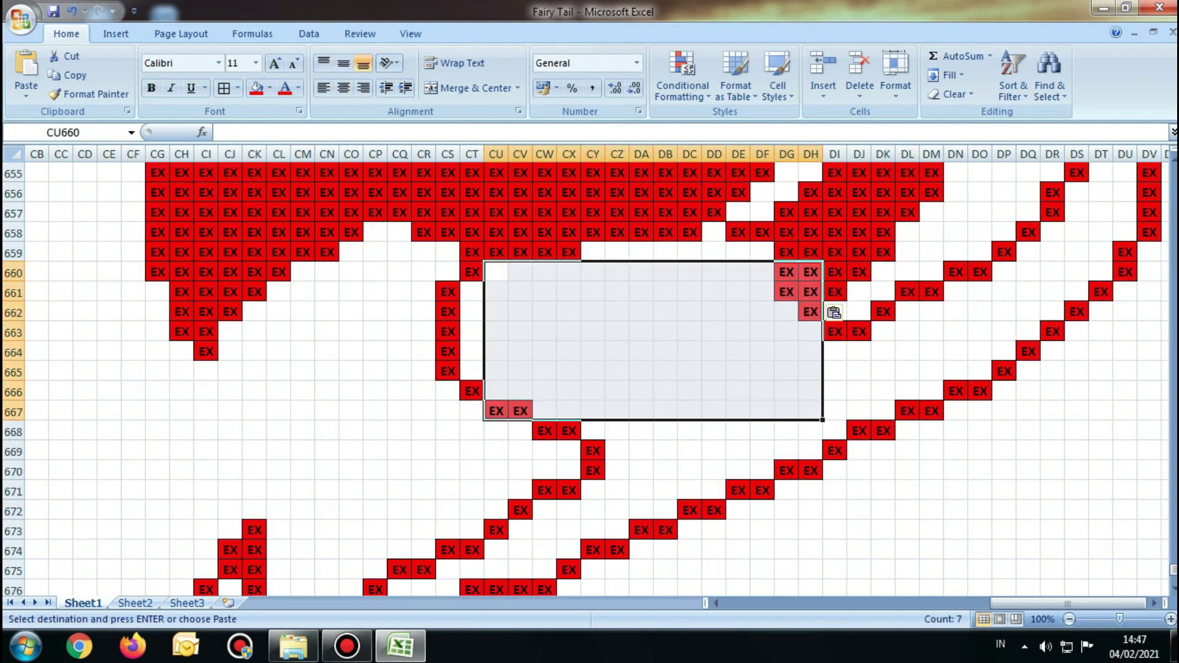
{"action": "type", "text": "EX\tEX\tEX\tEX\tEX\tEX\tEX\tEX\tEX\tEX\tEX\tEX\tEX\tEX EX\tEX\tEX\tEX\tEX\tEX\tEX\tEX\tEX\tEX\tEX\tEX\tEX\tEX EX\tEX\tEX\tEX\tEX\tEX\tEX\tEX\tEX\tEX\tEX\tEX\tEX\tEX EX\tEX\tEX\tEX\tEX\tEX\tEX\tEX\tEX\tEX\tEX\tEX\tEX\tEX EX\tEX\tEX\tEX\tEX\tEX\tEX\tEX\tEX\tEX\tEX\tEX\tEX\tEX EX\tEX\tEX\tEX\tEX\tEX\tEX\tEX\tEX\tEX\tEX\tEX\tEX\tEX EX\tEX\tEX\tEX\tEX\tEX\tEX\tEX\tEX\tEX\tEX\tEX\tEX\tEX EX\tEX\tEX\tEX\tEX\tEX\tEX\tEX\tEX\tEX\tEX\tEX\tEX\tEX"}
{"action": "mouse_move", "coordinate": [592, 432]}
{"action": "left_mouse_down"}
{"action": "mouse_move", "coordinate": [665, 471]}
{"action": "mouse_move", "coordinate": [811, 471]}
{"action": "left_mouse_up"}
{"action": "type", "text": "EX\tEX\tEX\tEX\tEX\tEX\tEX\tEX\tEX\tEX EX\tEX\tEX\tEX\tEX\tEX\tEX\tEX\tEX\tEX EX\tEX\tEX\tEX\tEX\tEX\tEX\tEX\tEX\tEX"}
{"action": "left_click_drag", "start_coordinate": [592, 491], "coordinate": [713, 491]}
{"action": "type", "text": "EX\tEX\tEX\tEX\tEX\tEX"}
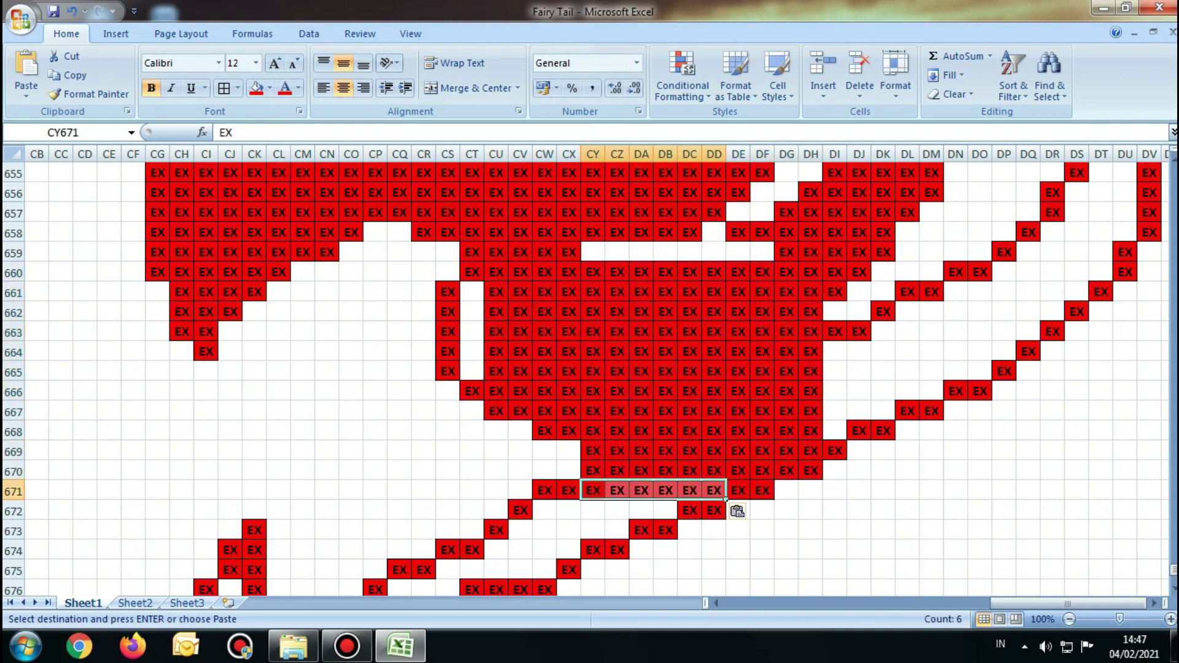
Fill gaps CT661:CT665, CY659:DF659 and cell DD658 with red EX.
{"action": "left_click_drag", "start_coordinate": [472, 292], "coordinate": [472, 372]}
{"action": "type", "text": "EX EX EX EX EX"}
{"action": "left_click_drag", "start_coordinate": [593, 251], "coordinate": [763, 252]}
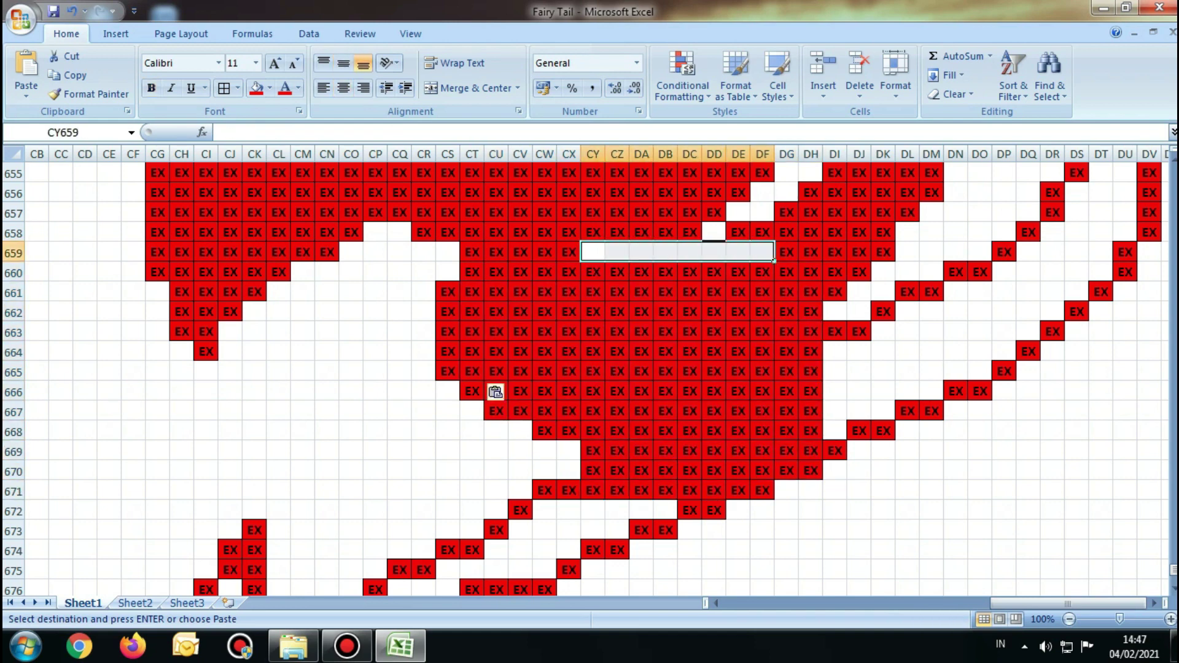
{"action": "type", "text": "EX\tEX\tEX\tEX\tEX\tEX\tEX\tEX"}
{"action": "left_click", "coordinate": [714, 232]}
{"action": "type", "text": "EX"}
Fill gaps DI664:DM666, DI667:DK667, DL662:DP664 and cell DK663 with red EX.
{"action": "left_click_drag", "start_coordinate": [834, 351], "coordinate": [932, 391]}
{"action": "type", "text": "EX\tEX\tEX\tEX\tEX EX\tEX\tEX\tEX\tEX EX\tEX\tEX\tEX\tEX"}
{"action": "left_click", "coordinate": [835, 431]}
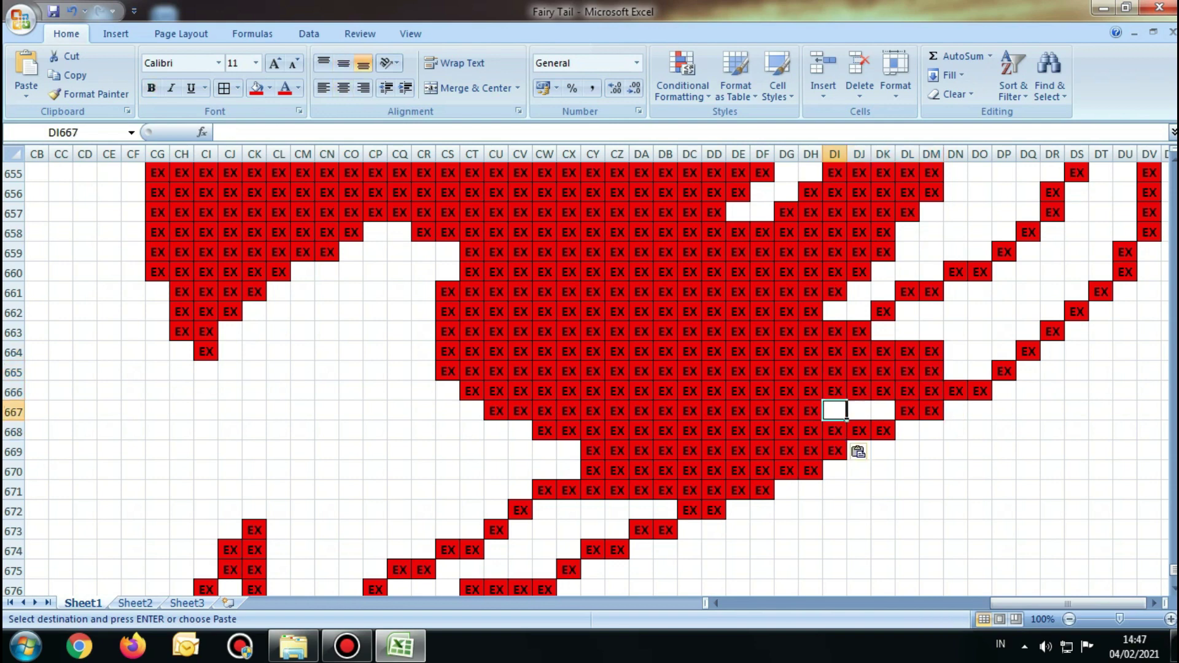
{"action": "type", "text": "EX\tEX\tEX"}
{"action": "mouse_move", "coordinate": [908, 311]}
{"action": "left_mouse_down"}
{"action": "mouse_move", "coordinate": [1004, 352]}
{"action": "mouse_move", "coordinate": [980, 371]}
{"action": "left_mouse_up"}
{"action": "type", "text": "EX\tEX\tEX\tEX\tEX EX\tEX\tEX\tEX\tEX EX\tEX\tEX\tEX\tEX"}
{"action": "left_click", "coordinate": [883, 331]}
{"action": "type", "text": "EX"}
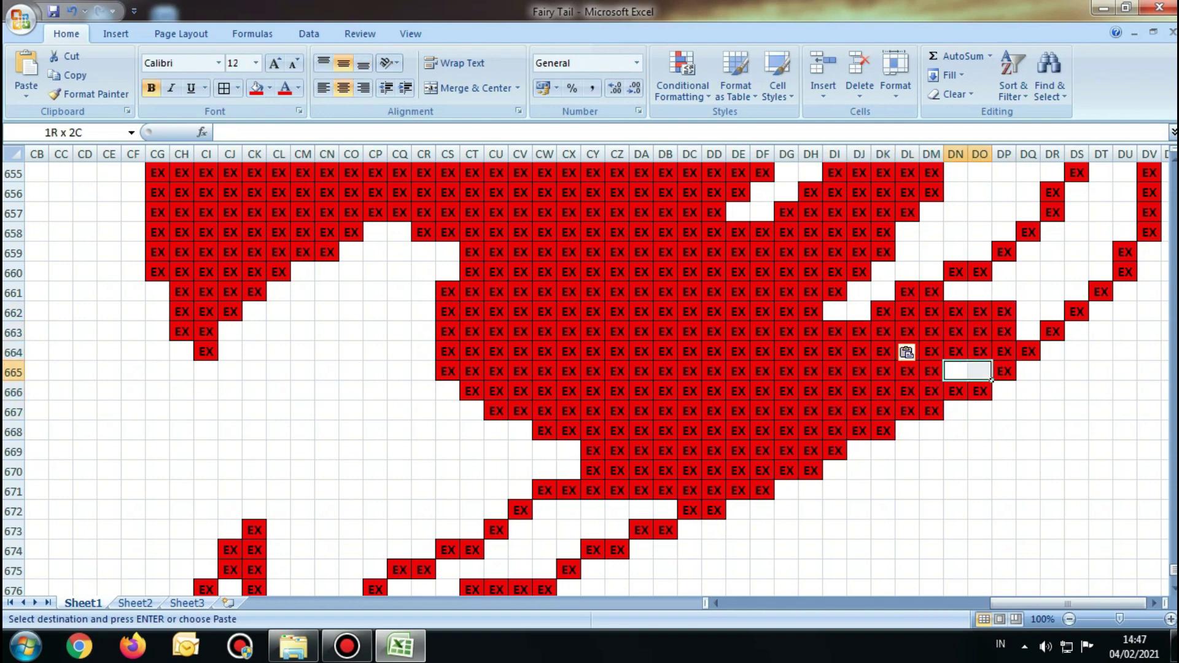
Fill the right-hand curve gaps, including DS656:DT661, with red EX.
{"action": "scroll", "coordinate": [590, 369], "scroll_direction": "right", "scroll_amount": 5}
{"action": "scroll", "coordinate": [589, 369], "scroll_direction": "up", "scroll_amount": 2}
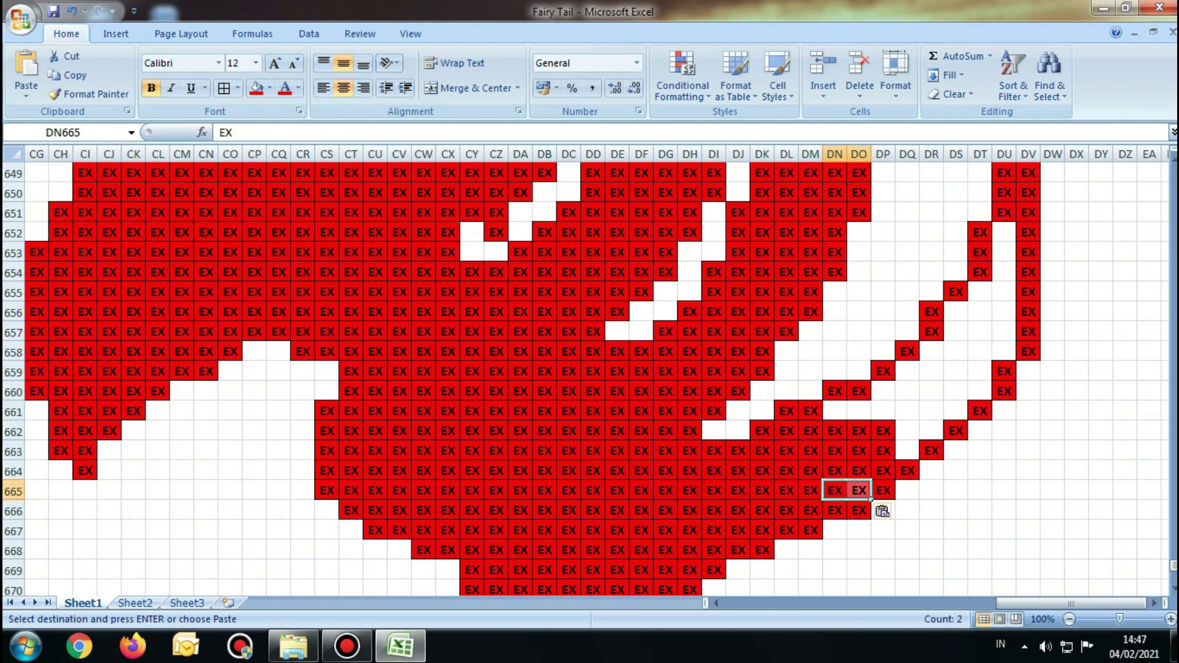
{"action": "left_click_drag", "start_coordinate": [1005, 232], "coordinate": [1005, 351]}
{"action": "type", "text": "EX EX EX EX EX EX EX"}
{"action": "left_click_drag", "start_coordinate": [956, 311], "coordinate": [980, 411]}
{"action": "type", "text": "EX\tEX EX\tEX EX\tEX EX\tEX EX\tEX EX\tEX"}
{"action": "left_click", "coordinate": [980, 291]}
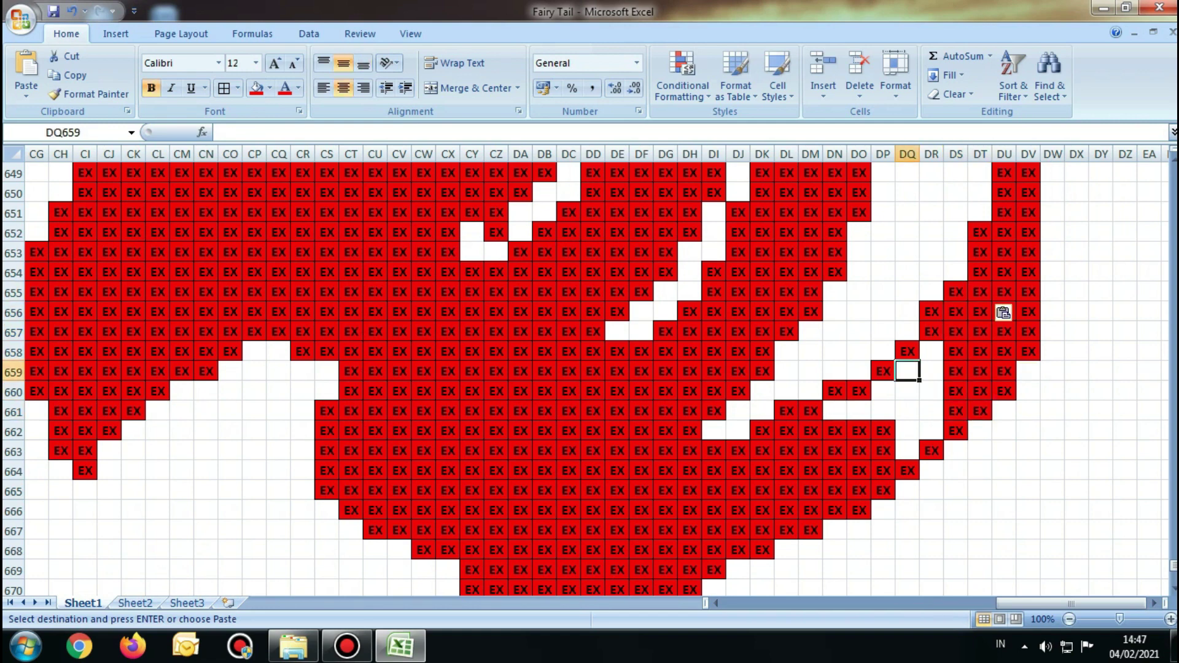
Fill DQ659:DR662, cell DR658 and the remaining curve gaps with red EX.
{"action": "left_click_drag", "start_coordinate": [908, 372], "coordinate": [931, 431]}
{"action": "type", "text": "EX\tEX EX\tEX EX\tEX EX\tEX"}
{"action": "left_click", "coordinate": [931, 351]}
{"action": "type", "text": "EX"}
{"action": "left_click_drag", "start_coordinate": [835, 411], "coordinate": [884, 411]}
{"action": "type", "text": "EX\tEX\tEX"}
{"action": "left_click", "coordinate": [908, 451]}
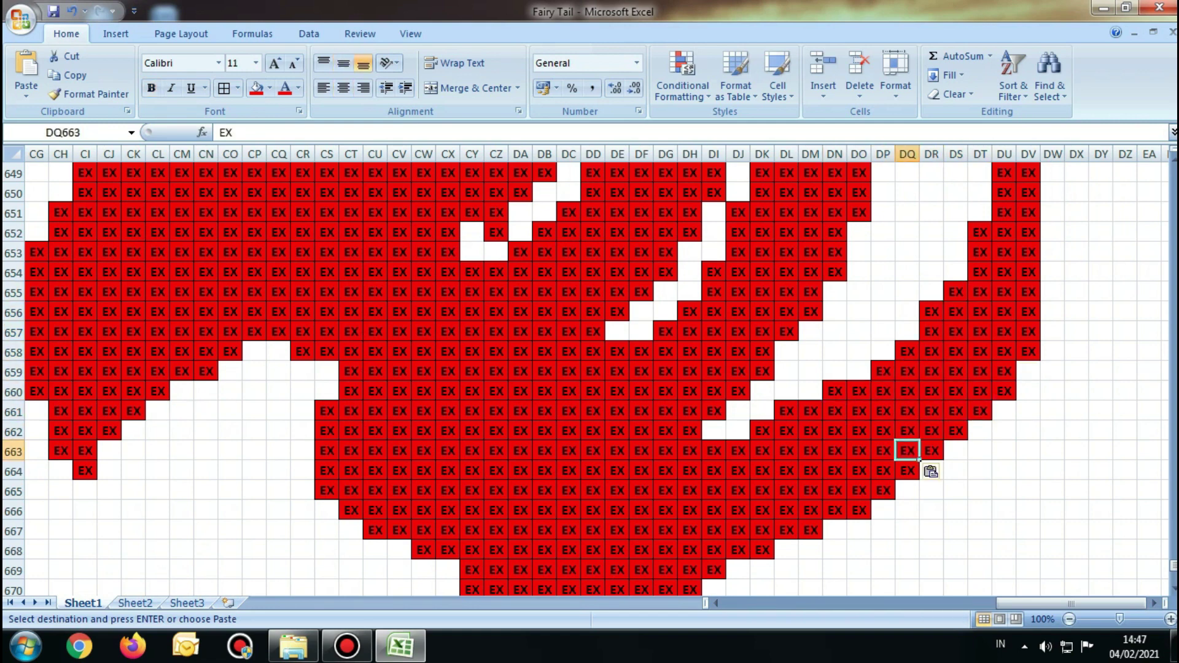
{"action": "scroll", "coordinate": [927, 467], "scroll_direction": "down", "scroll_amount": 4}
{"action": "scroll", "coordinate": [589, 369], "scroll_direction": "left", "scroll_amount": 8}
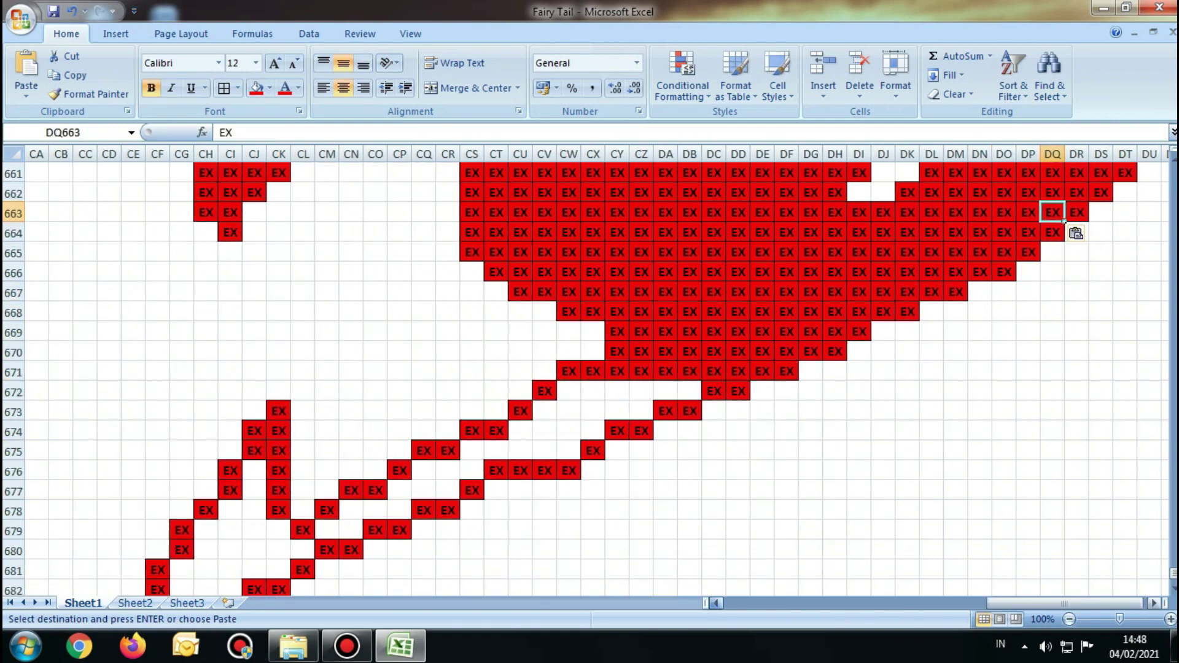
Fill the tail's lower gaps, from cell CJ676 down around row 678, with red EX.
{"action": "scroll", "coordinate": [590, 369], "scroll_direction": "down", "scroll_amount": 3}
{"action": "left_click_drag", "start_coordinate": [230, 392], "coordinate": [279, 411]}
{"action": "type", "text": "EX\tEX\tEX EX\tEX\tEX"}
{"action": "left_click_drag", "start_coordinate": [206, 431], "coordinate": [230, 431]}
{"action": "key", "text": "ctrl+v"}
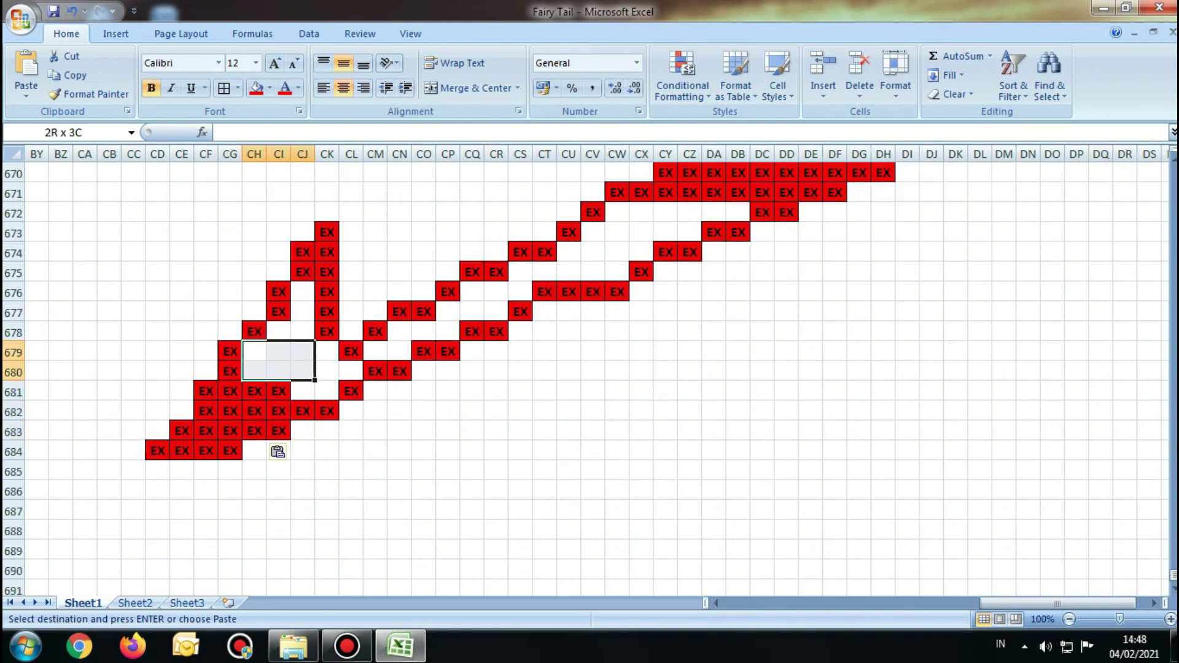
{"action": "left_click_drag", "start_coordinate": [254, 351], "coordinate": [327, 371]}
{"action": "key", "text": "ctrl+v"}
{"action": "left_click", "coordinate": [303, 292]}
{"action": "left_click_drag", "start_coordinate": [279, 292], "coordinate": [302, 332]}
{"action": "type", "text": "EX EX EX"}
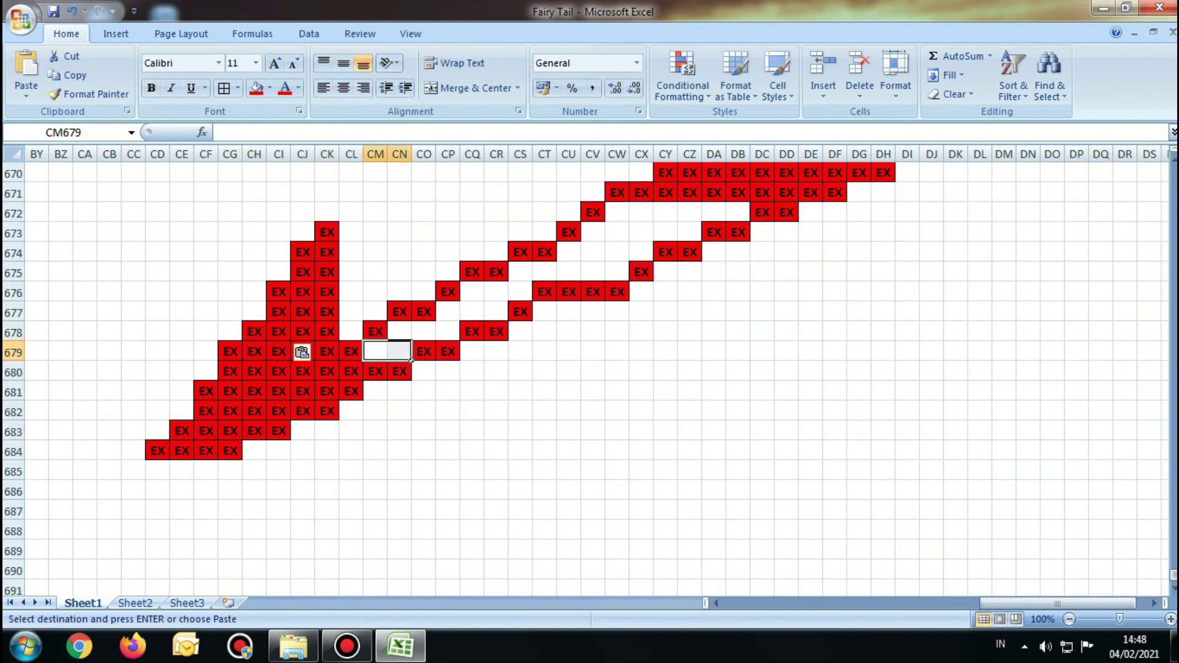
Fill tail gaps CM679:CN679, CP677:CR677, CQ676:CS676, row 675 and CV673:CV674 with red EX.
{"action": "left_click_drag", "start_coordinate": [375, 331], "coordinate": [449, 351]}
{"action": "key", "text": "ctrl+v"}
{"action": "type", "text": "EX\tEX\tEX"}
{"action": "mouse_move", "coordinate": [448, 312]}
{"action": "left_mouse_down"}
{"action": "mouse_move", "coordinate": [496, 311]}
{"action": "mouse_move", "coordinate": [521, 292]}
{"action": "mouse_move", "coordinate": [618, 272]}
{"action": "left_mouse_up"}
{"action": "type", "text": "EX\tEX"}
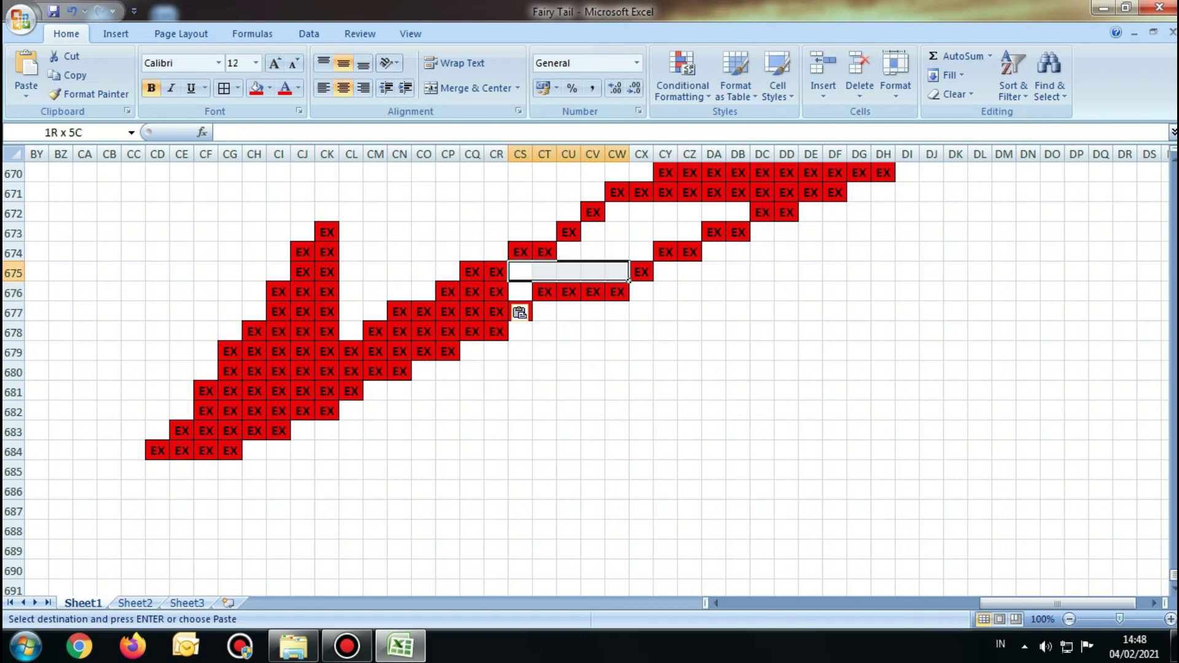
{"action": "type", "text": "EX\tEX\tEX\tEX\tEX"}
{"action": "left_click_drag", "start_coordinate": [593, 232], "coordinate": [593, 252]}
{"action": "type", "text": "EX\tEX\tEX EX\tEX\tEX"}
{"action": "key", "text": "ctrl+v"}
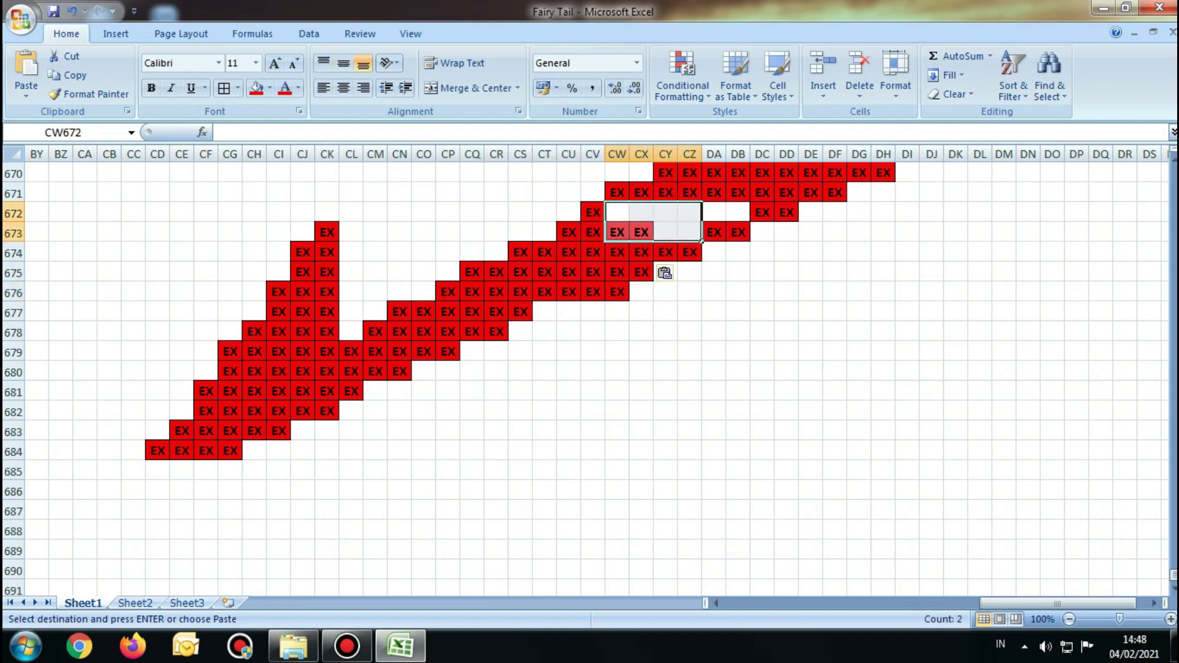
{"action": "key", "text": "ctrl+v"}
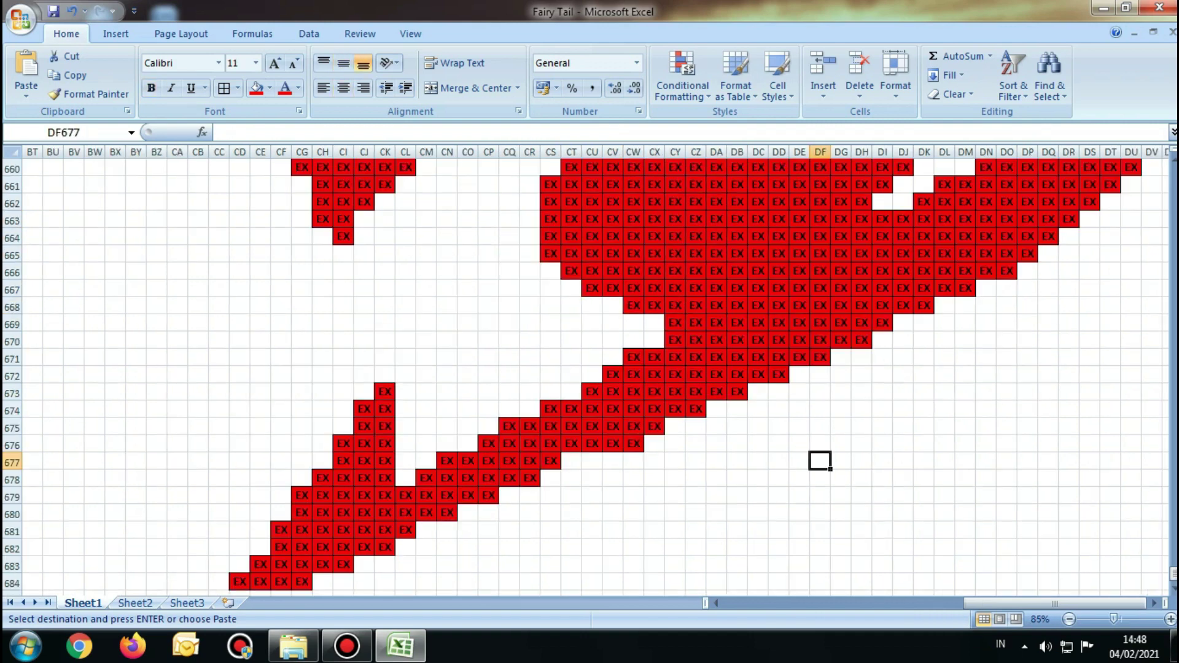
{"action": "scroll", "coordinate": [589, 375], "scroll_direction": "down", "scroll_amount": 2}
Centre the finished emblem on screen, select the whole block around it and copy it.
{"action": "scroll", "coordinate": [589, 375], "scroll_direction": "down", "scroll_amount": 1}
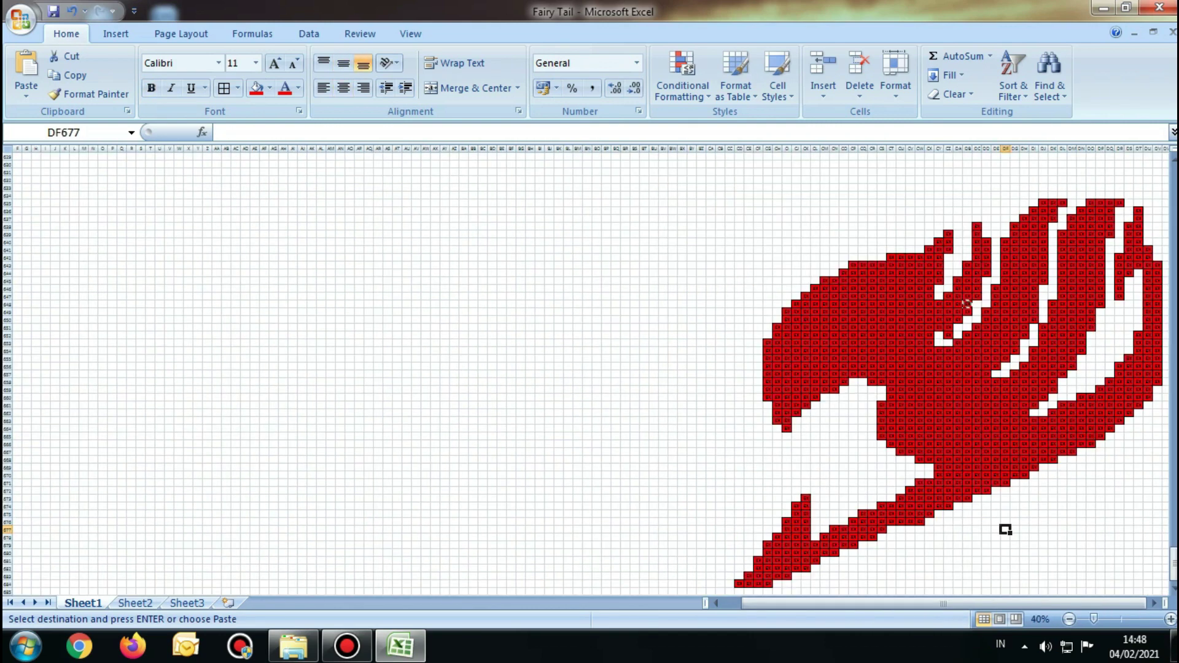
{"action": "scroll", "coordinate": [589, 369], "scroll_direction": "right", "scroll_amount": 2}
{"action": "scroll", "coordinate": [590, 368], "scroll_direction": "right", "scroll_amount": 5}
{"action": "scroll", "coordinate": [590, 368], "scroll_direction": "right", "scroll_amount": 2}
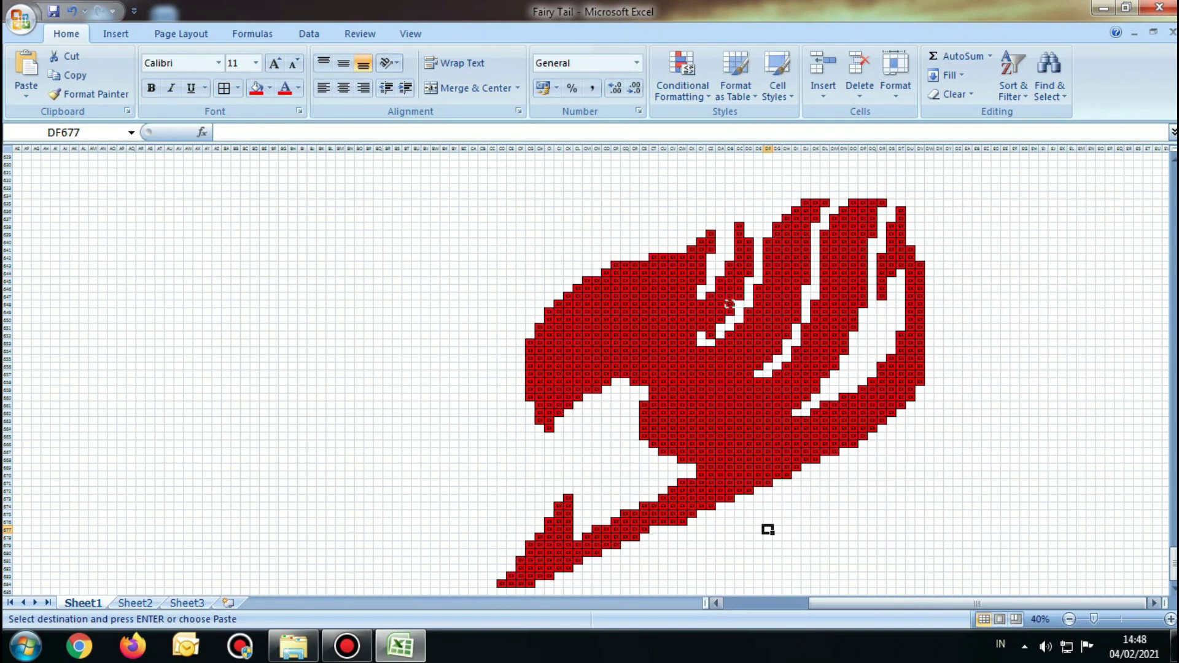
{"action": "scroll", "coordinate": [768, 530], "scroll_direction": "down", "scroll_amount": 1}
{"action": "left_click_drag", "start_coordinate": [422, 179], "coordinate": [991, 531]}
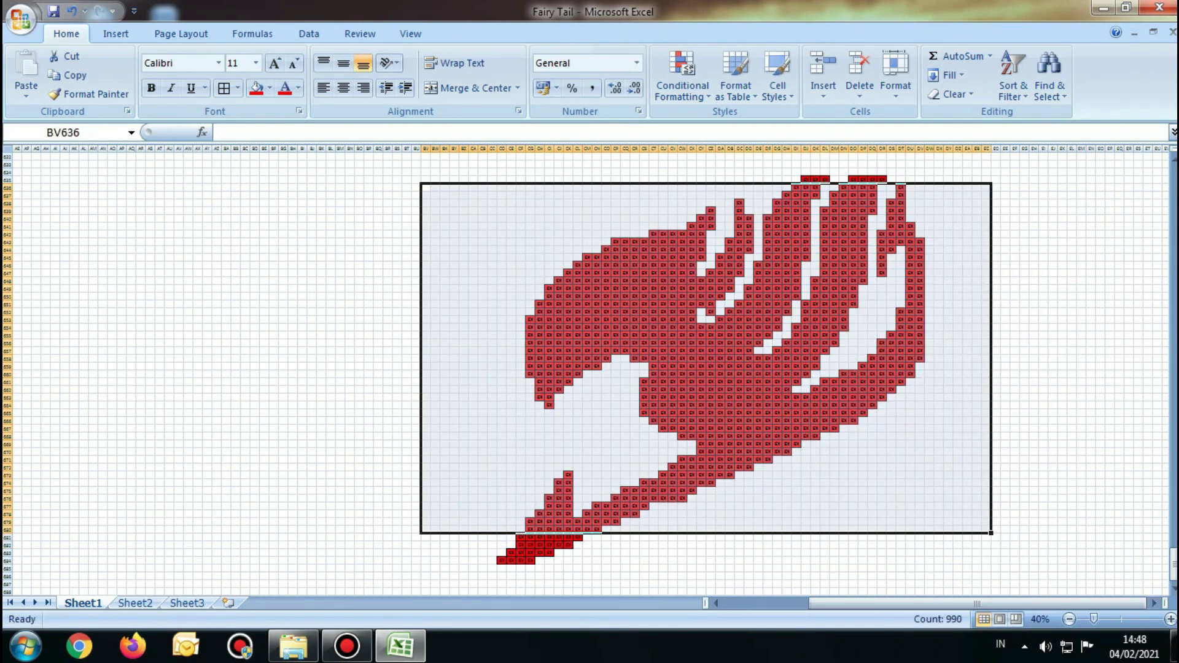
{"action": "left_click", "coordinate": [473, 157]}
{"action": "left_click_drag", "start_coordinate": [473, 157], "coordinate": [934, 579]}
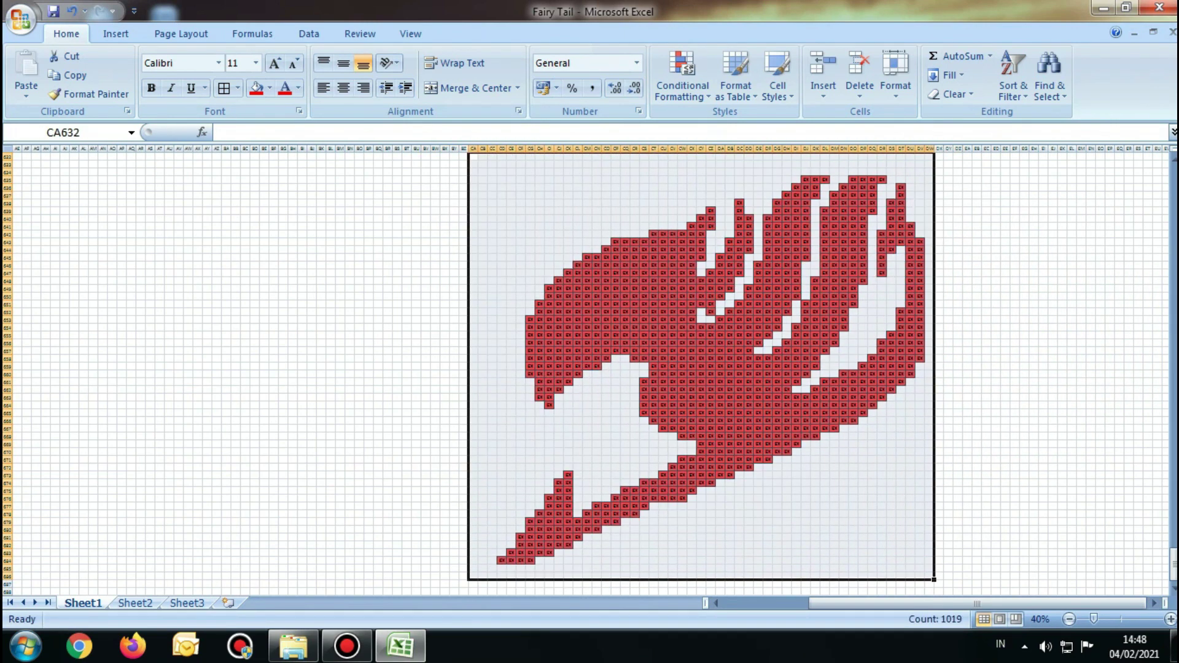
{"action": "key", "text": "ctrl+c"}
{"action": "left_click", "coordinate": [347, 646]}
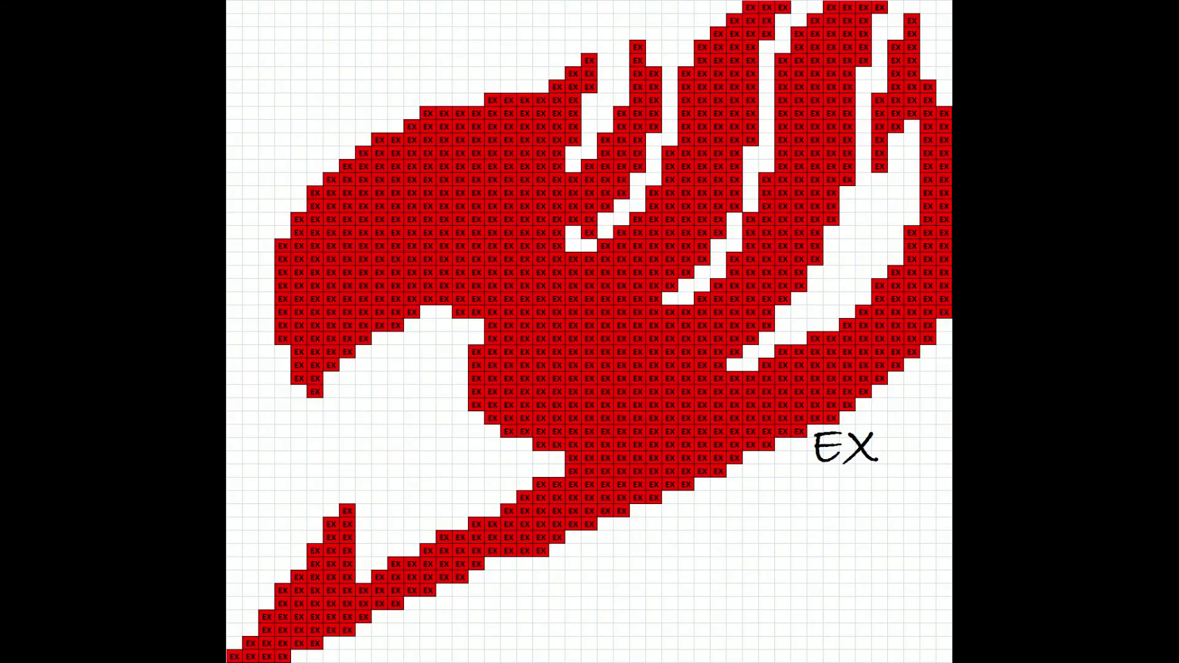